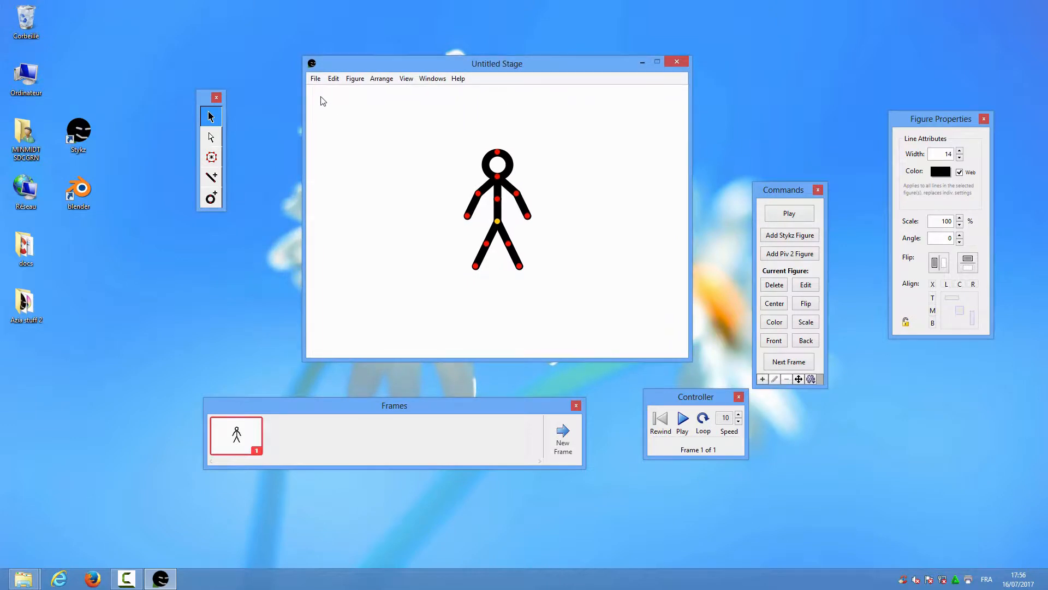
Look through the File to Help menus, then drag the stick figure to the stage's lower right
left_click(316, 80)
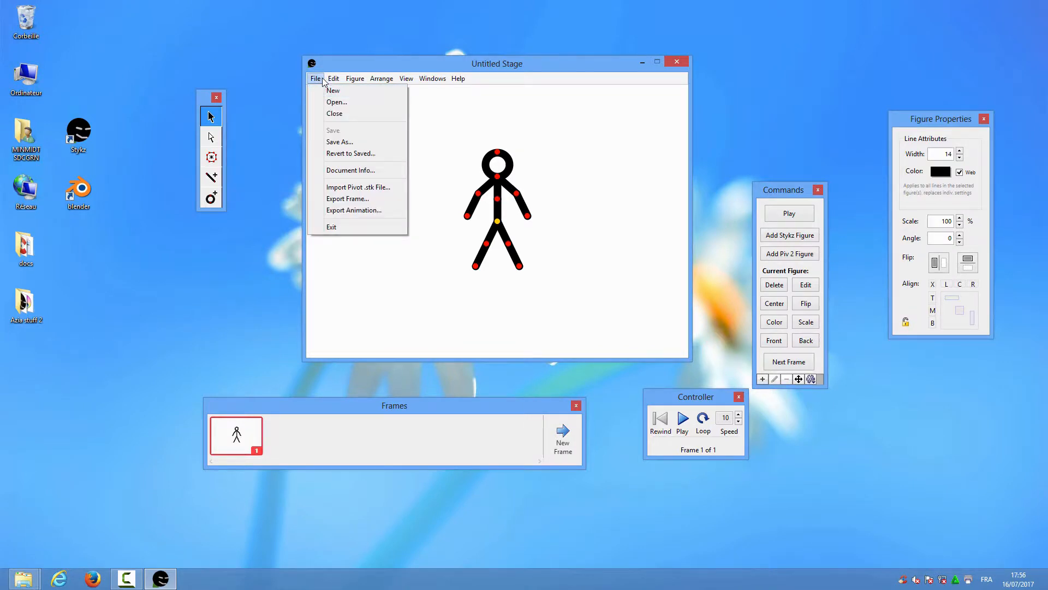
mouse_move(336, 79)
mouse_move(460, 81)
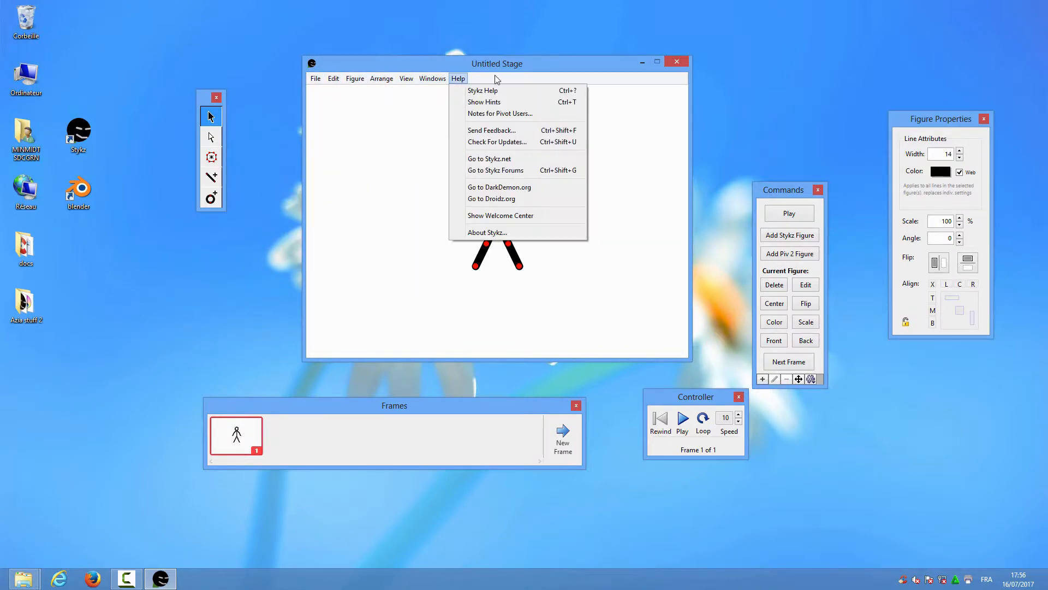
left_click(540, 66)
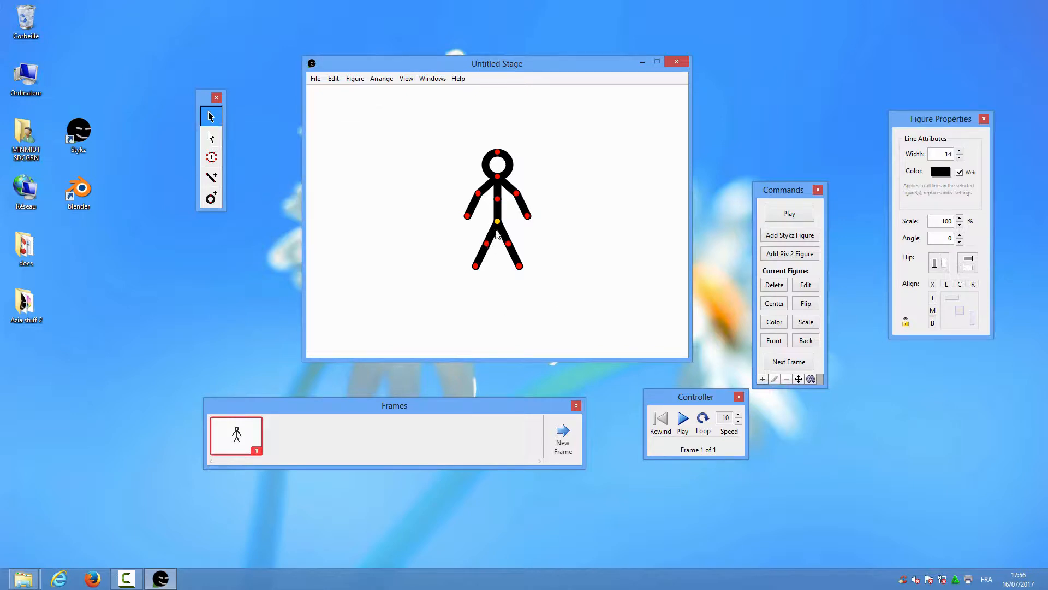
mouse_move(490, 231)
left_mouse_down()
mouse_move(421, 251)
mouse_move(477, 206)
mouse_move(417, 225)
mouse_move(437, 243)
mouse_move(434, 226)
mouse_move(414, 249)
mouse_move(459, 221)
mouse_move(615, 196)
mouse_move(631, 202)
mouse_move(648, 279)
left_mouse_up()
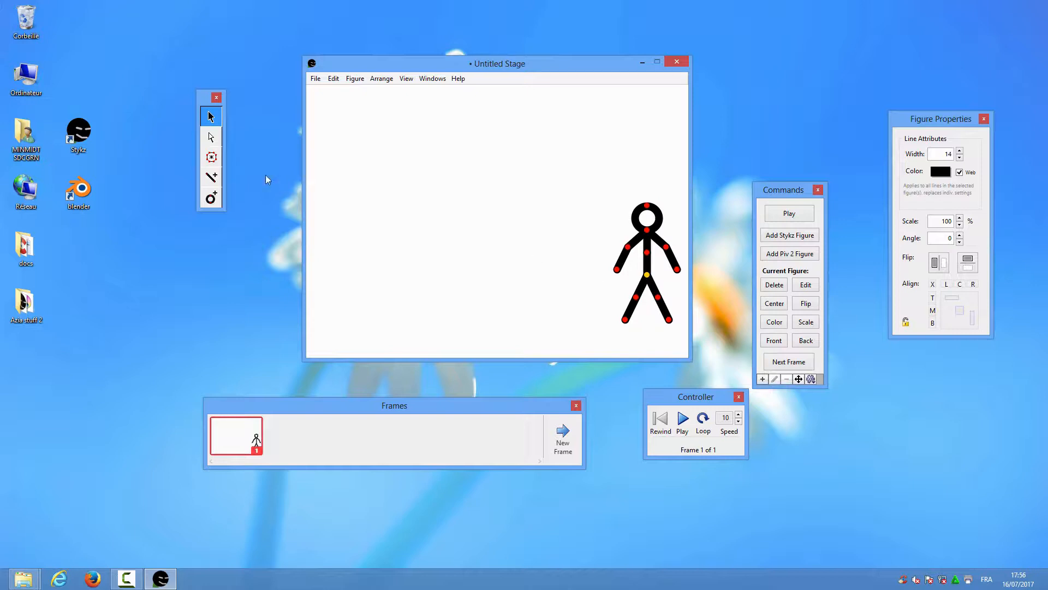
Select the stick figure's head segment and give it a solid black fill
left_click(212, 137)
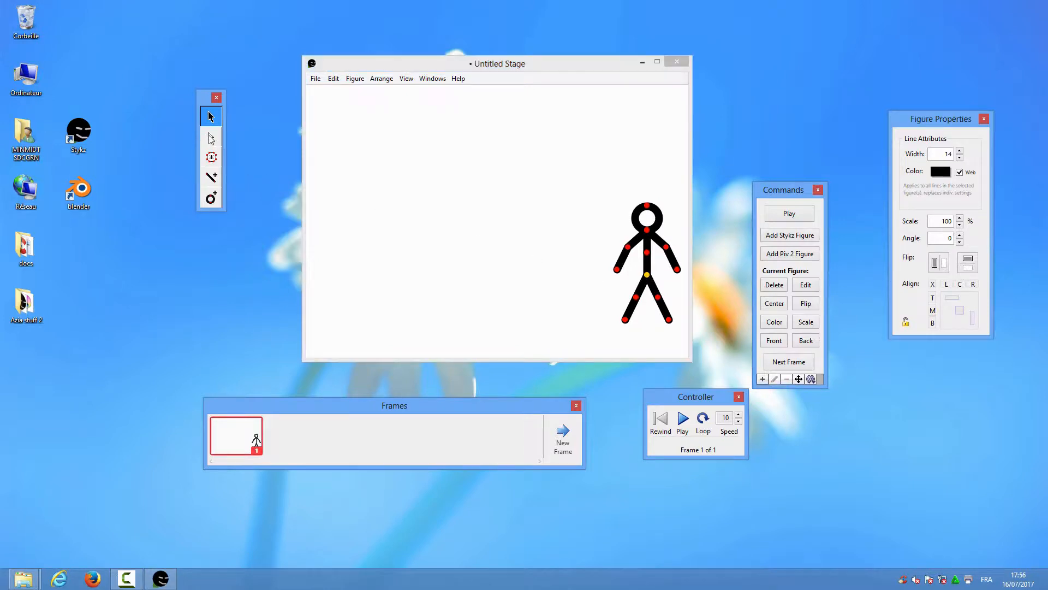
left_click(639, 228)
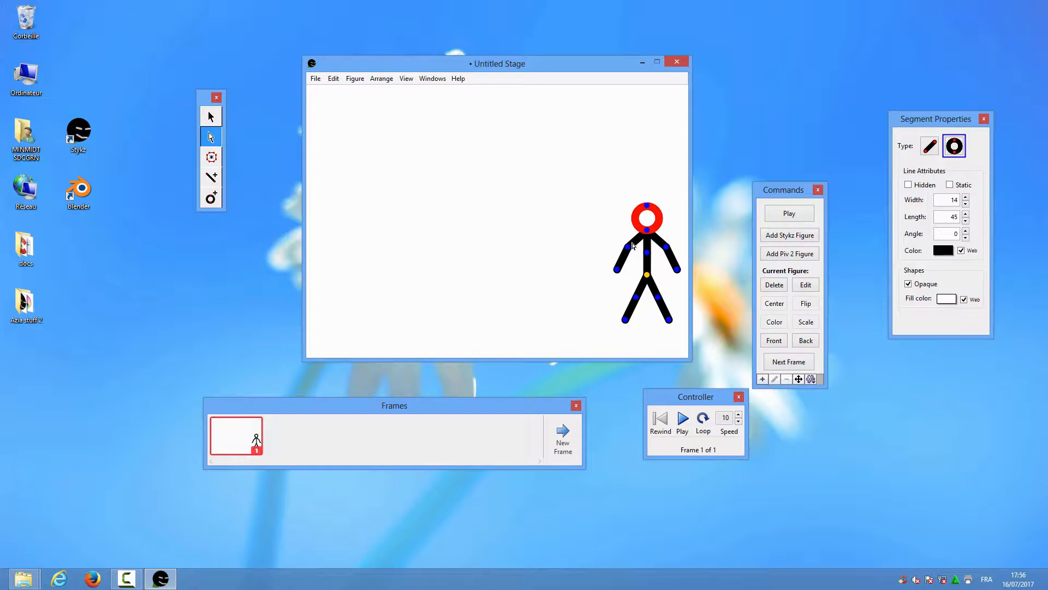
left_click(631, 247)
left_click(630, 265)
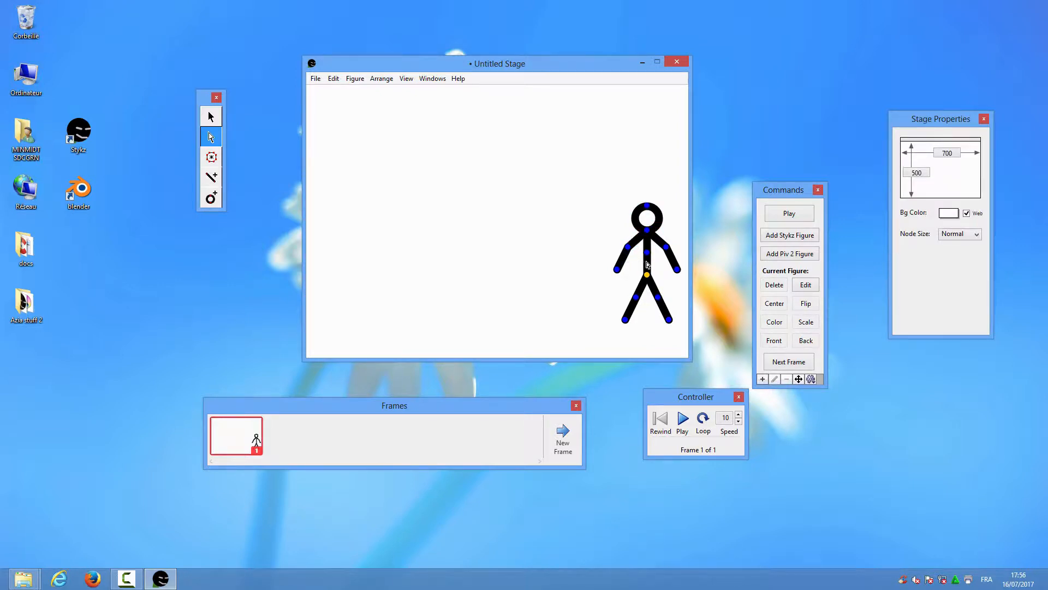
left_click(647, 266)
left_click(640, 294)
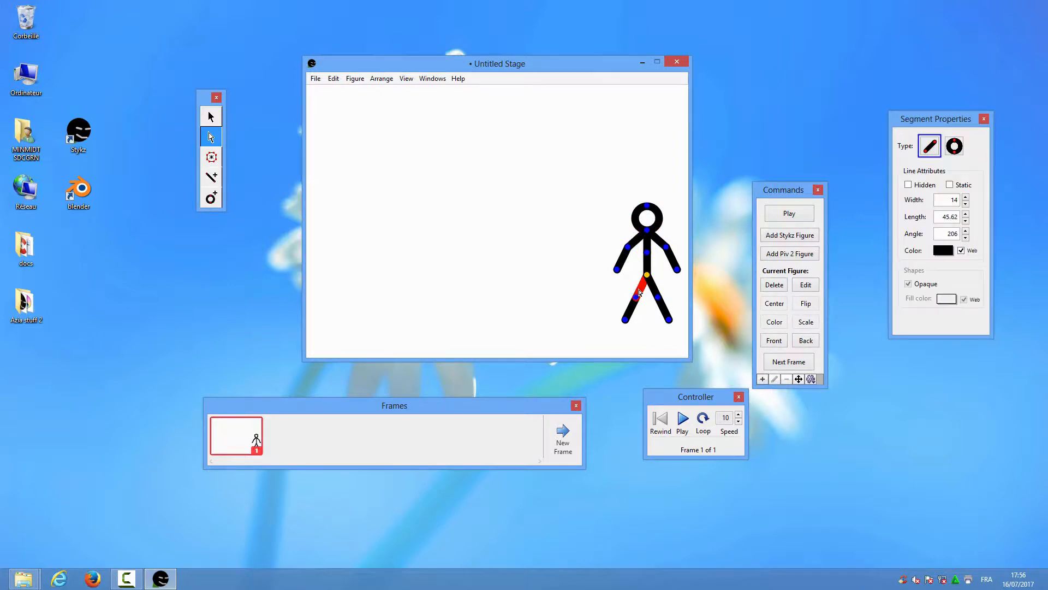
left_click(637, 223)
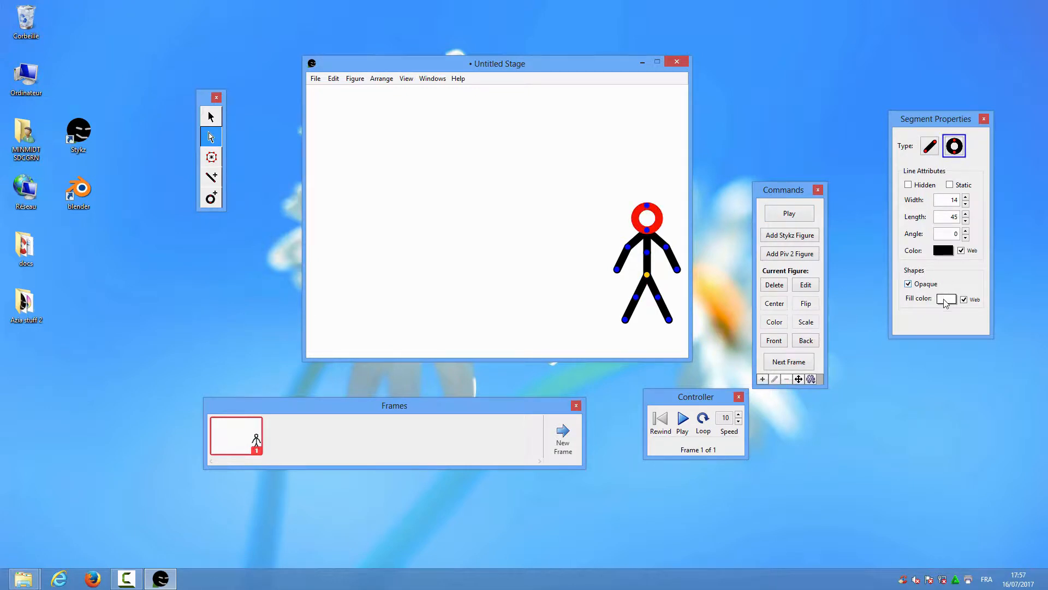
left_click(946, 300)
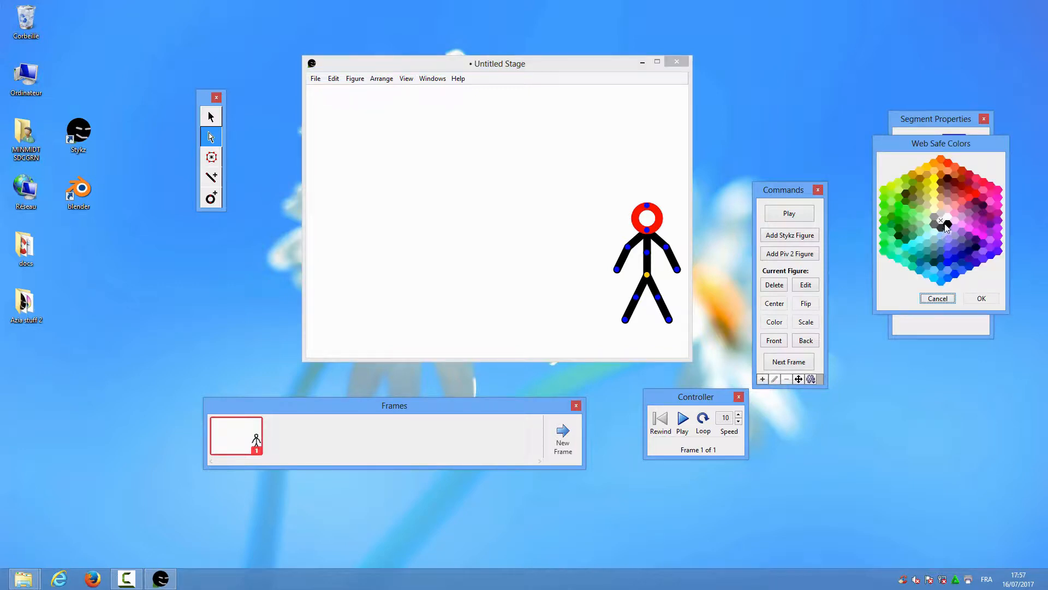
left_click(979, 297)
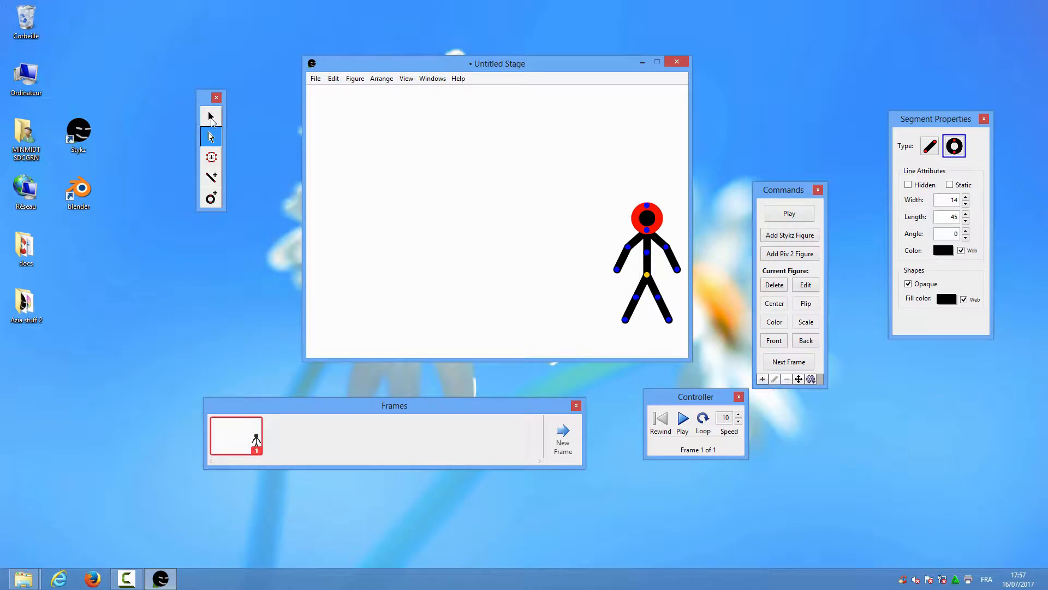
left_click(212, 118)
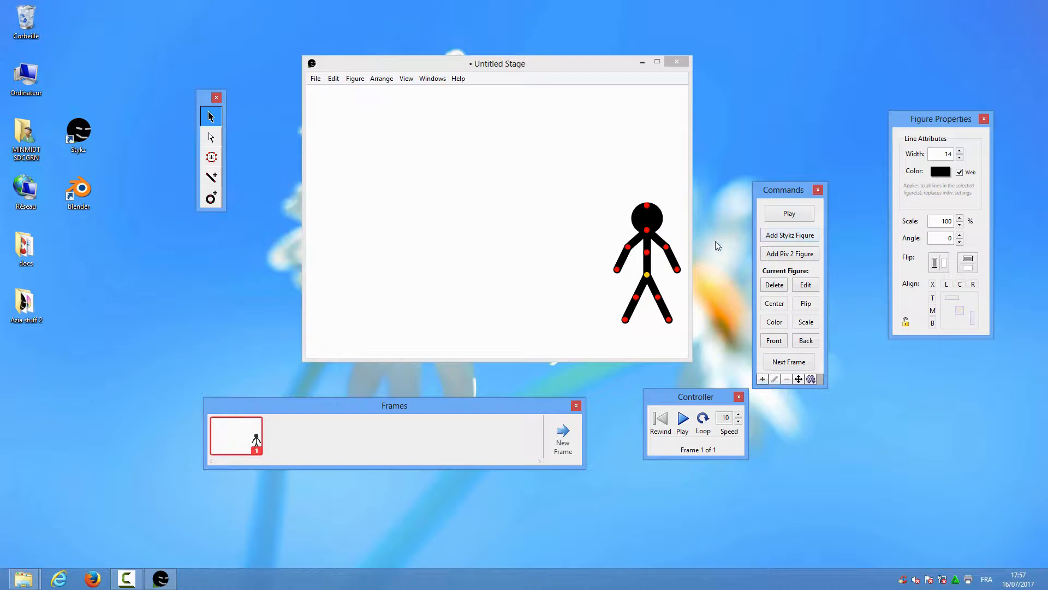
Add a thin Piv 2 stick figure on the stage's left and fill its head black
left_click(790, 255)
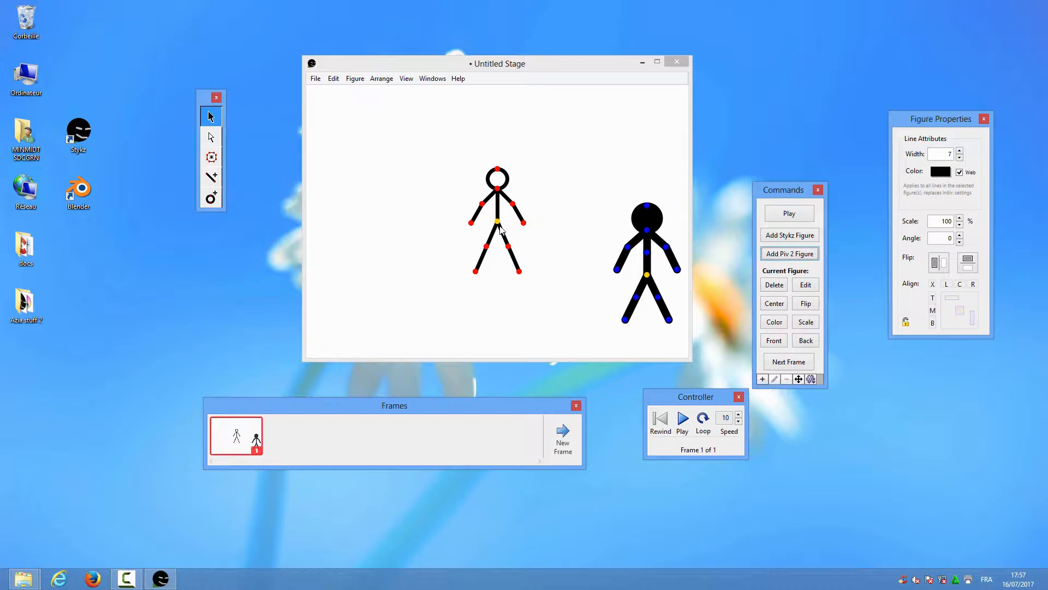
left_click_drag(496, 222, 345, 272)
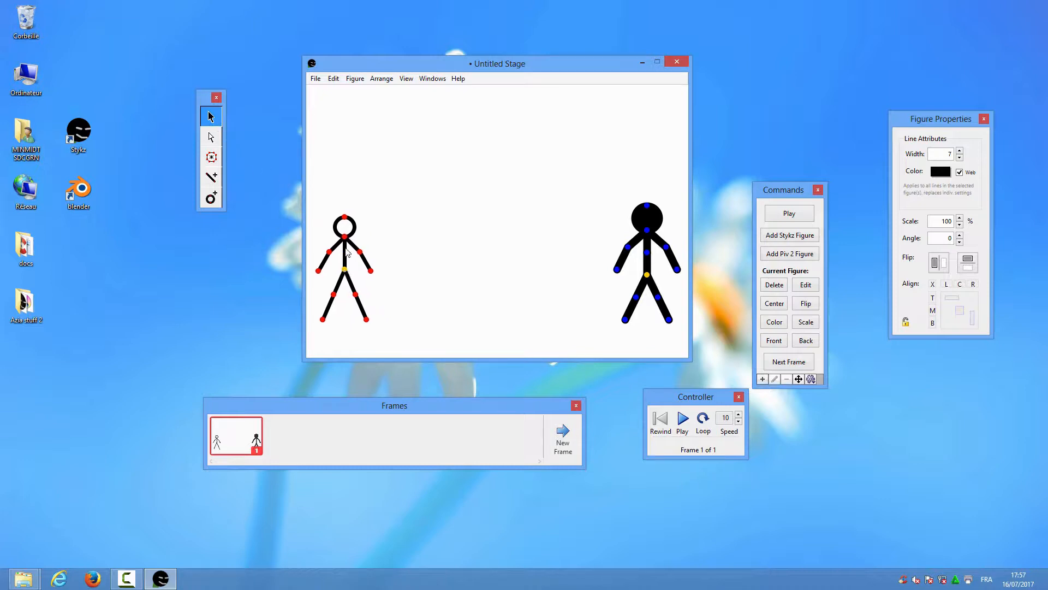
left_click(212, 137)
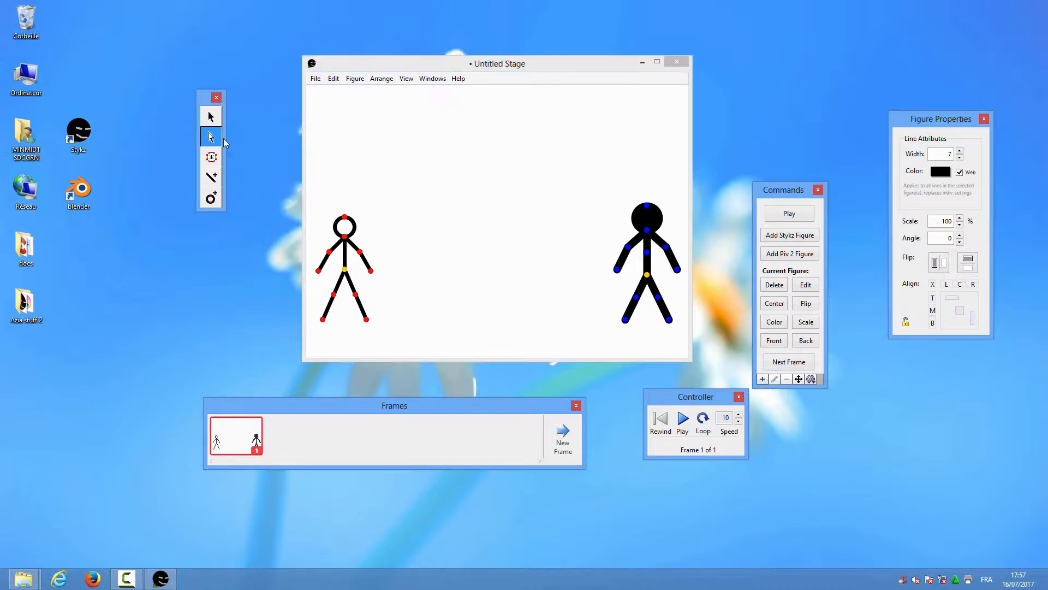
left_click(354, 230)
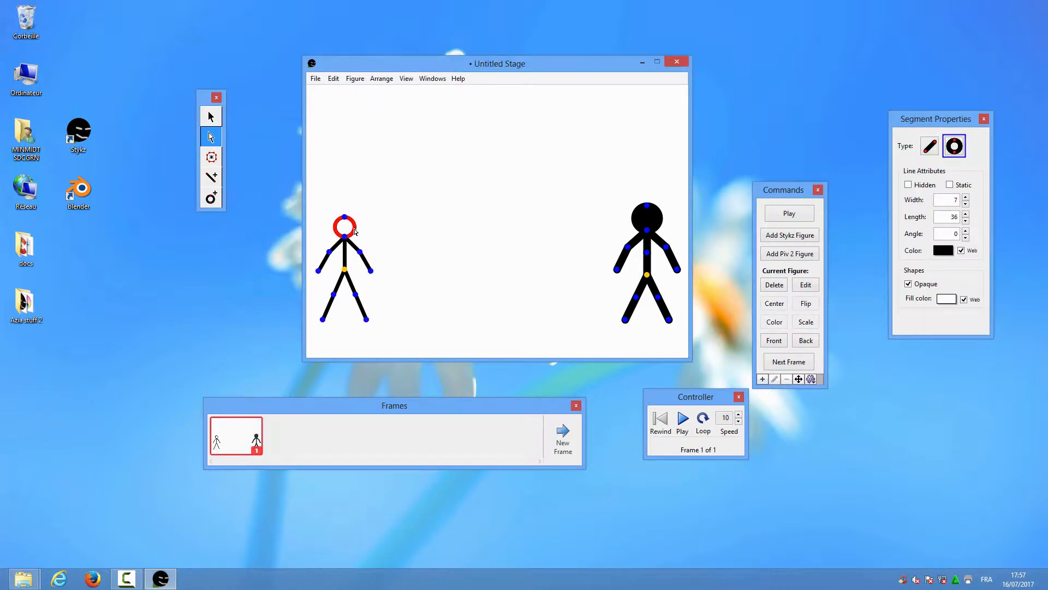
left_click(944, 299)
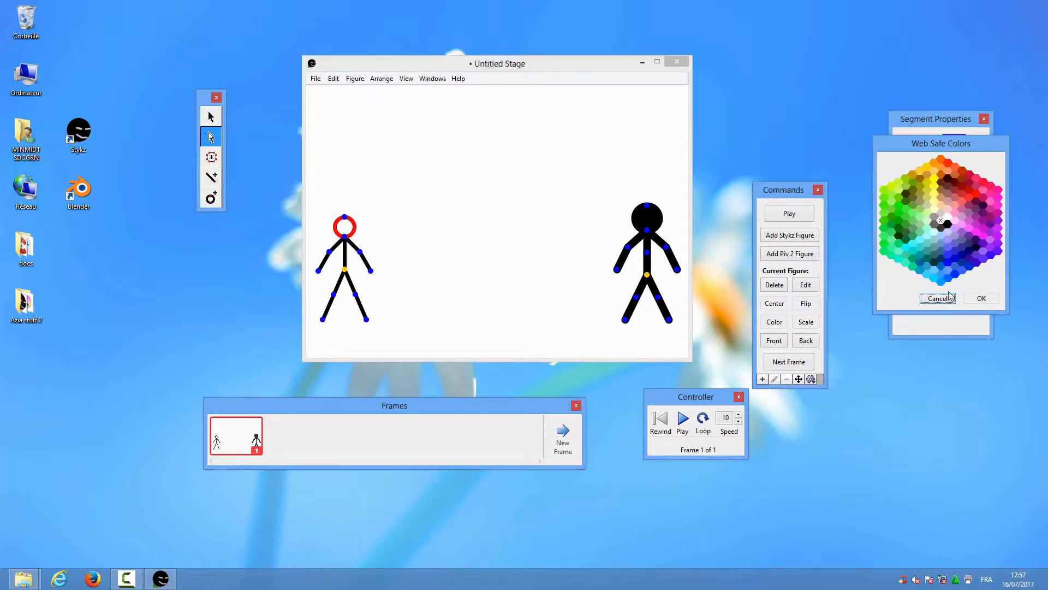
left_click(949, 225)
left_click(981, 299)
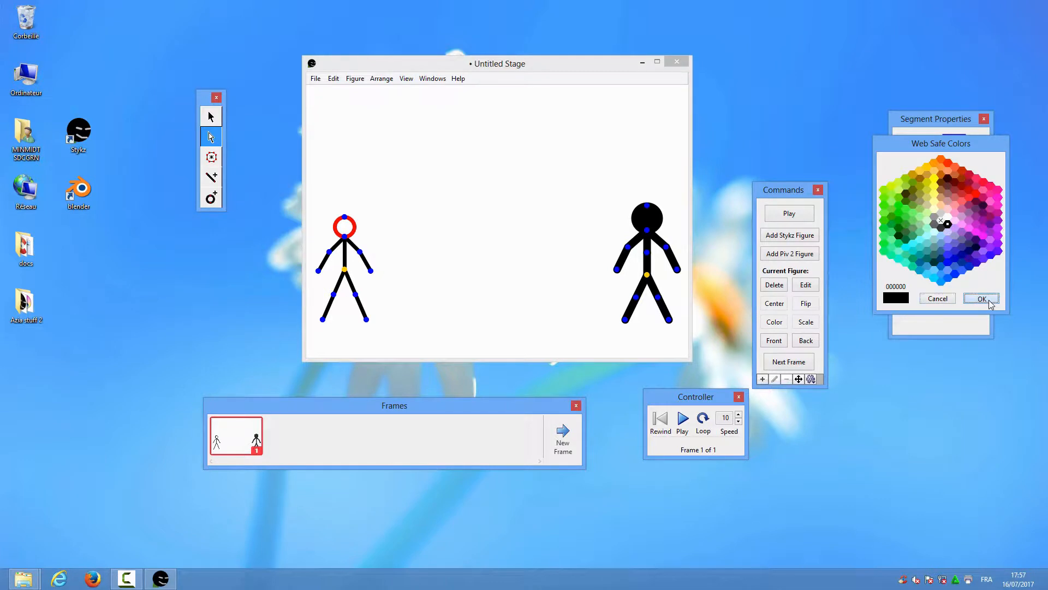
Nudge the new left figure slightly into position
left_click(211, 117)
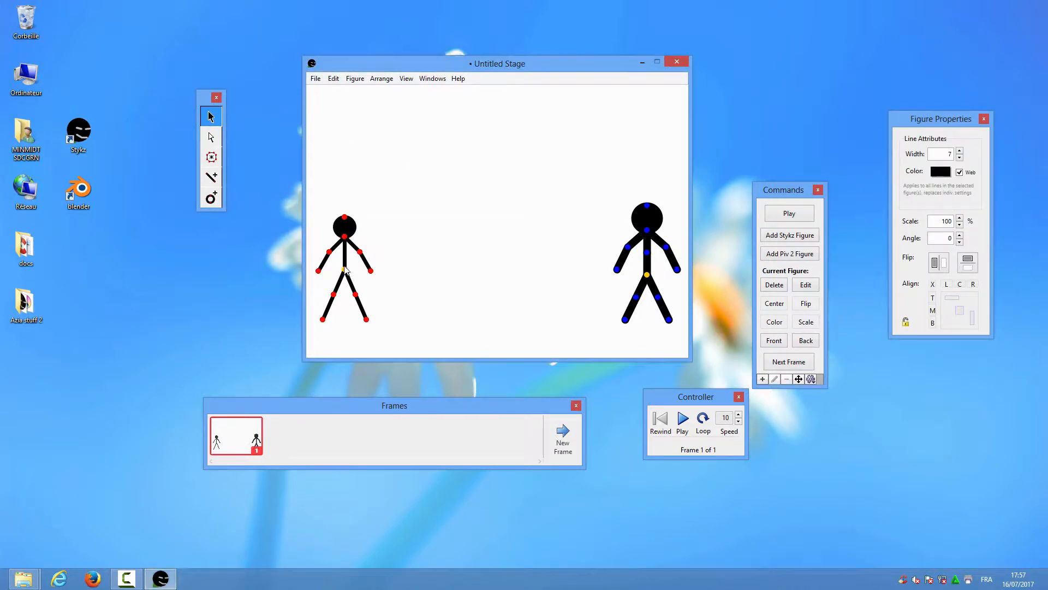
left_click_drag(345, 269, 344, 269)
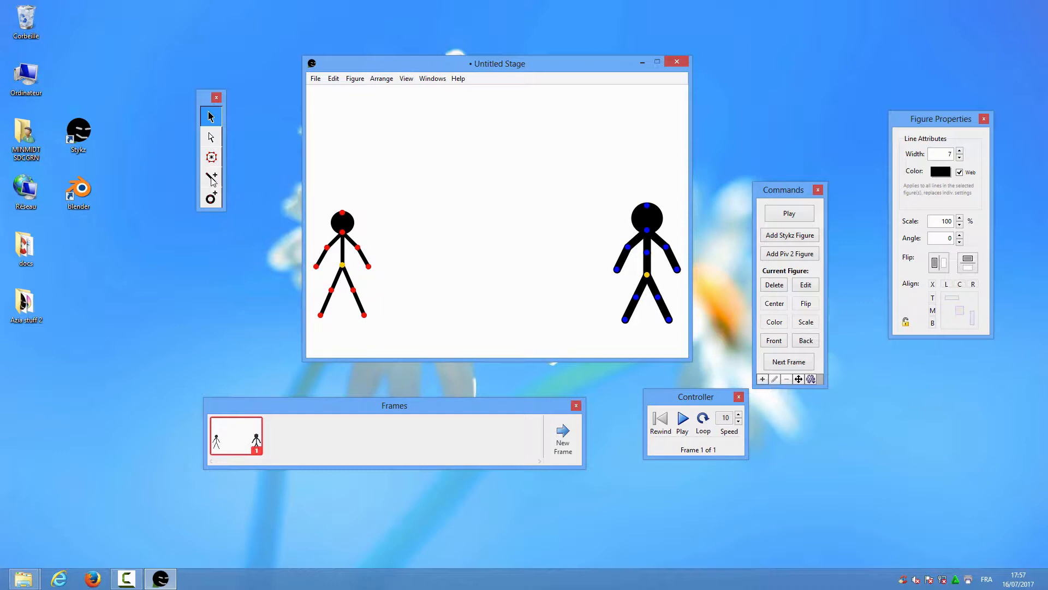
left_click(212, 180)
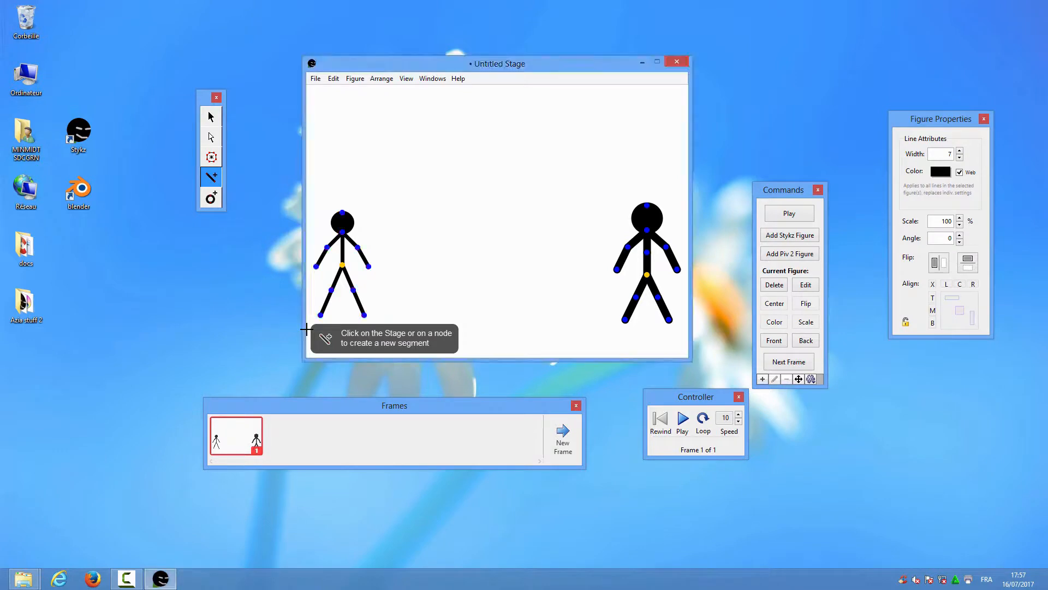
Draw a ground line across the stage bottom and lower both figures onto it
left_click(307, 329)
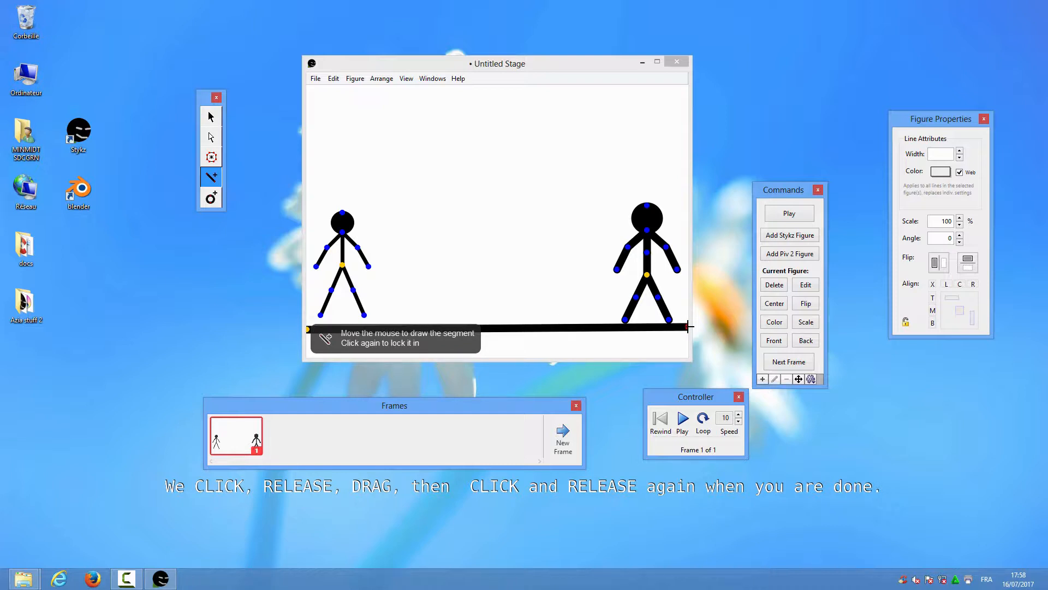
left_click(689, 327)
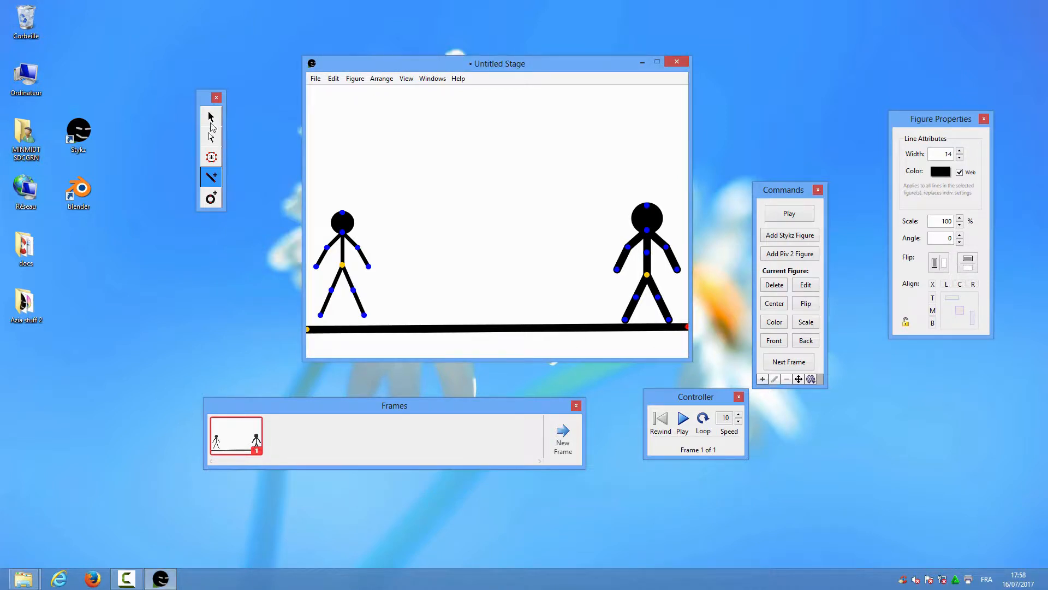
left_click(211, 119)
left_click_drag(339, 264, 339, 274)
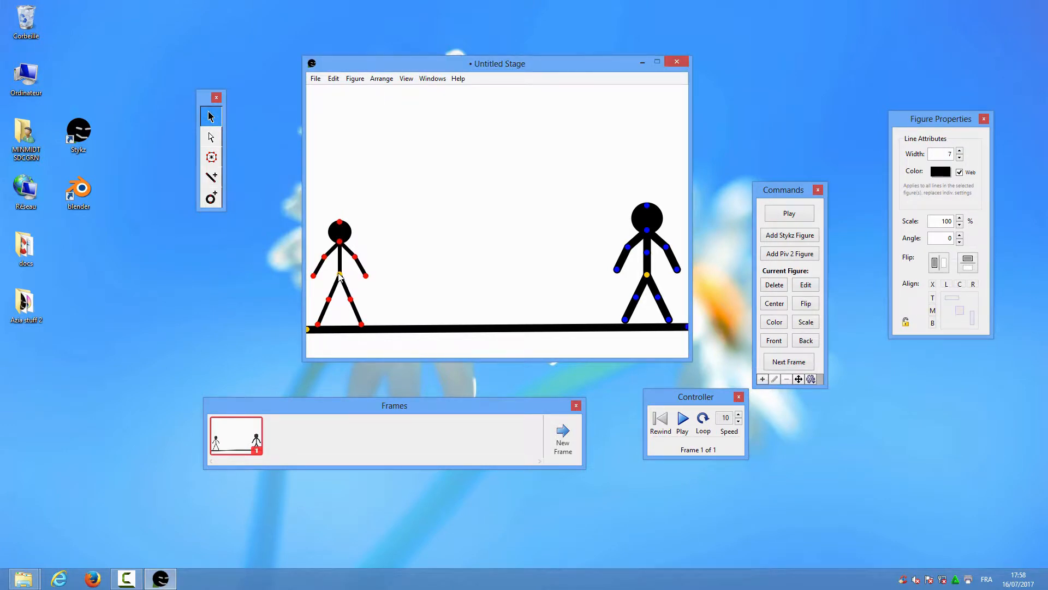
left_click(647, 277)
left_click_drag(648, 275, 649, 278)
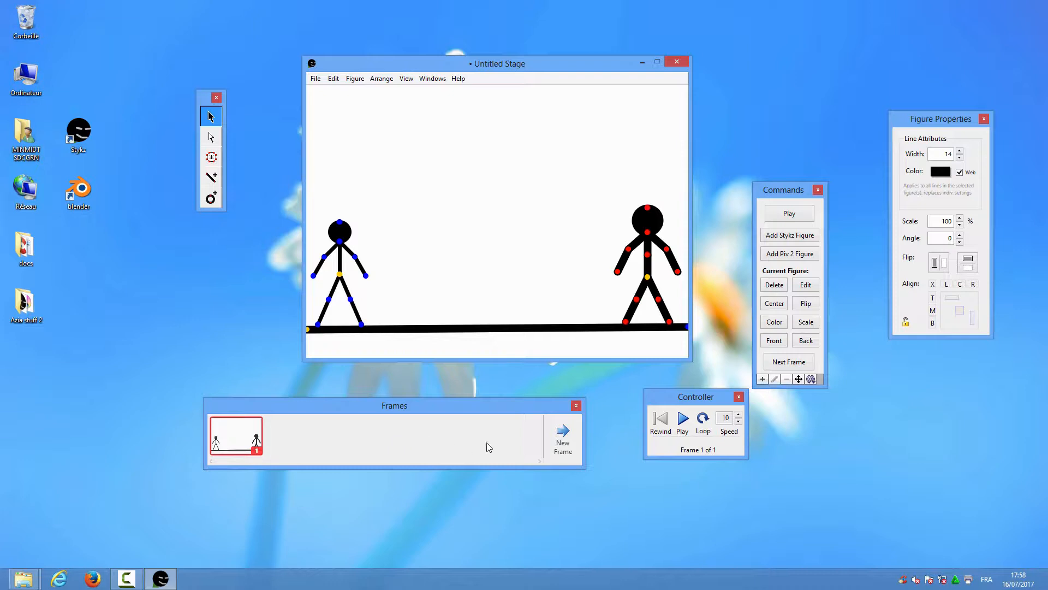
Add frame 2 and pose the left figure mid-stride with its arm raised outward
left_click(563, 434)
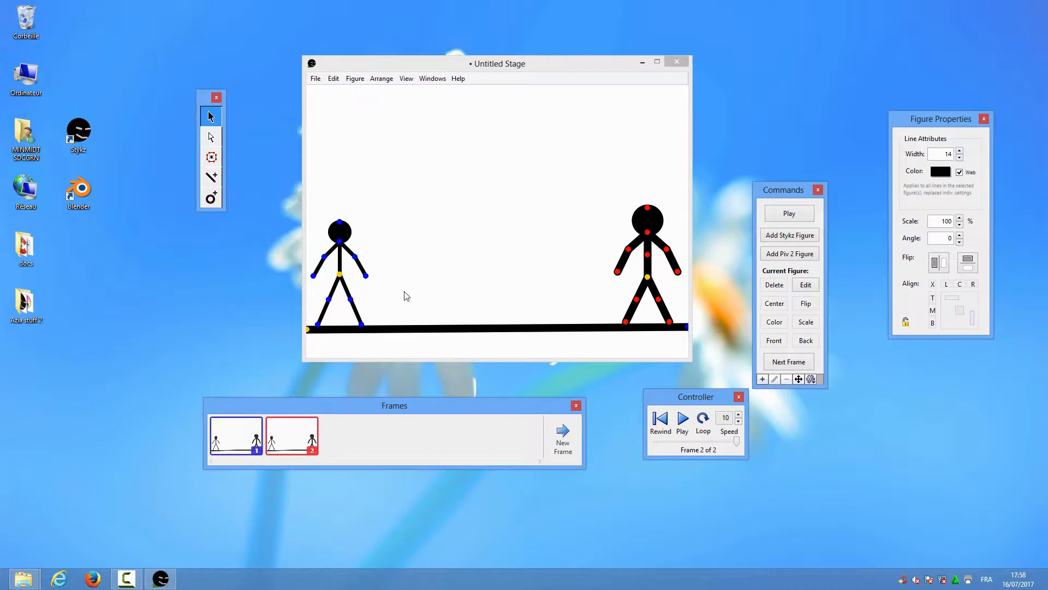
left_click(352, 279)
left_click_drag(352, 279, 361, 229)
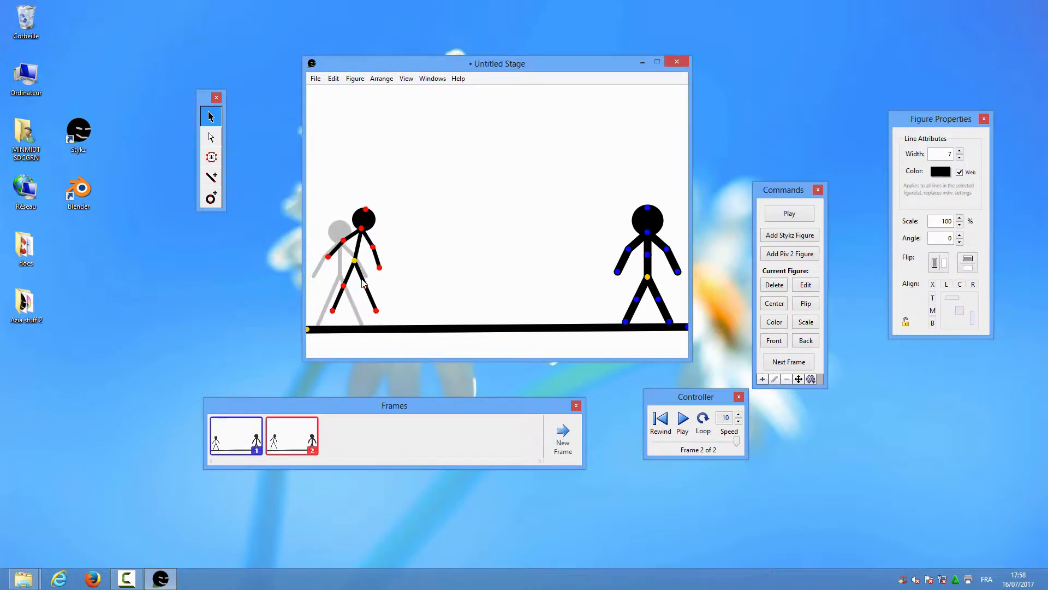
left_click_drag(367, 285, 346, 289)
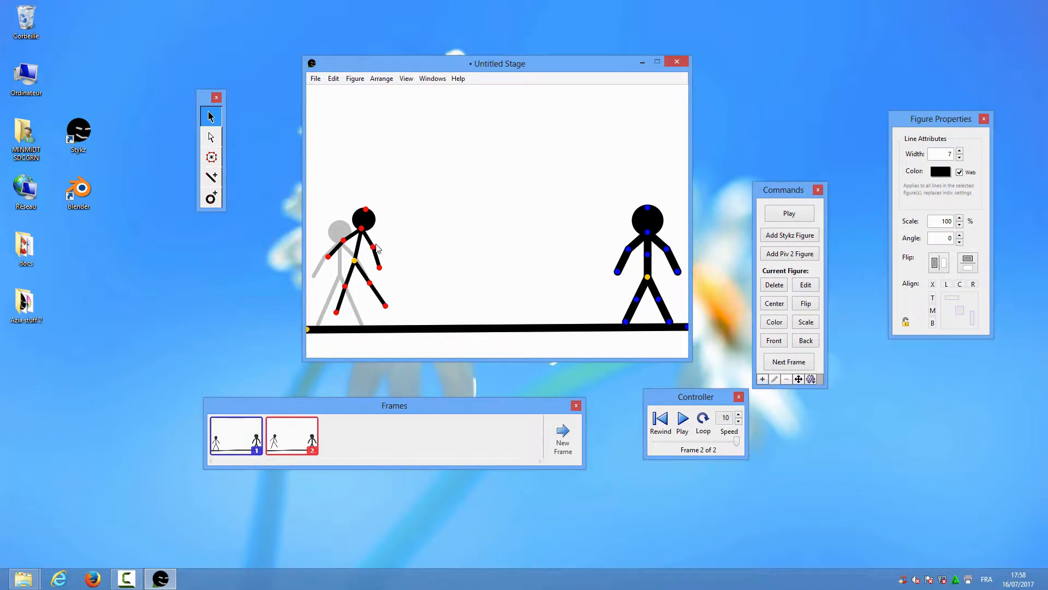
left_click_drag(377, 246, 380, 239)
Move the right figure forward, leaning its upper body left with arms raised
left_click_drag(646, 282, 627, 268)
left_click_drag(607, 307, 618, 310)
left_click_drag(625, 240, 586, 260)
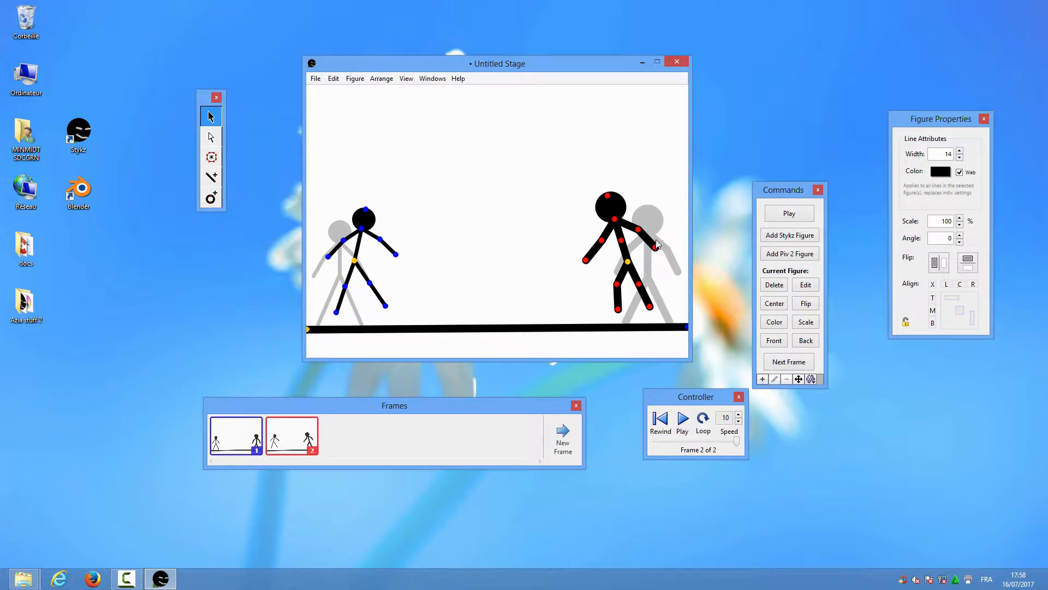
left_click(564, 434)
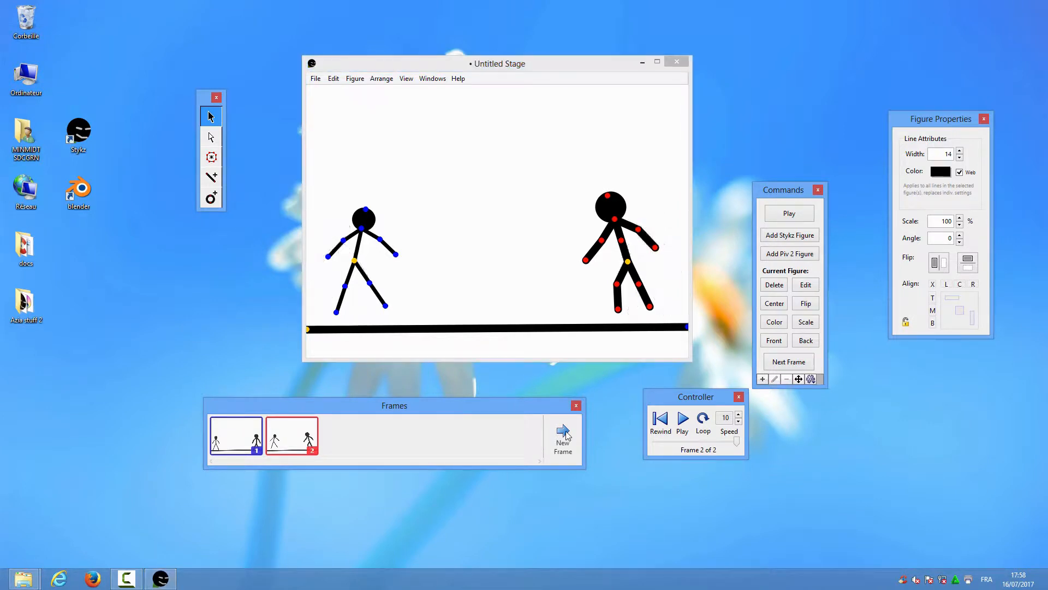
Add frame 3, moving the left figure up and right with its arm raised and leg bent
left_click(564, 435)
left_click(355, 264)
left_click_drag(355, 263, 371, 245)
left_click_drag(354, 298, 344, 291)
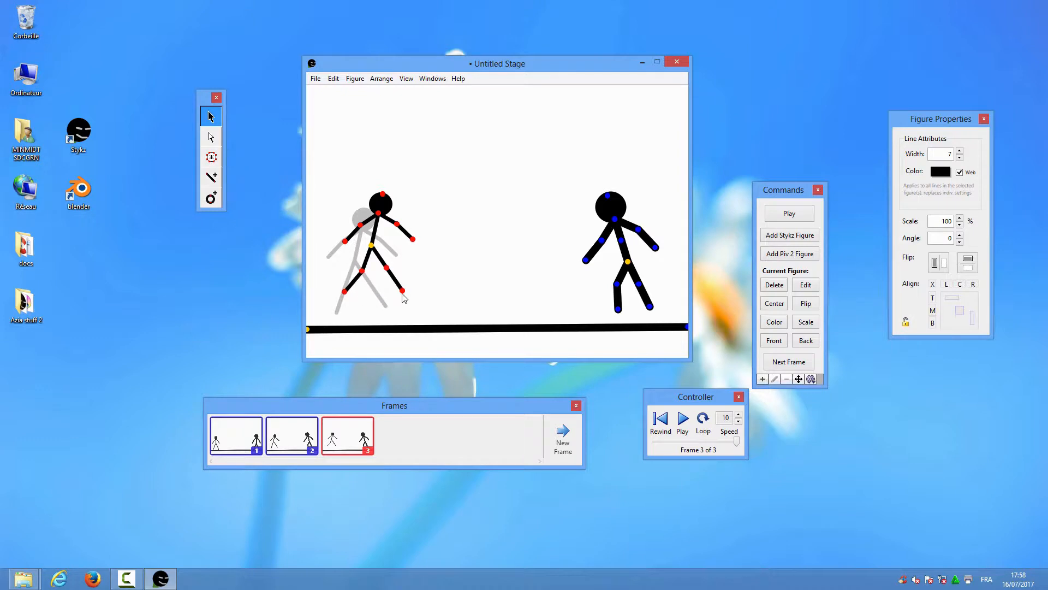
left_click_drag(360, 224, 398, 221)
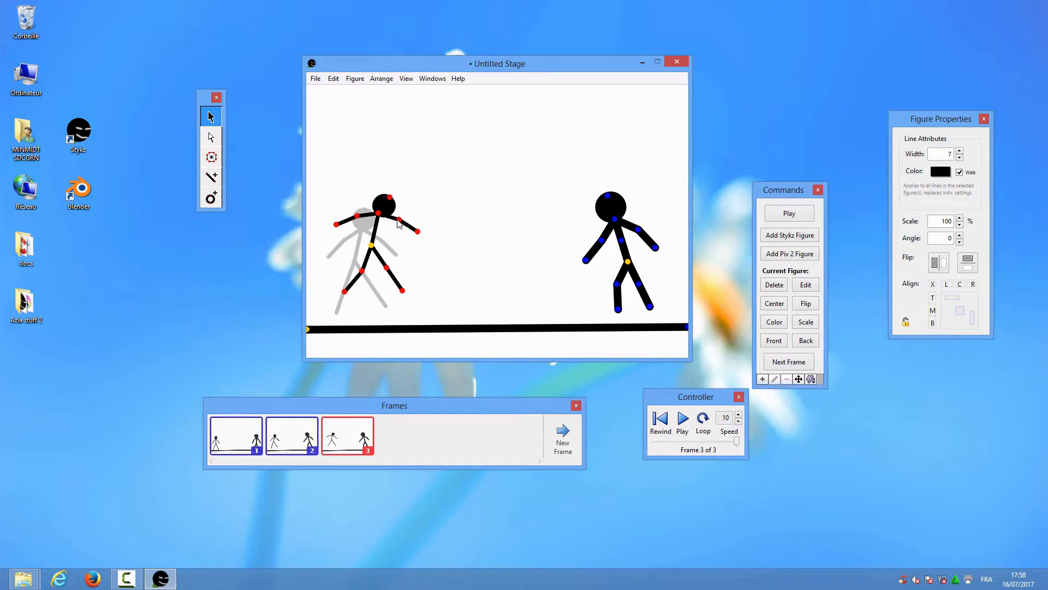
left_click_drag(401, 290, 394, 292)
left_click_drag(371, 245, 379, 230)
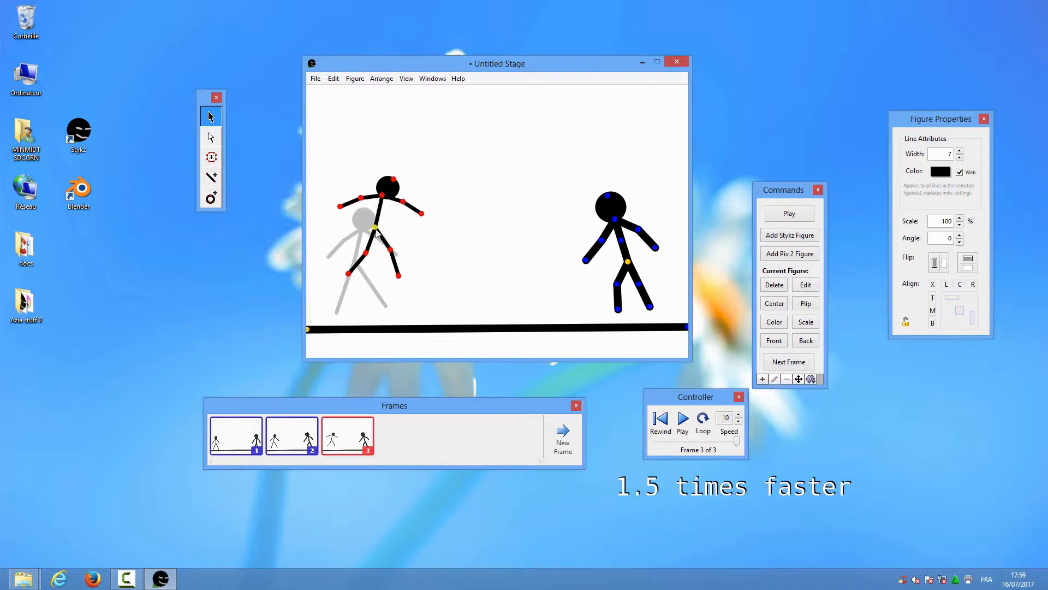
Pose the right figure in frame 3, moving it up-left with knees bent and arm raised
left_click(628, 263)
left_click_drag(628, 262, 597, 233)
left_click_drag(587, 255, 579, 250)
left_click_drag(608, 255, 618, 247)
left_click_drag(590, 211, 582, 216)
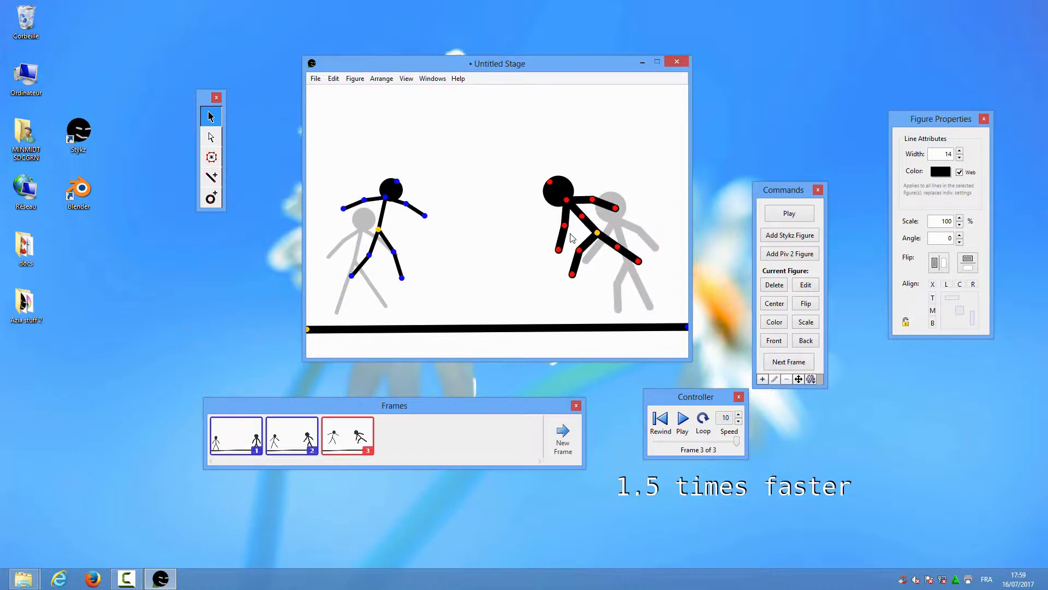
left_click_drag(559, 251, 547, 243)
left_click_drag(594, 201, 591, 210)
mouse_move(639, 261)
left_mouse_down()
mouse_move(631, 268)
mouse_move(612, 253)
mouse_move(631, 271)
left_mouse_up()
left_click_drag(598, 233, 593, 219)
Add frame 4 with both fighters rising toward each other, left figure's leg and arm raised
left_click(563, 439)
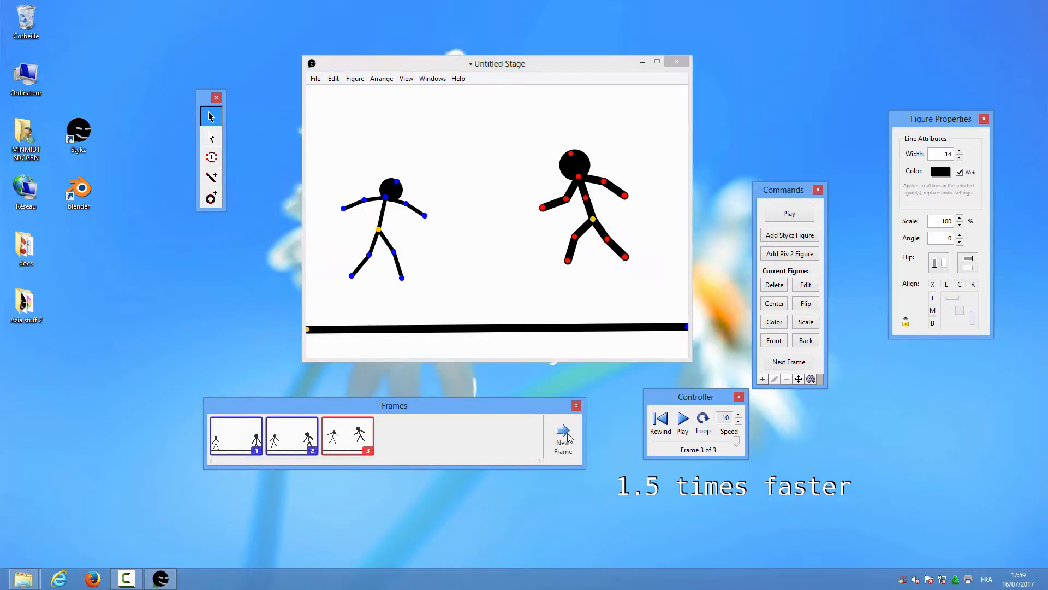
left_click_drag(379, 229, 403, 195)
left_click_drag(593, 219, 528, 162)
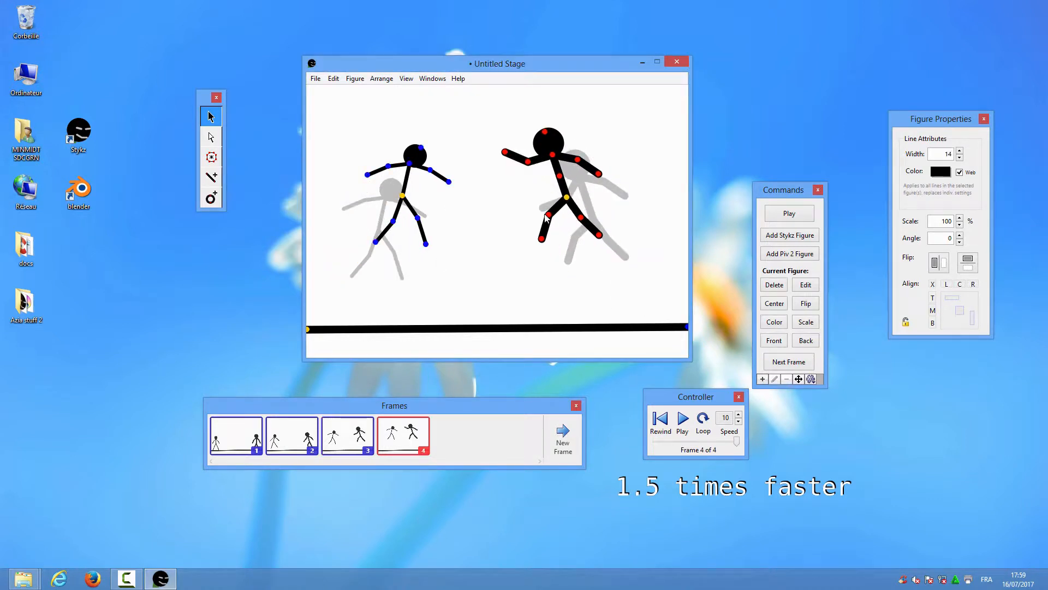
left_click_drag(549, 215, 542, 204)
left_click_drag(581, 217, 570, 222)
left_click_drag(560, 176, 555, 177)
left_click_drag(418, 218, 427, 209)
left_click_drag(376, 242, 367, 225)
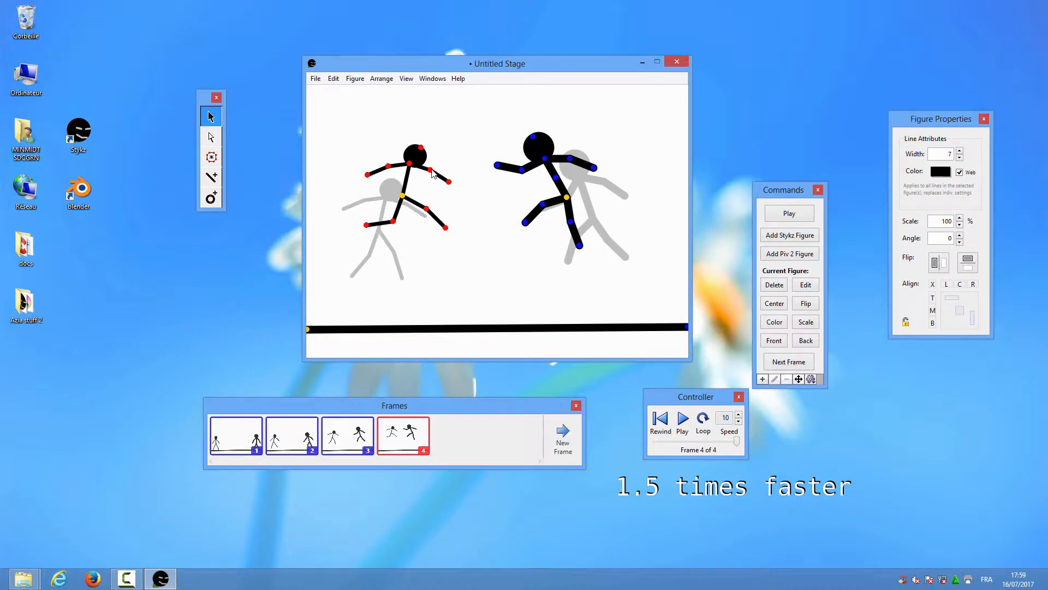
left_click_drag(430, 170, 431, 160)
Add frames 5 and 6, moving both figures higher and closer with arms raised
left_click(563, 432)
left_click_drag(403, 196, 427, 172)
left_click_drag(567, 197, 541, 197)
left_click(563, 432)
left_click_drag(427, 172, 448, 148)
left_click_drag(476, 113, 474, 108)
left_click_drag(548, 173, 529, 161)
left_click_drag(494, 120, 499, 103)
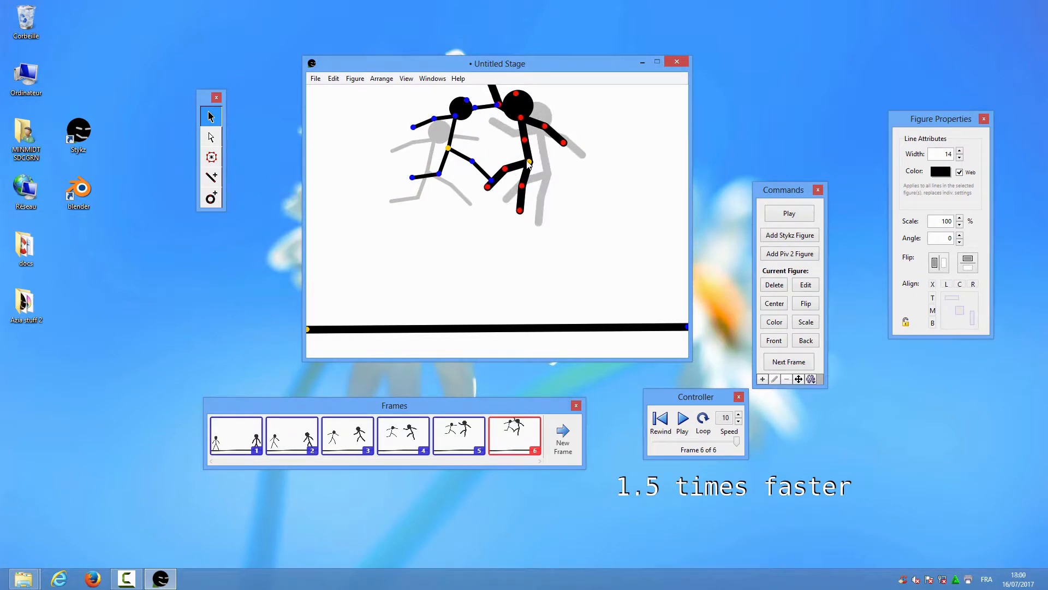
left_click_drag(529, 160, 465, 145)
Add frames 7 and 8, shifting and twisting both fighters and tilting the right figure's head back
left_click(571, 432)
left_click_drag(471, 113, 514, 164)
left_click_drag(482, 171, 531, 159)
left_click(508, 185)
left_click(564, 432)
left_click_drag(459, 158, 453, 160)
left_click_drag(417, 189, 420, 199)
left_click_drag(424, 143, 420, 130)
left_click_drag(544, 141, 548, 146)
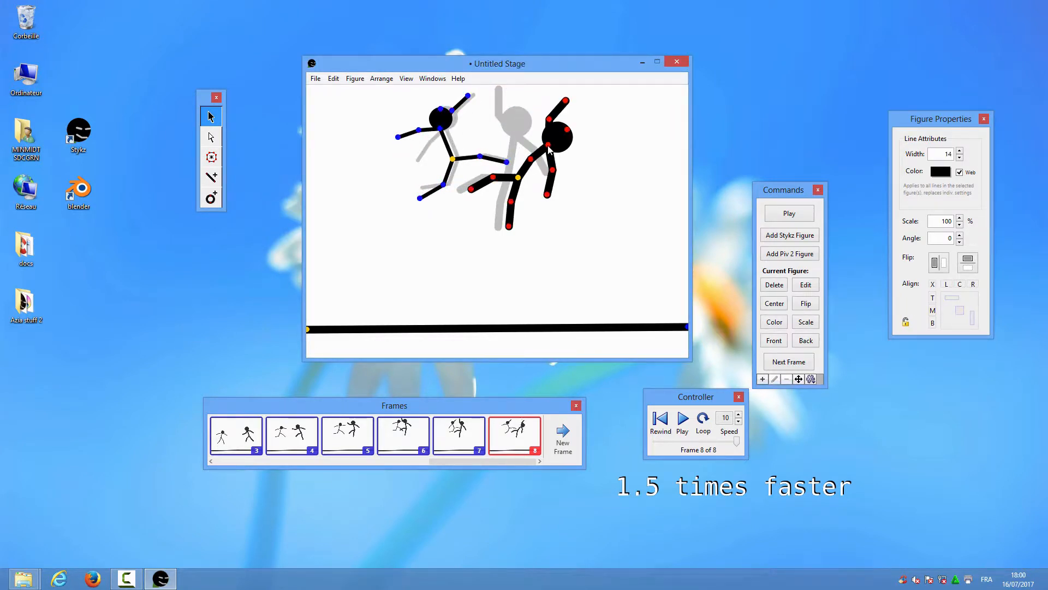
Add frames 9 and 10, moving the right figure down and right as the left drops back
left_click(565, 430)
left_click_drag(520, 178, 553, 177)
left_click_drag(525, 238, 517, 237)
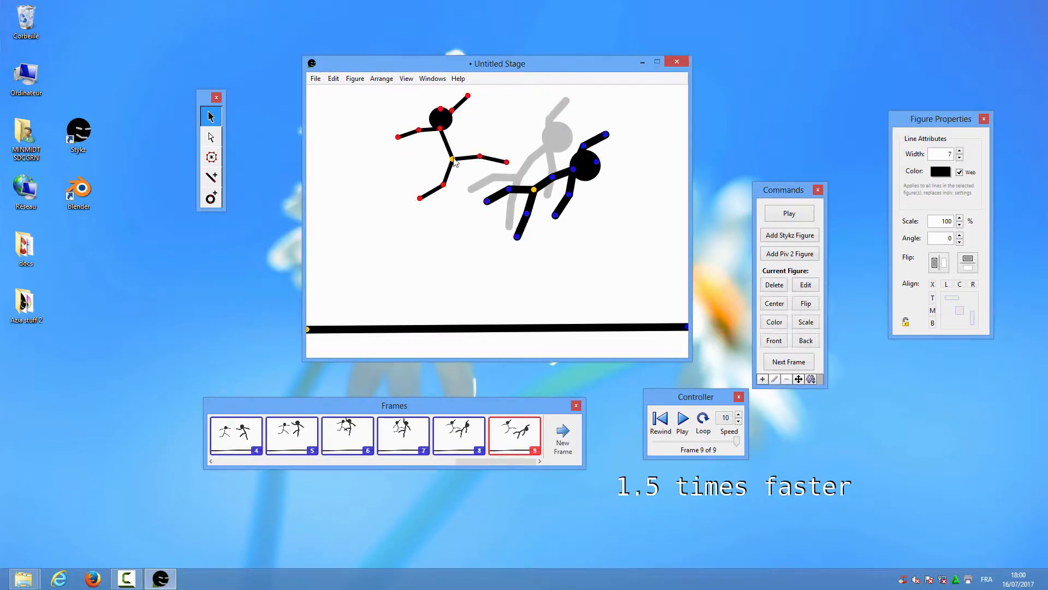
left_click_drag(452, 159, 437, 175)
left_click(563, 434)
left_click_drag(534, 190, 540, 238)
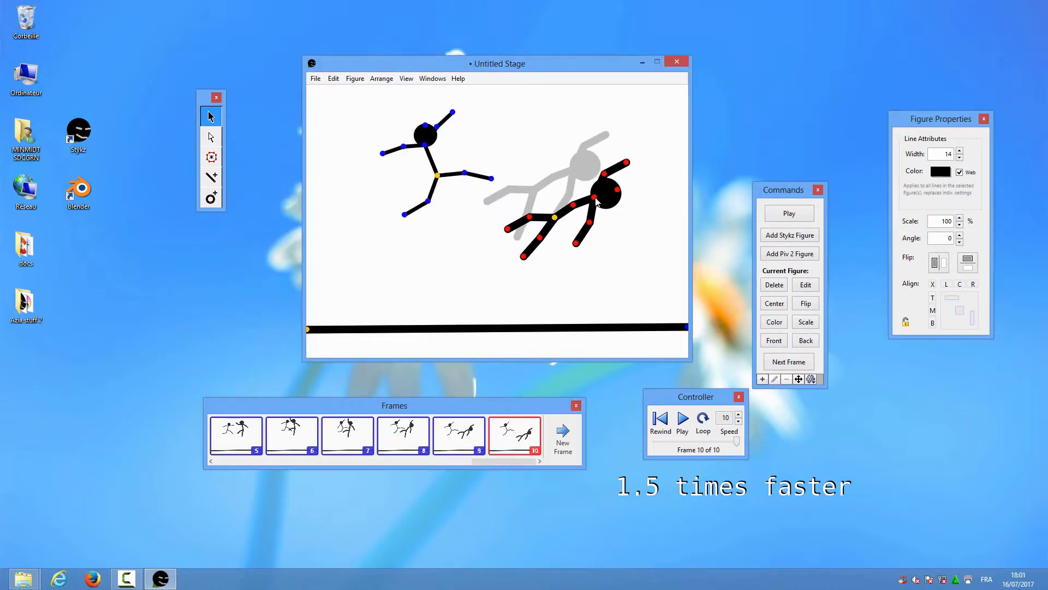
mouse_move(594, 197)
left_mouse_down()
mouse_move(577, 214)
mouse_move(598, 207)
left_mouse_up()
left_click_drag(437, 176, 372, 203)
left_click_drag(405, 179, 410, 234)
Add frames 11 and 12, with the right figure falling toward the ground
left_click(557, 435)
left_click_drag(555, 218, 614, 245)
left_click(561, 432)
left_click_drag(409, 234, 391, 265)
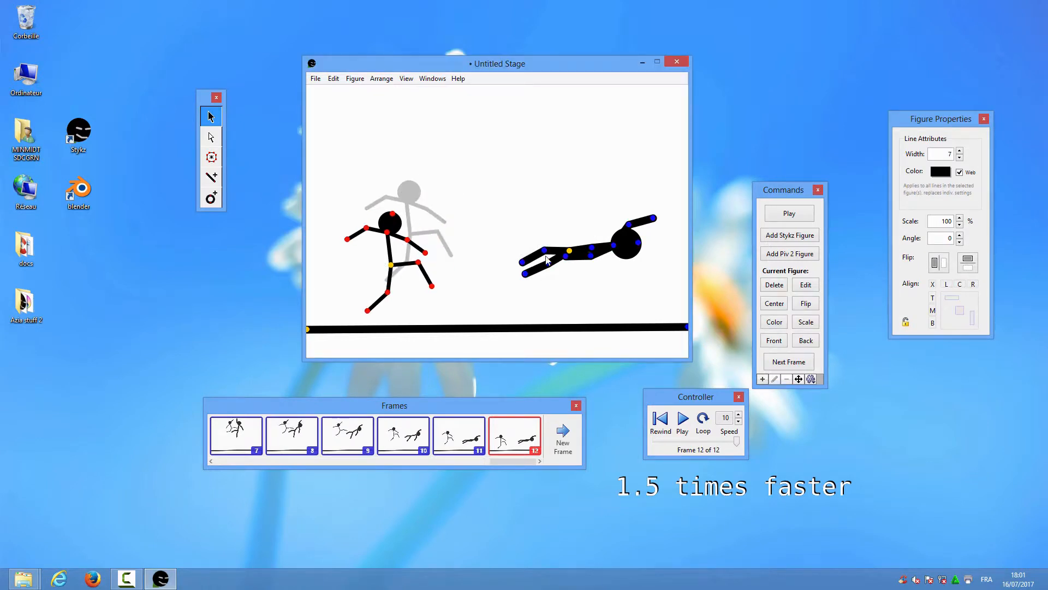
left_click_drag(569, 250, 583, 283)
Add frame 13, lowering the standing figure's arms and dropping the fallen figure onto the ground
left_click(564, 432)
left_click_drag(391, 265, 391, 276)
left_click_drag(367, 322, 378, 328)
left_click_drag(391, 276, 387, 272)
left_click_drag(415, 269, 412, 283)
left_click_drag(363, 234, 400, 254)
left_click_drag(583, 283, 557, 309)
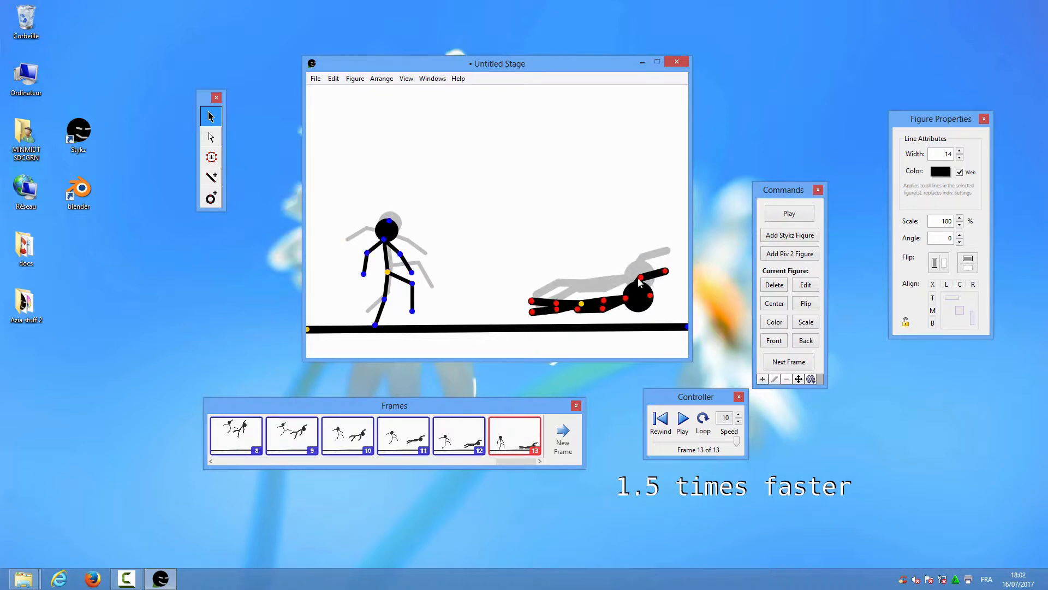
left_click_drag(641, 278, 651, 291)
left_click_drag(581, 304, 583, 306)
Add frame 14, straightening the standing figure's leg and sliding the fallen figure right
left_click(561, 444)
mouse_move(412, 312)
left_mouse_down()
mouse_move(401, 295)
mouse_move(397, 323)
left_mouse_up()
left_click_drag(583, 306, 594, 317)
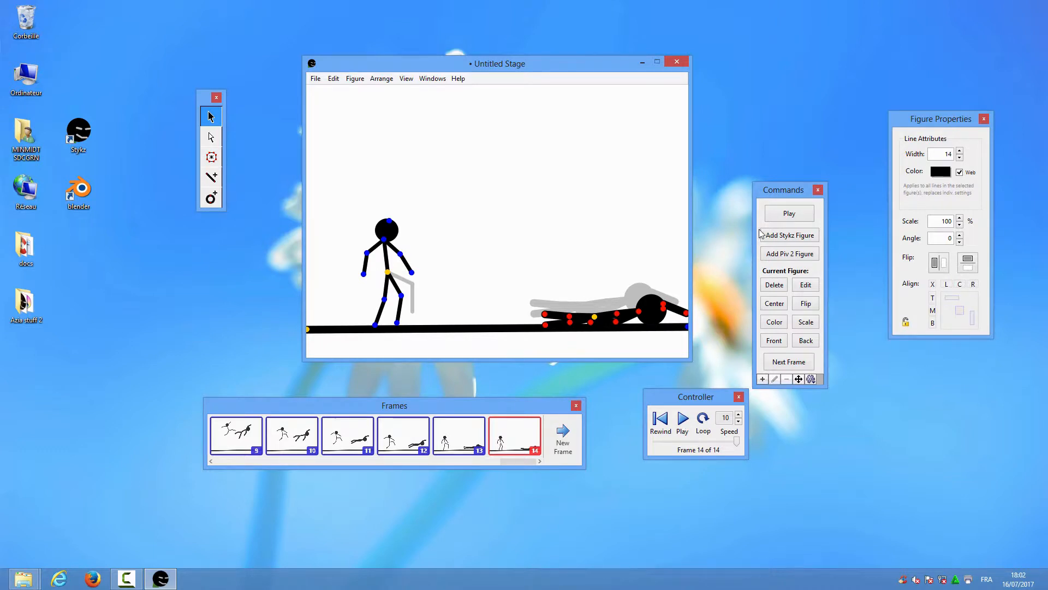
Play the 14-frame fight in the StykzPlayer, replay it, and return to editing
left_click(775, 217)
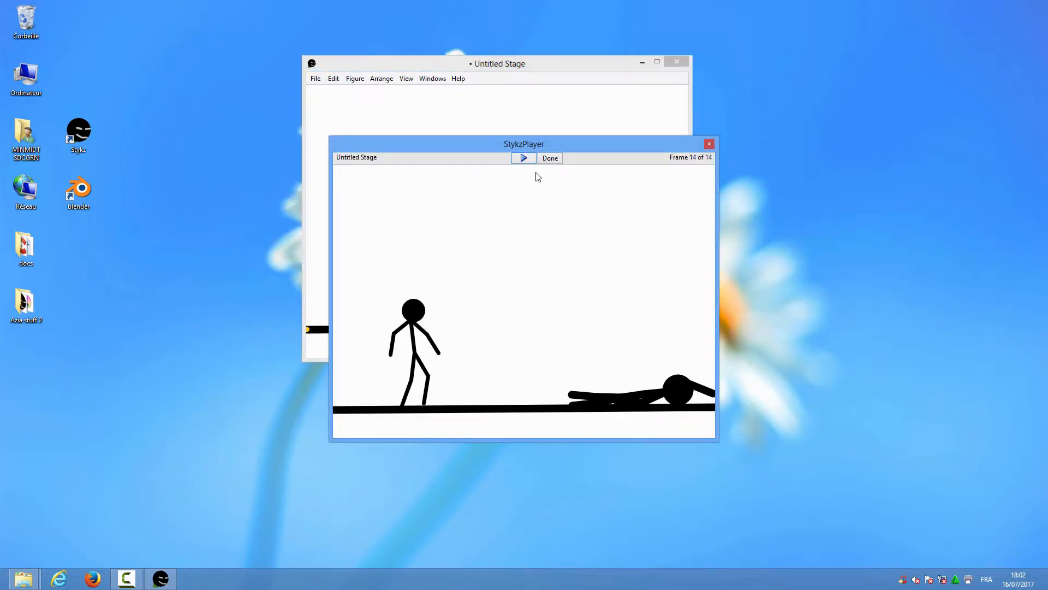
left_click(528, 159)
left_click(551, 158)
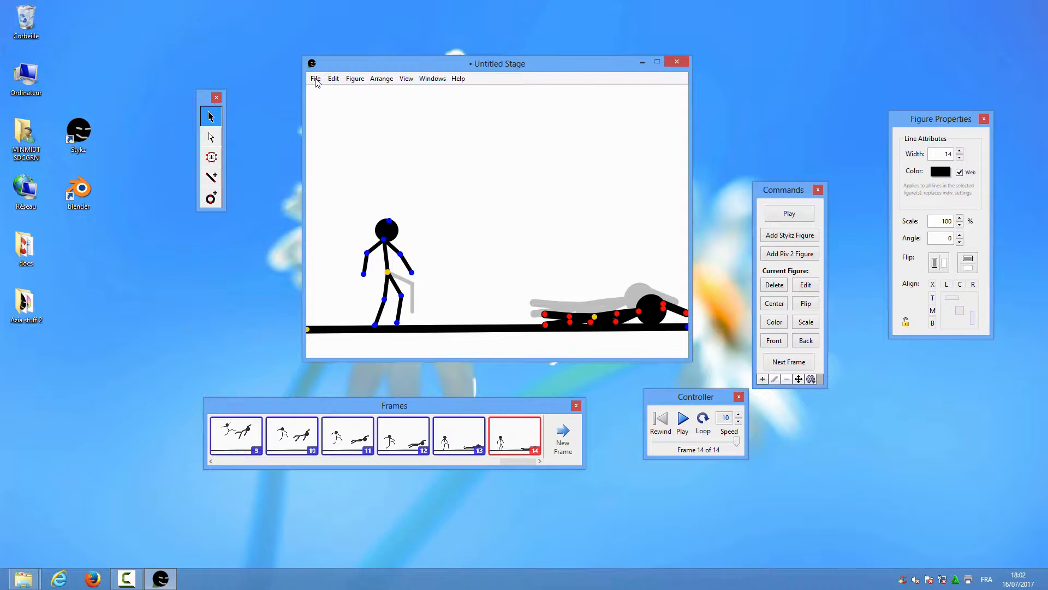
left_click(316, 80)
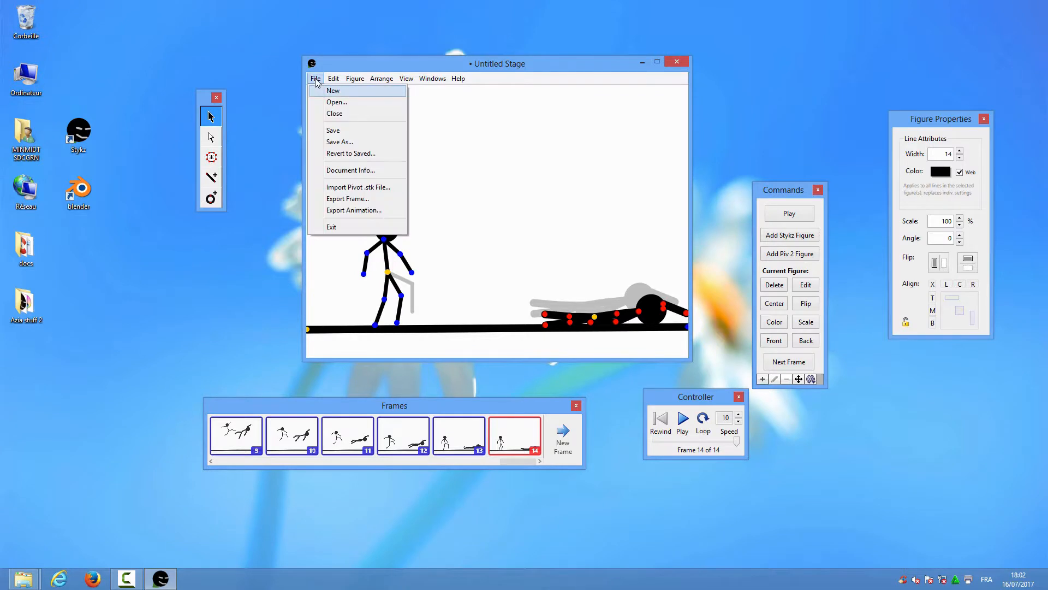
Start the animation export and browse to Desktop > Azia stuff 2 > styk animation
left_click(344, 210)
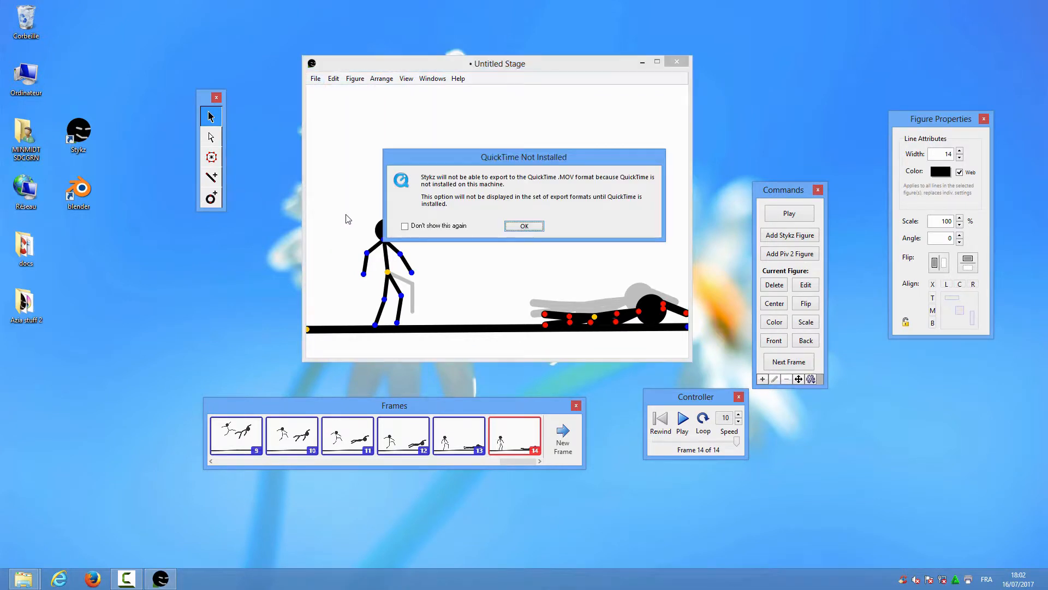
left_click(525, 227)
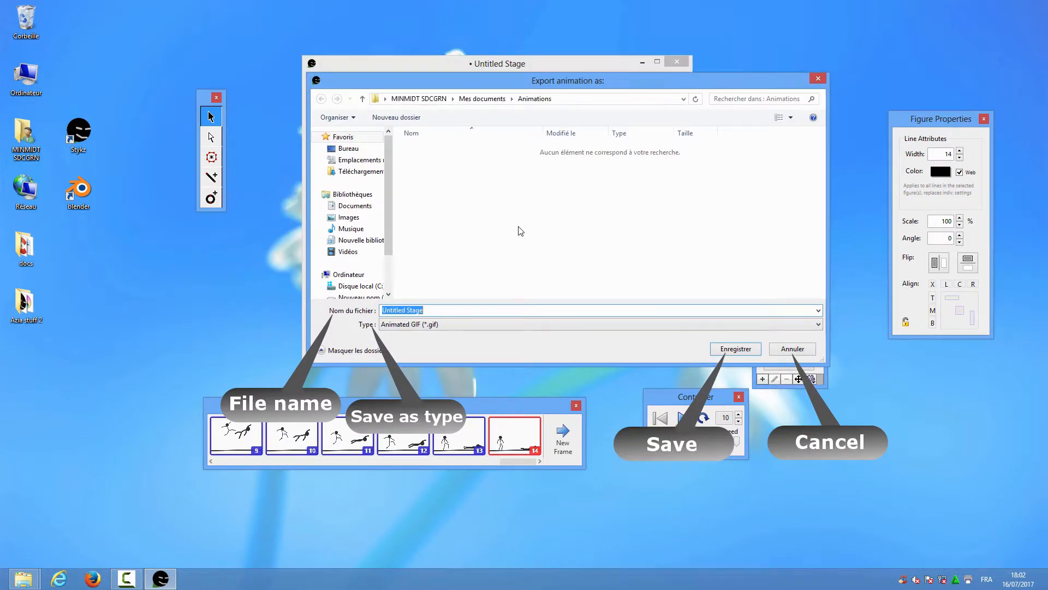
left_click(349, 150)
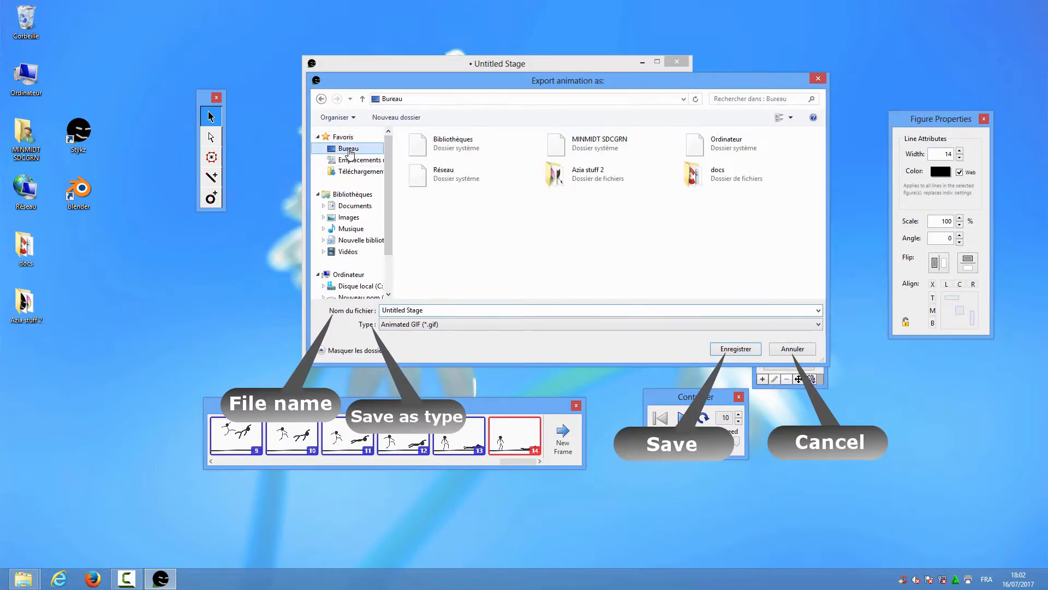
double_click(555, 176)
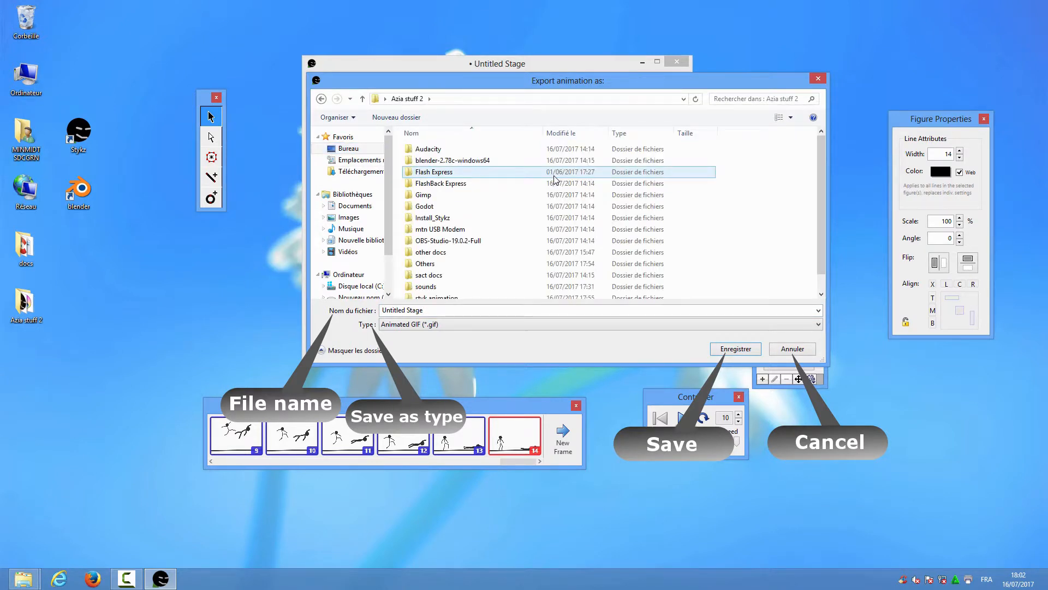
left_click_drag(820, 185, 821, 215)
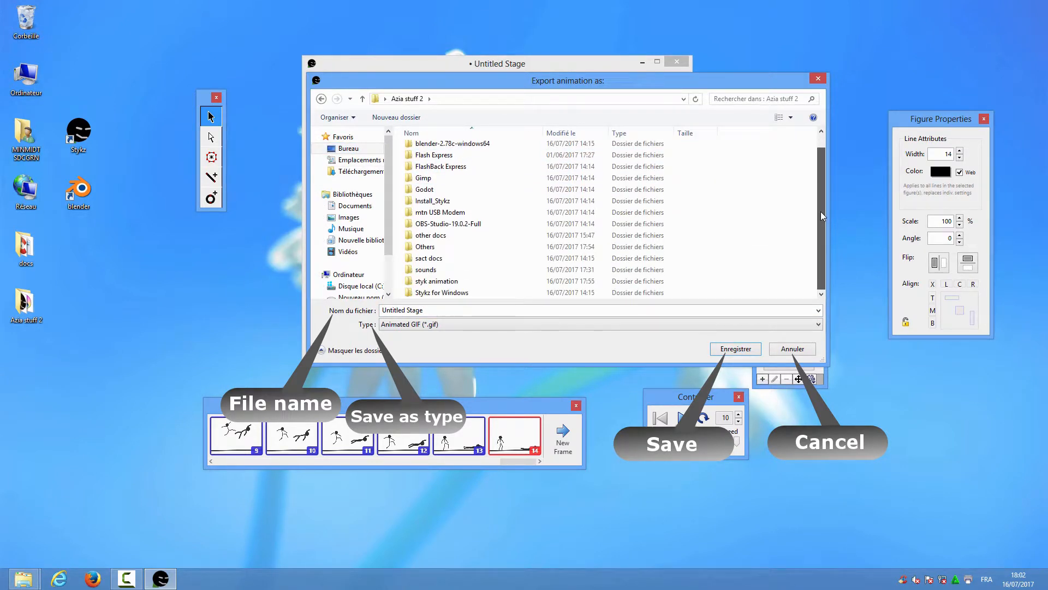
double_click(457, 282)
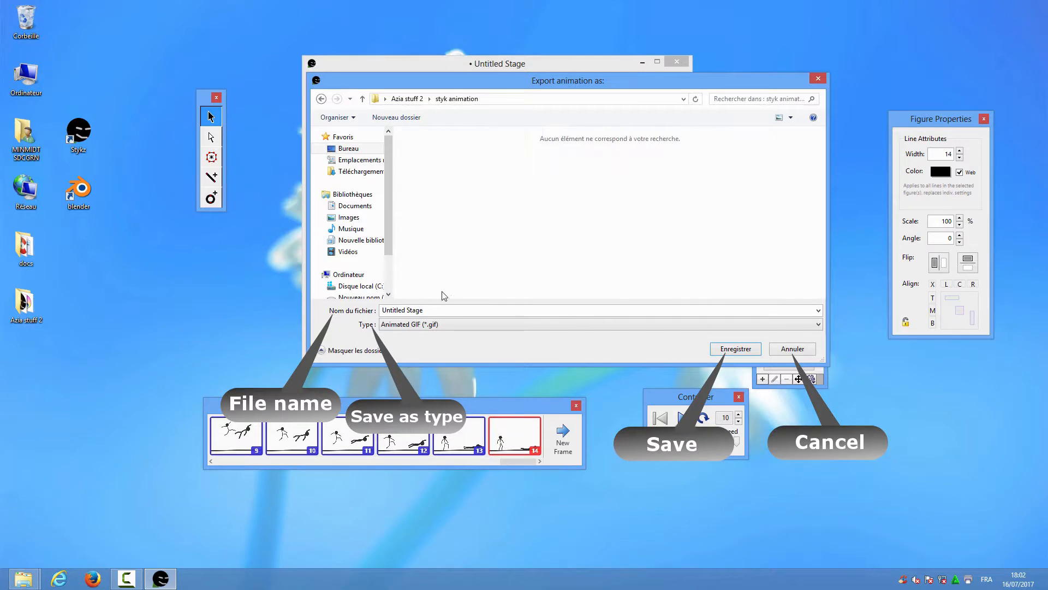
Export as a PNG image sequence named 'anim' and dismiss the completion message
left_click(429, 310)
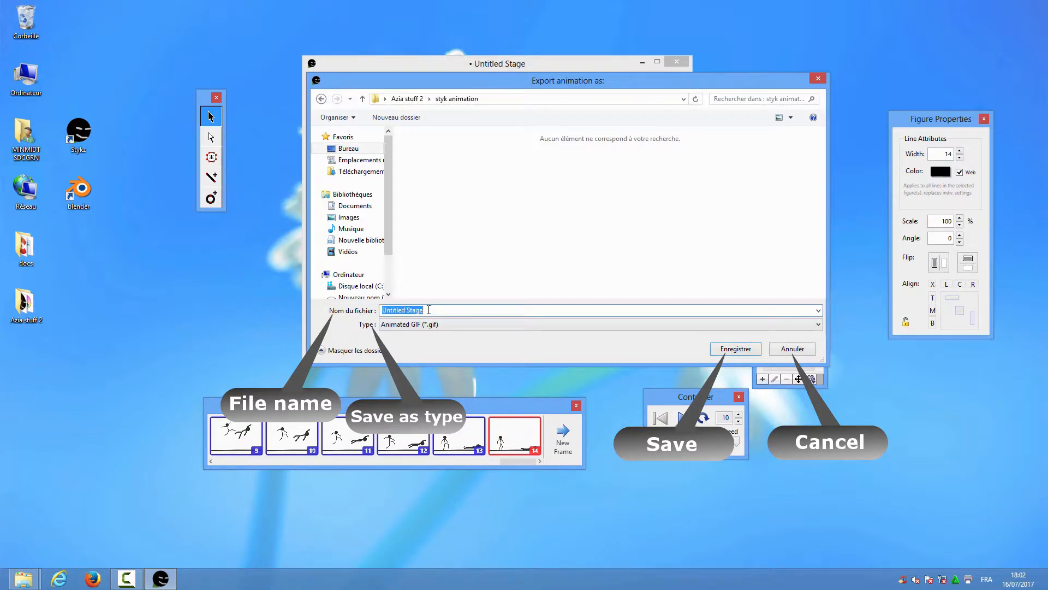
type("anim")
left_click(656, 323)
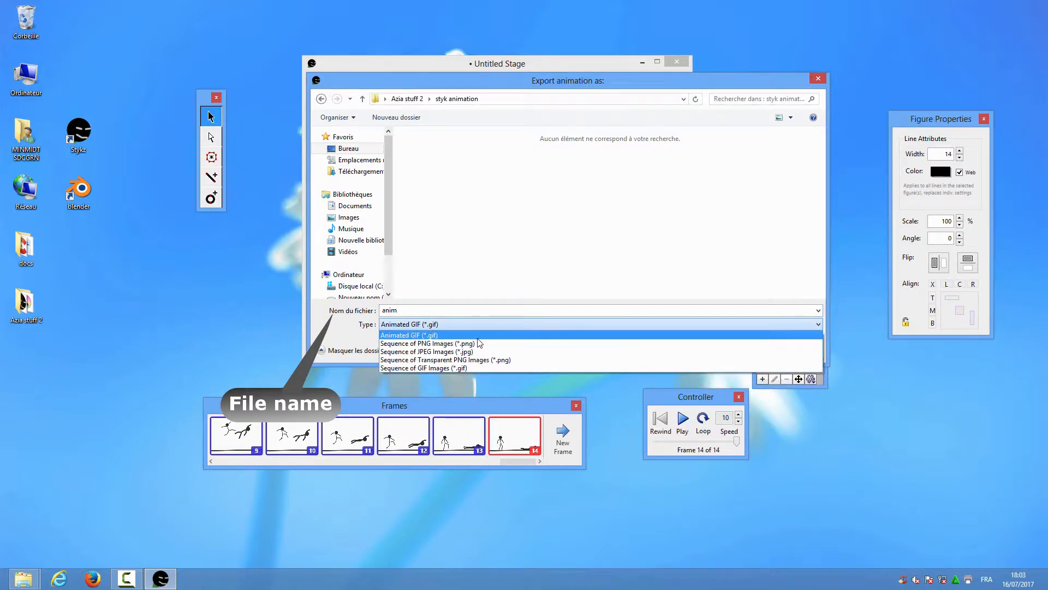
left_click(452, 343)
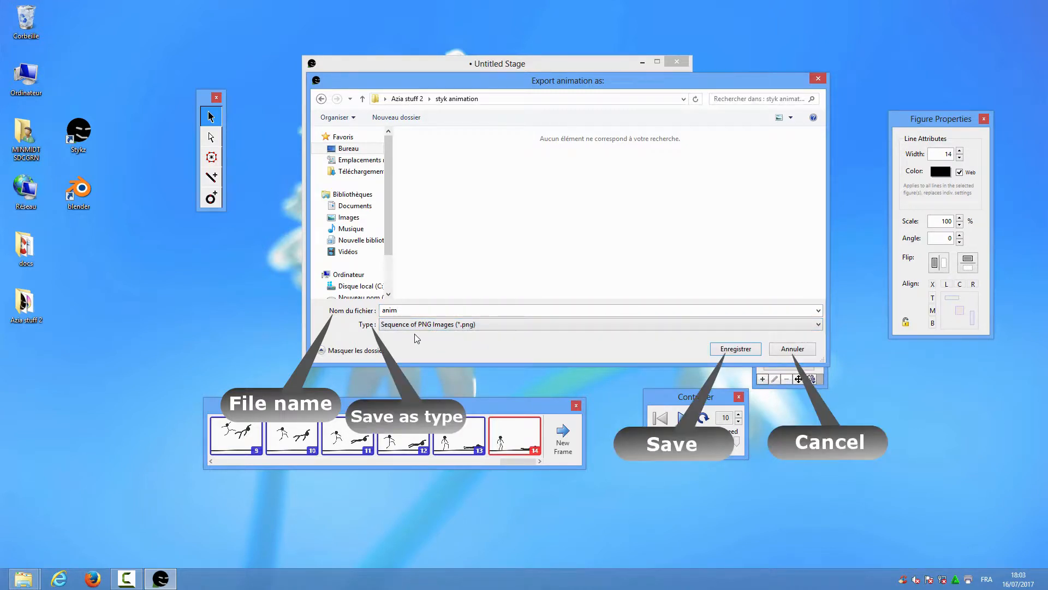
left_click(735, 349)
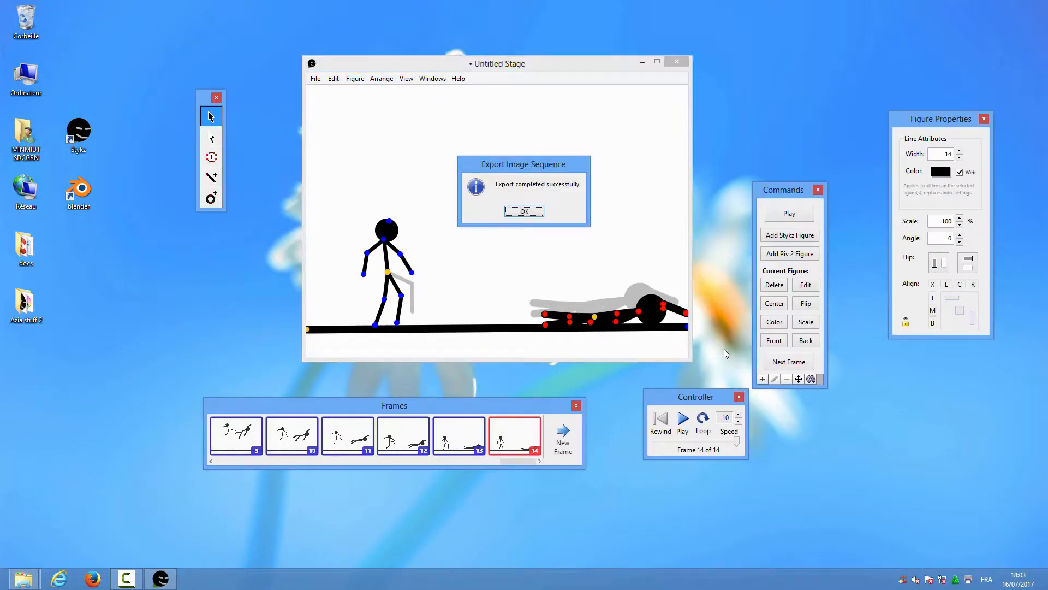
left_click(524, 212)
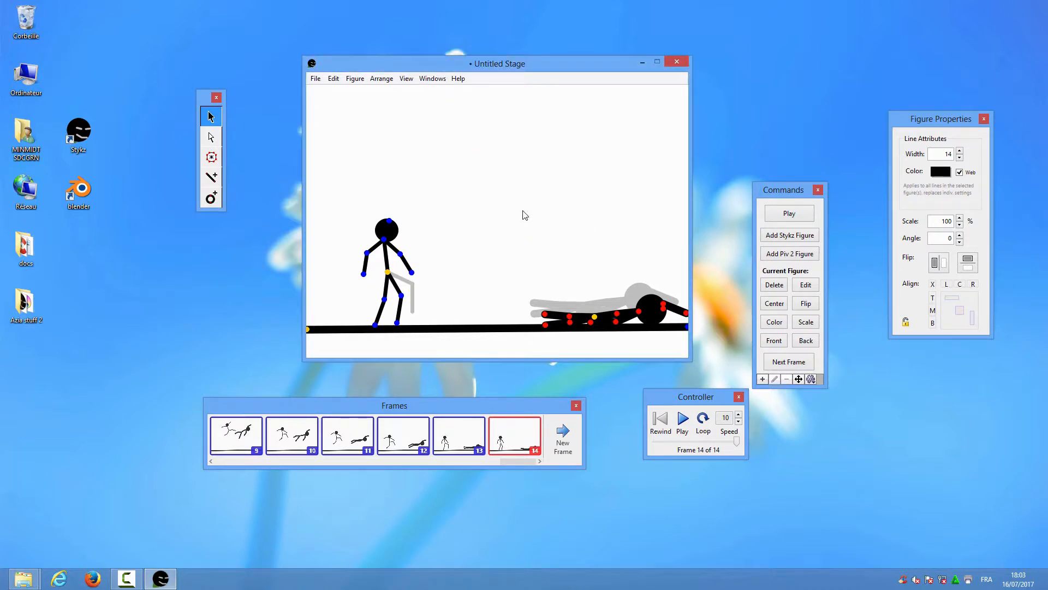
Minimize Stykz, launch Blender, and switch to the Video Editing screen layout
left_click(640, 61)
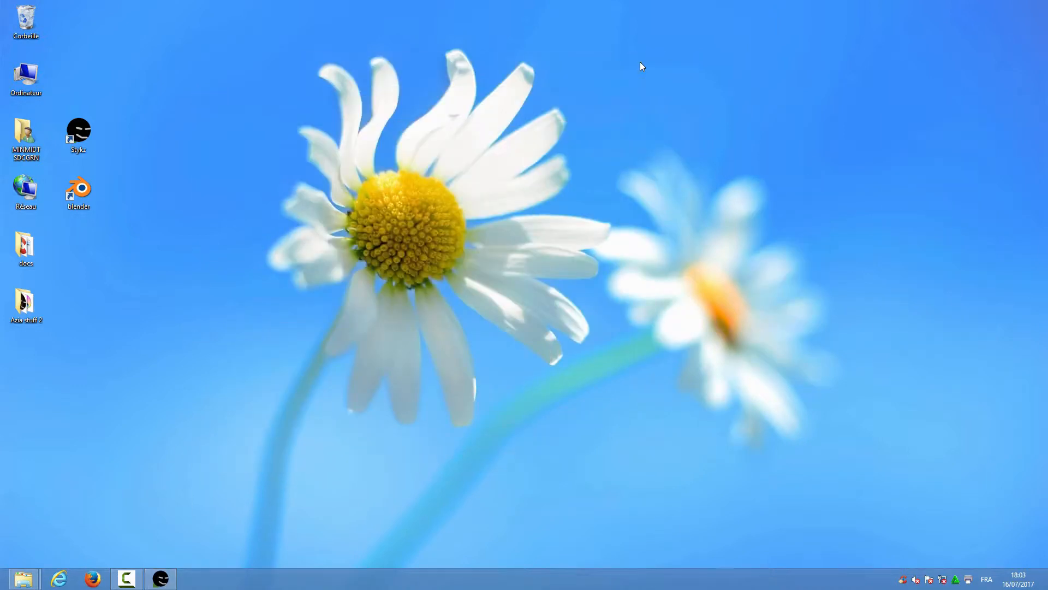
double_click(80, 190)
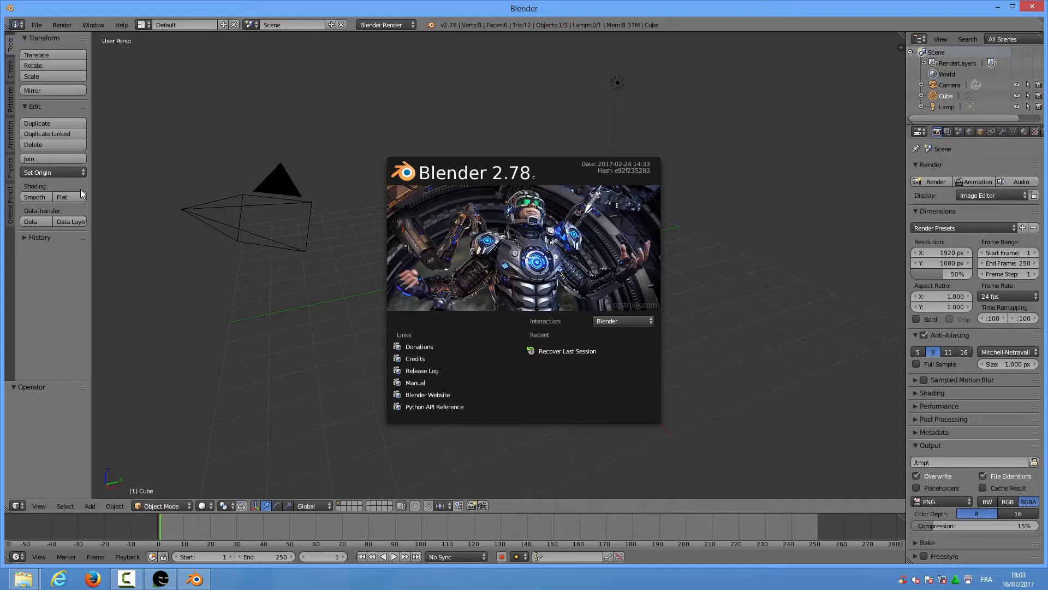
left_click(275, 133)
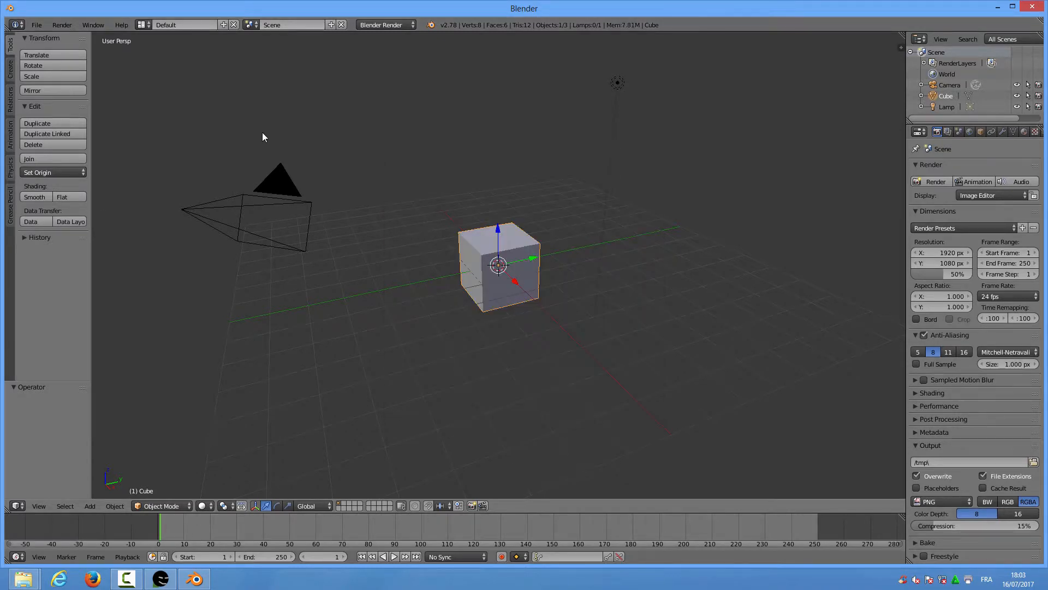
left_click(147, 24)
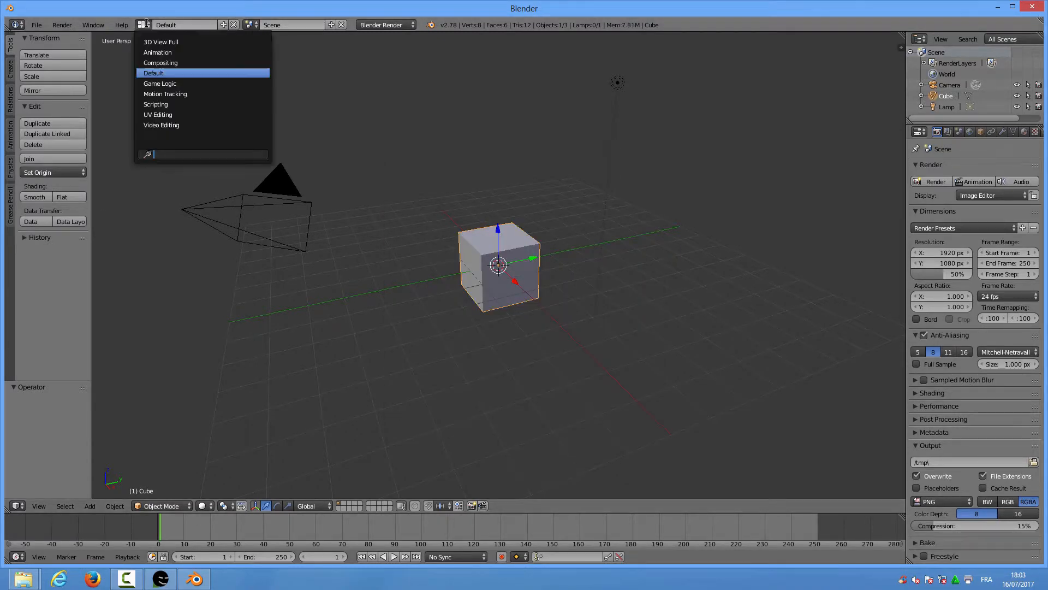
left_click(163, 125)
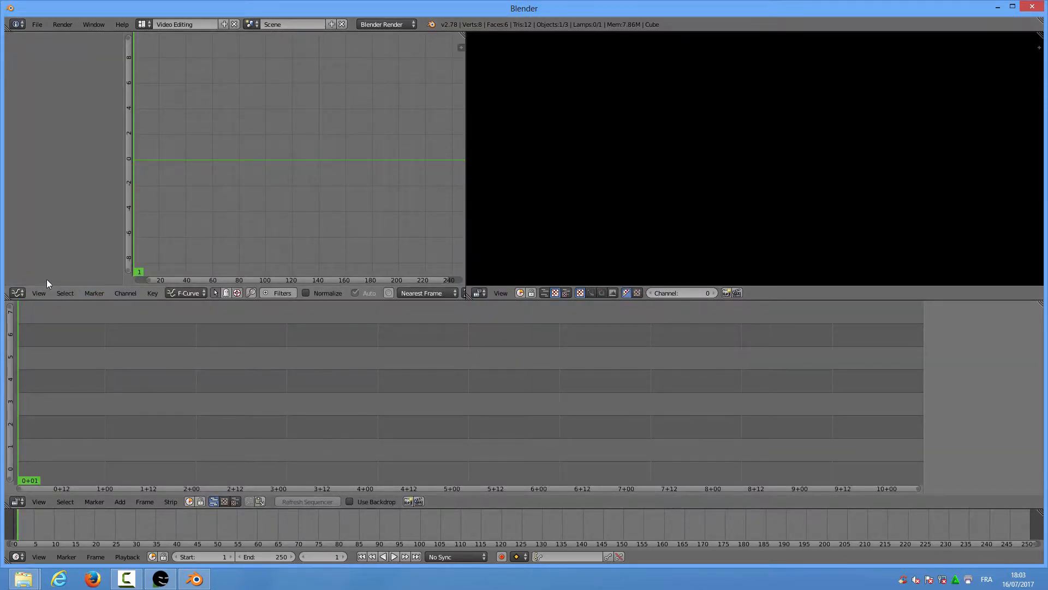
left_click(19, 293)
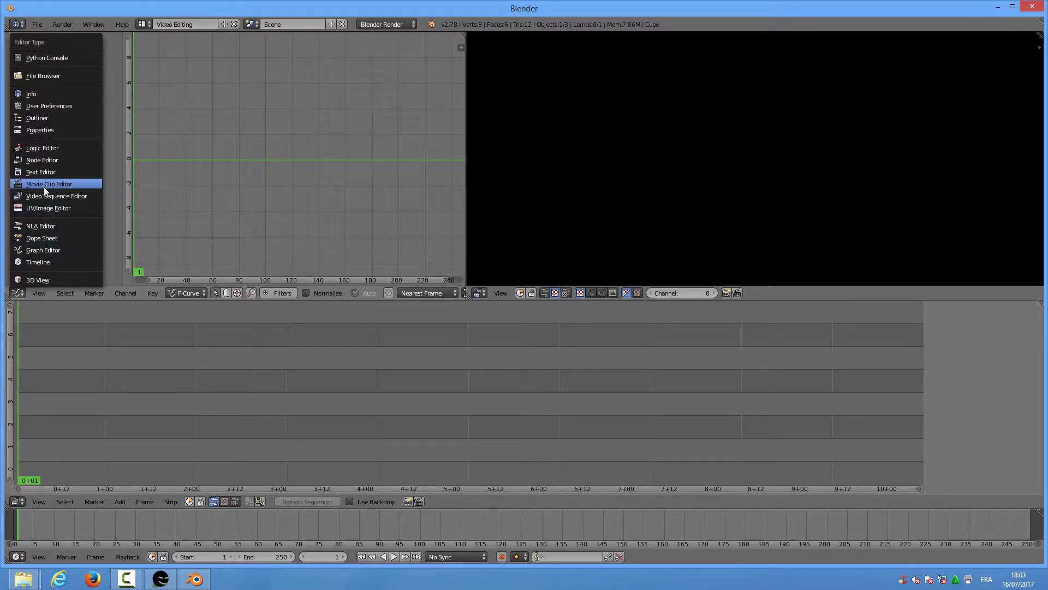
Turn the graph editor into Properties and set render output to Desktop > Azia stuff 2 > styk animation
left_click(48, 129)
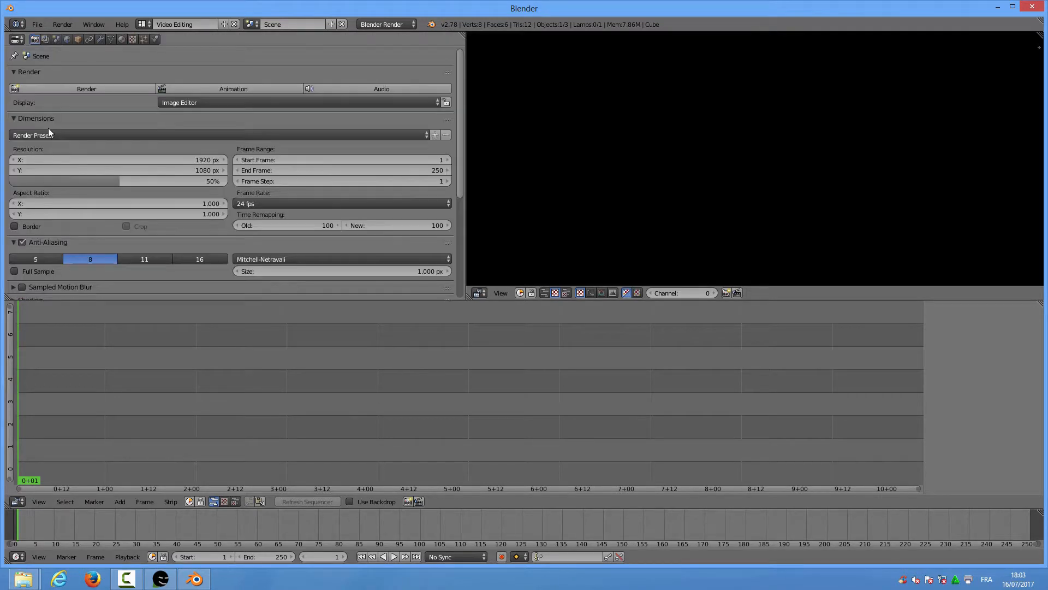
left_click_drag(462, 143, 458, 246)
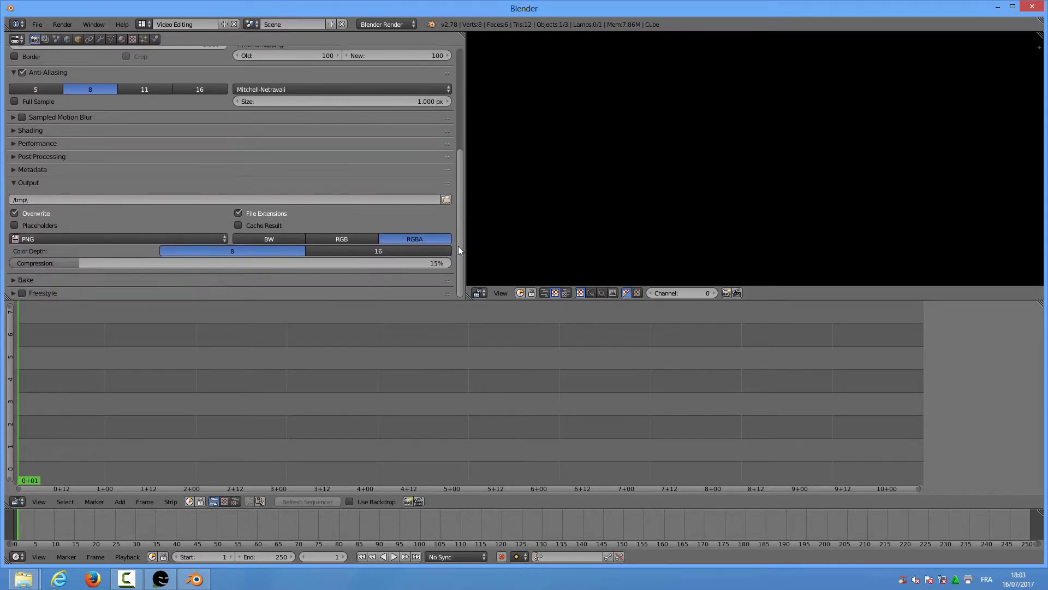
left_click(446, 200)
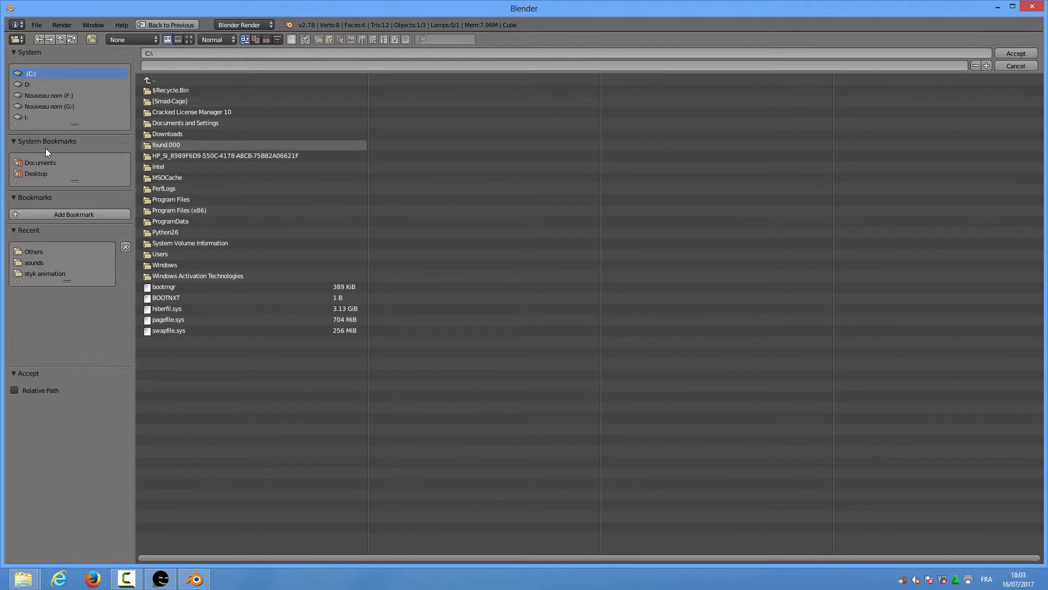
left_click(36, 174)
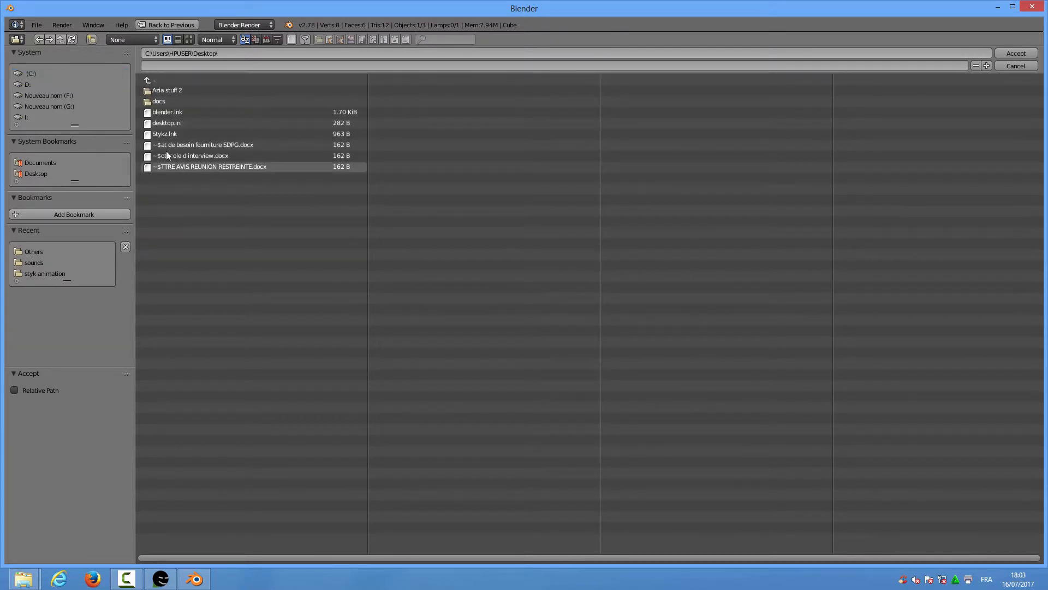
left_click(171, 90)
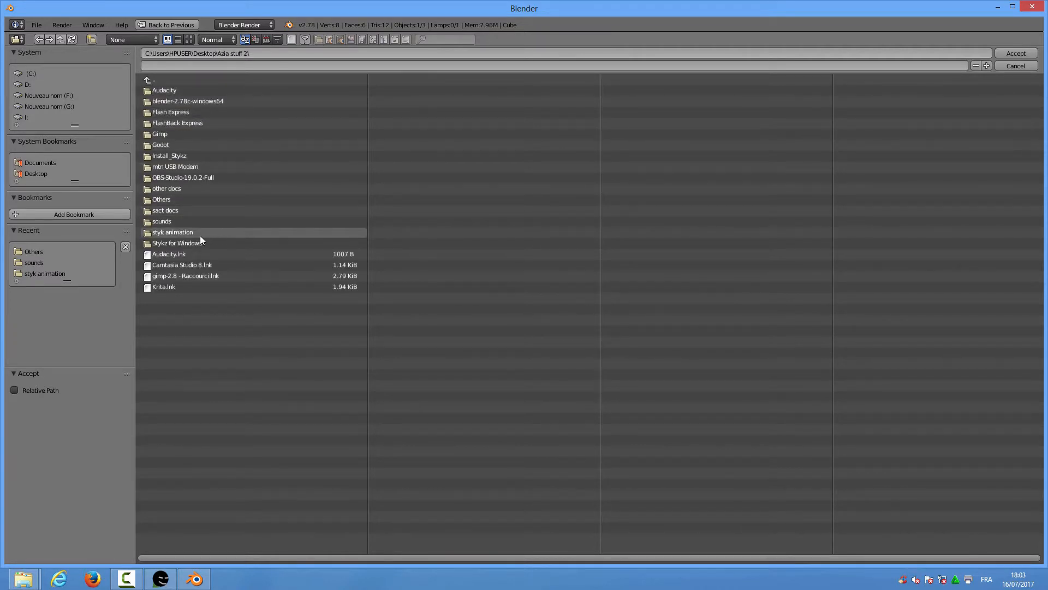
left_click(181, 233)
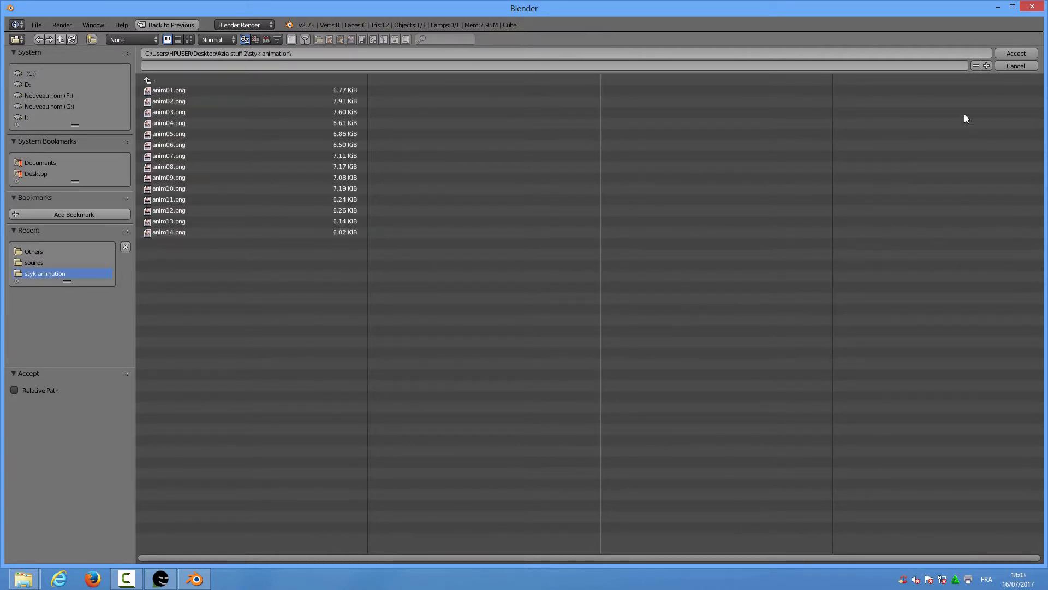
left_click(1007, 51)
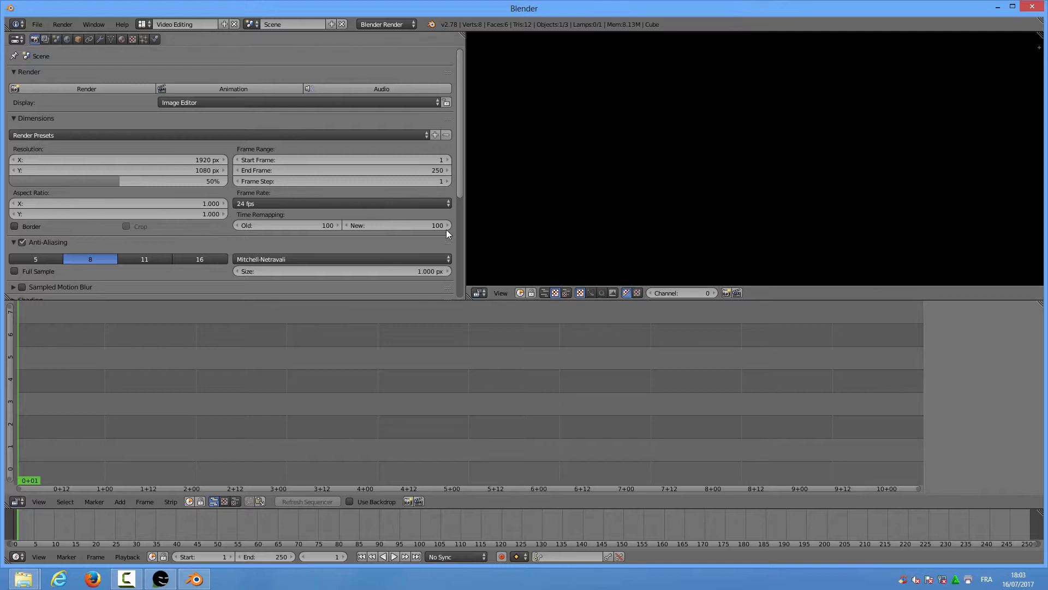
Switch the Frame Rate preset to Custom and enter 15 fps
left_click_drag(460, 176, 460, 198)
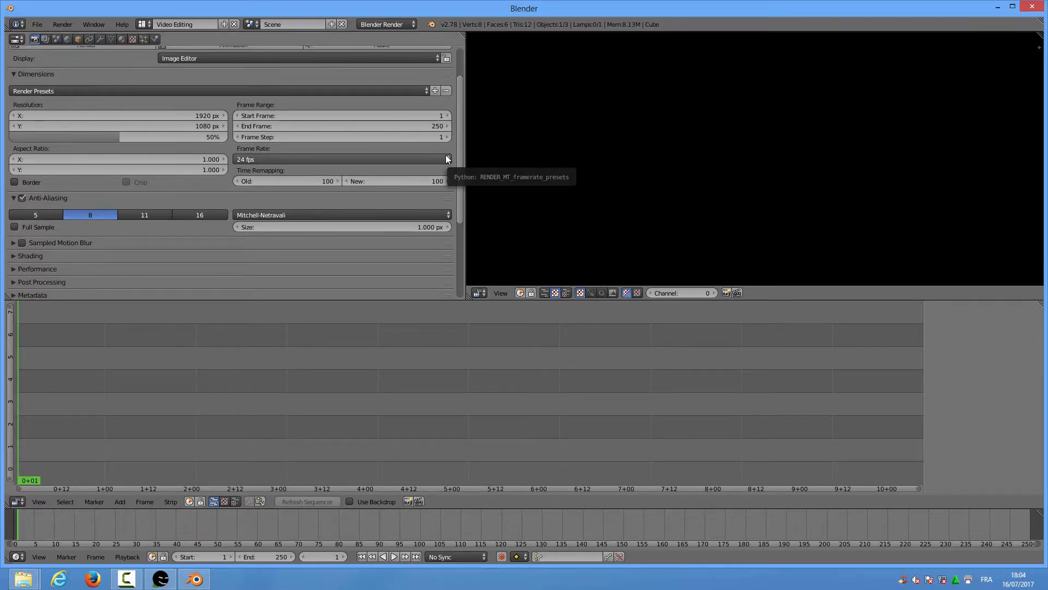
left_click(446, 158)
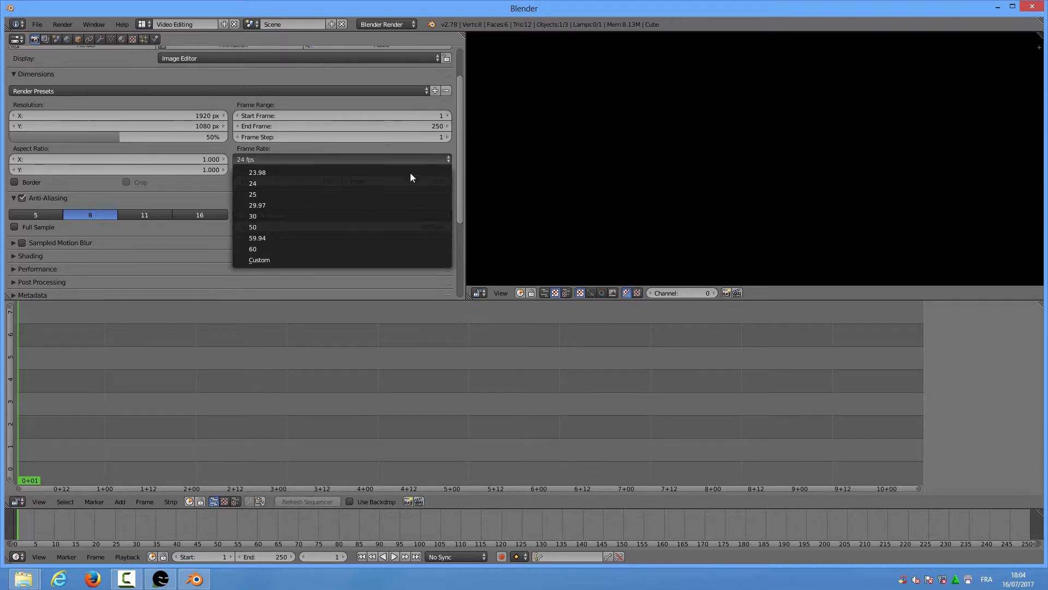
left_click(261, 260)
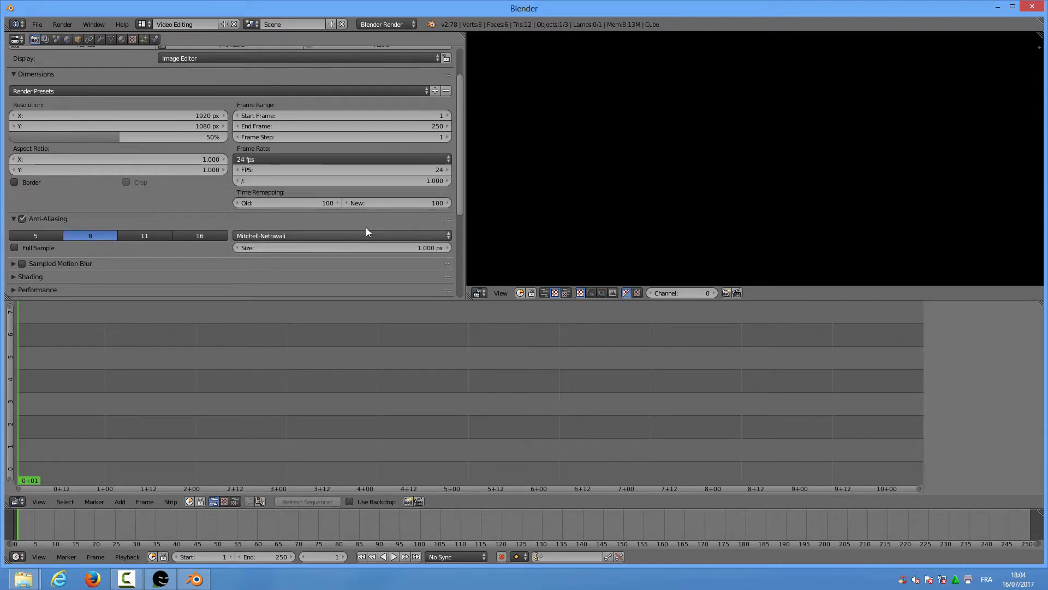
left_click(396, 169)
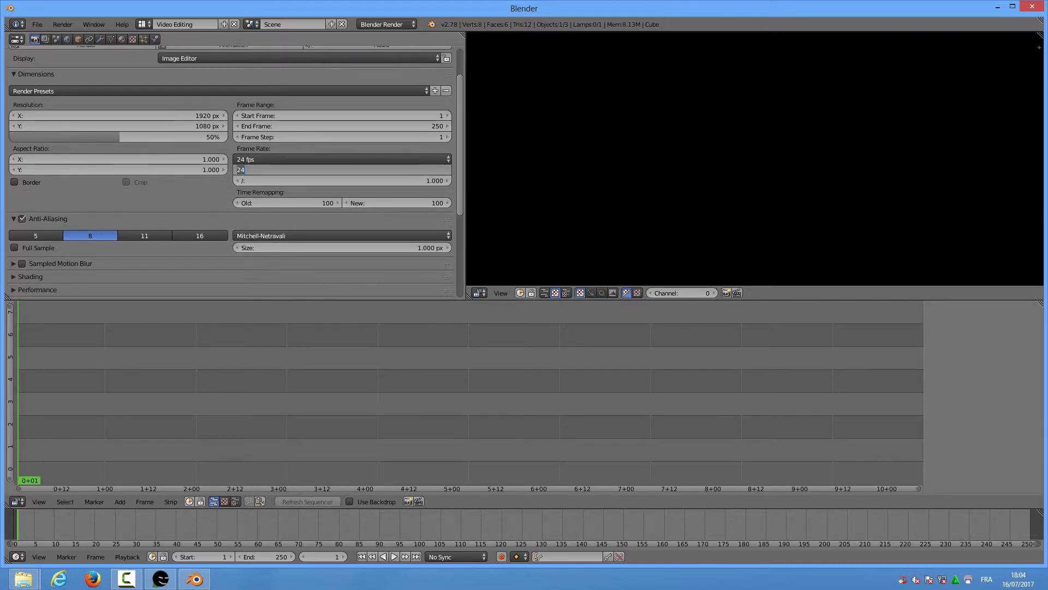
type("15")
key("Return")
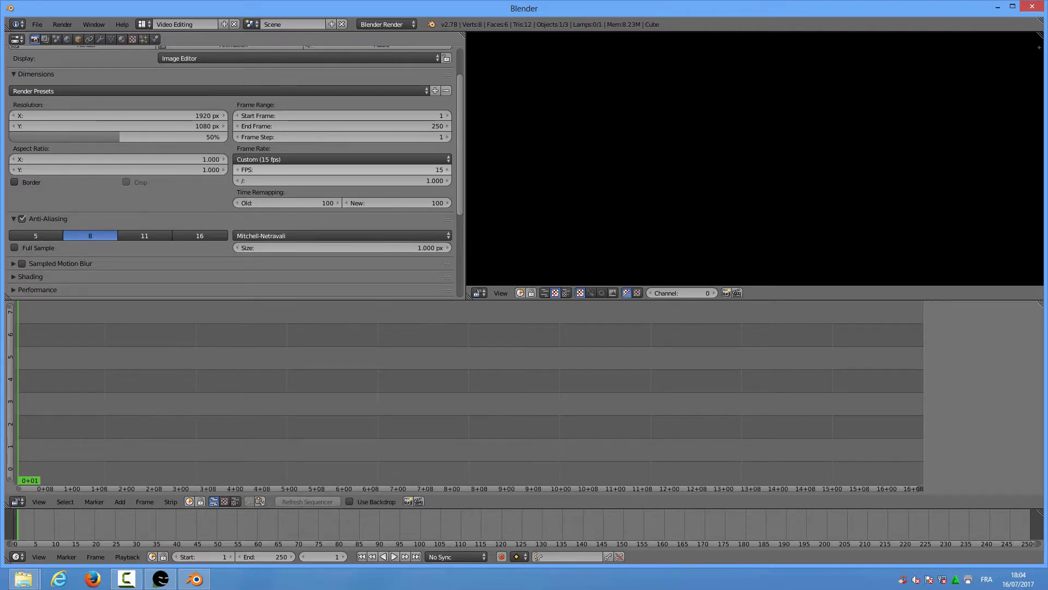
scroll(461, 158, "down", 1)
left_click_drag(461, 165, 468, 236)
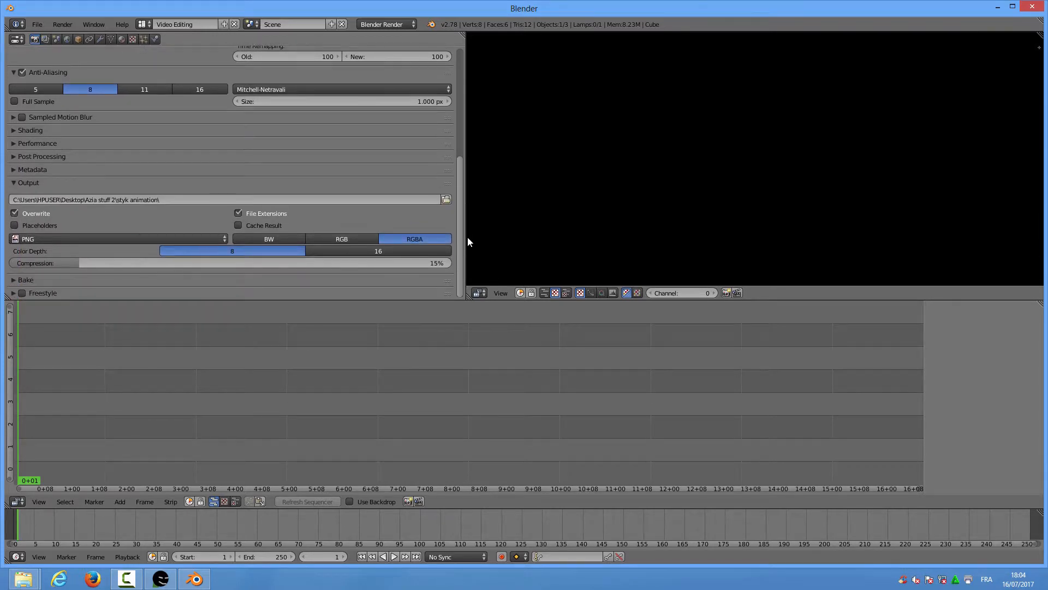
Set the output file format to H.264 with an MPEG-4 container
left_click(224, 240)
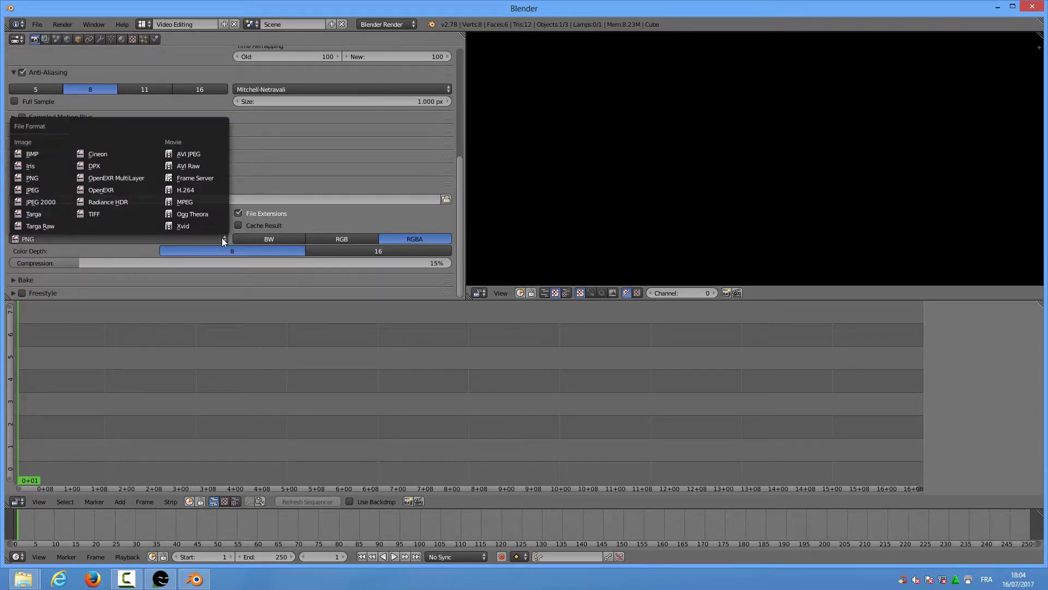
left_click(191, 190)
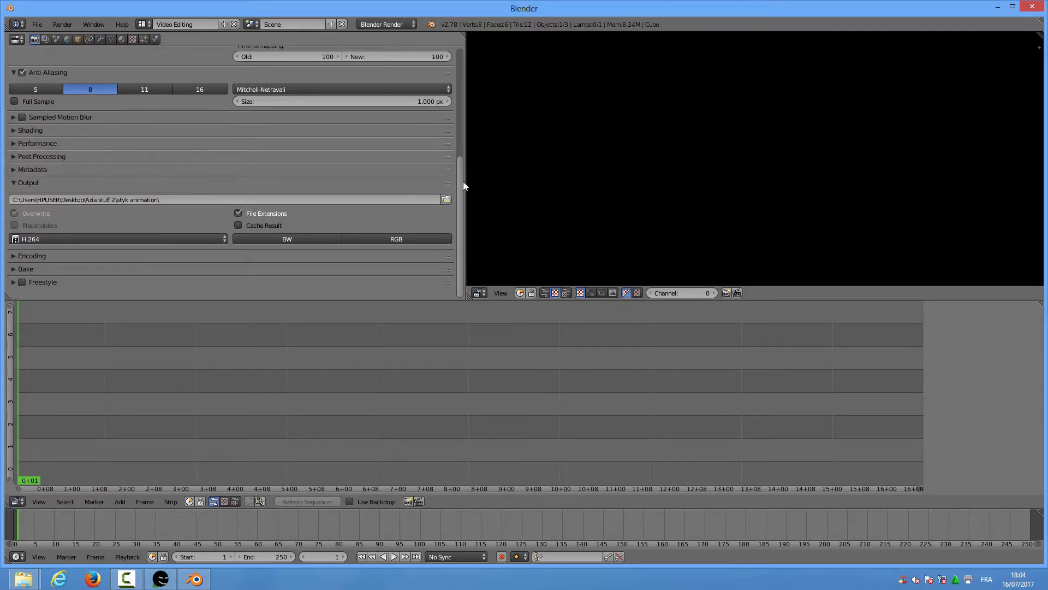
left_click(14, 254)
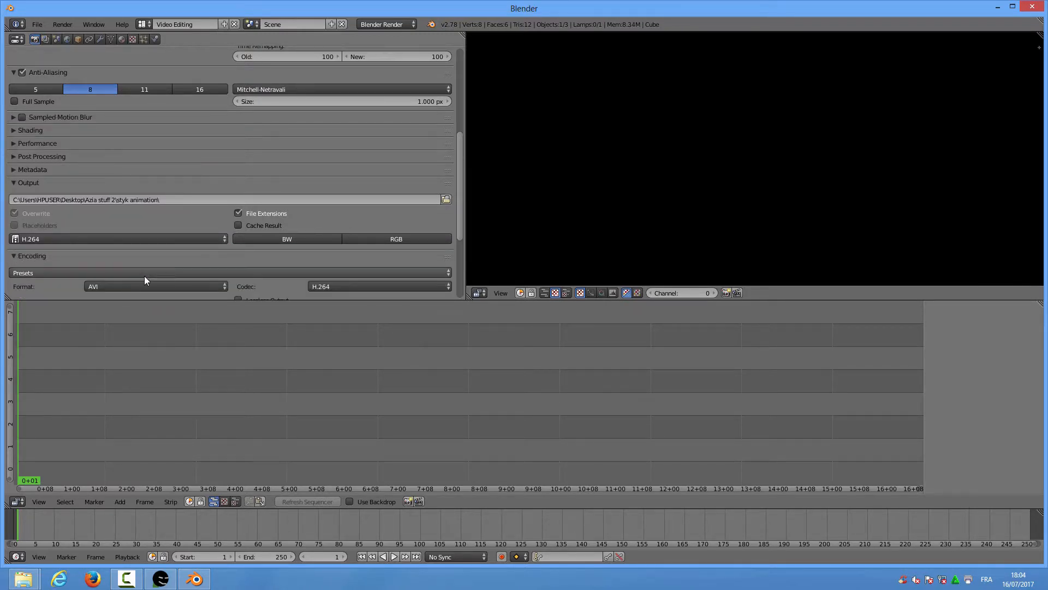
left_click(201, 286)
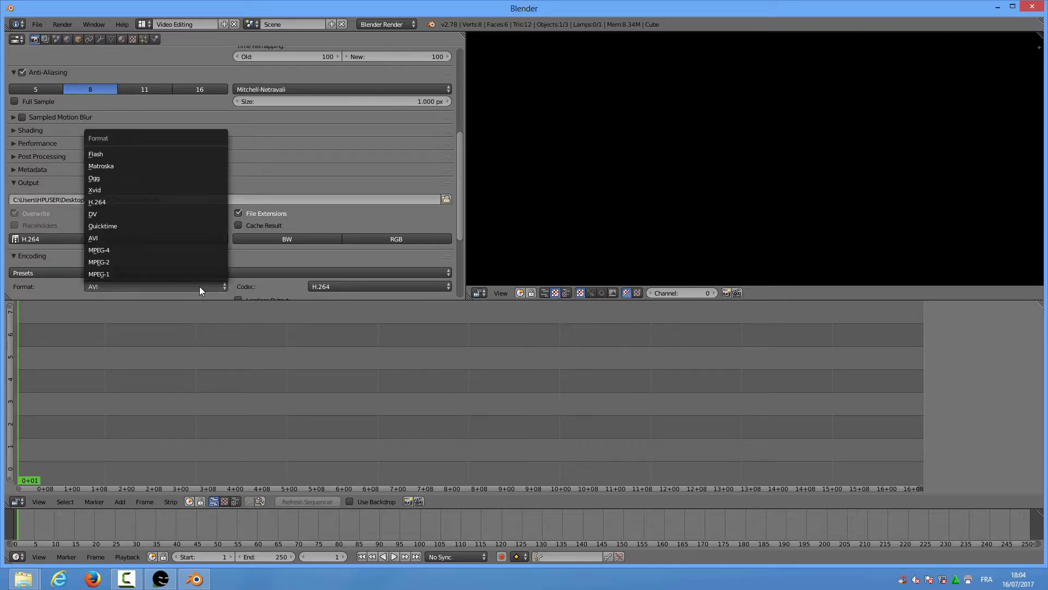
left_click(113, 254)
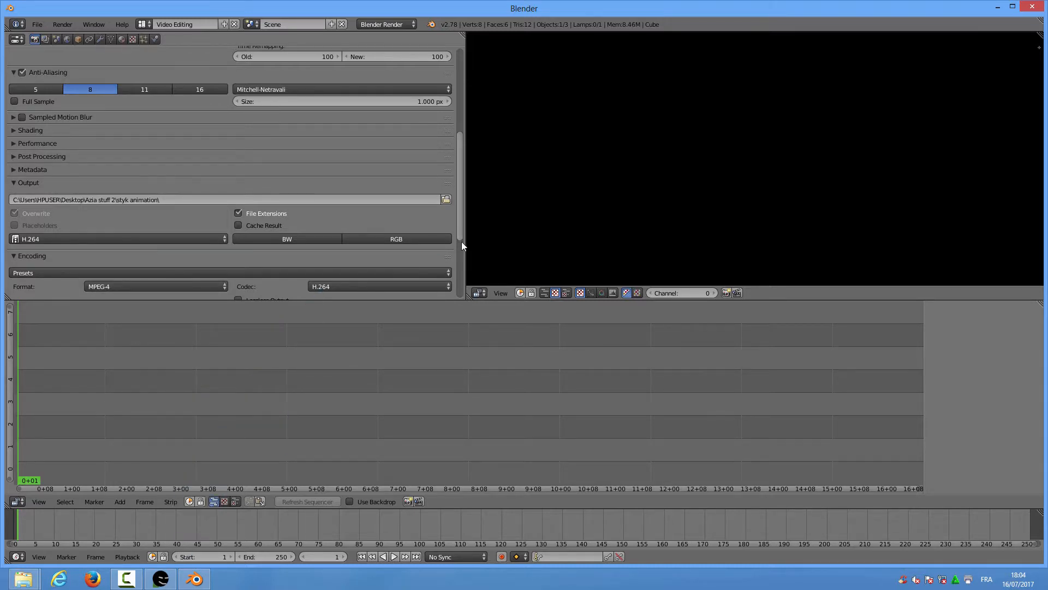
left_click_drag(461, 241, 462, 292)
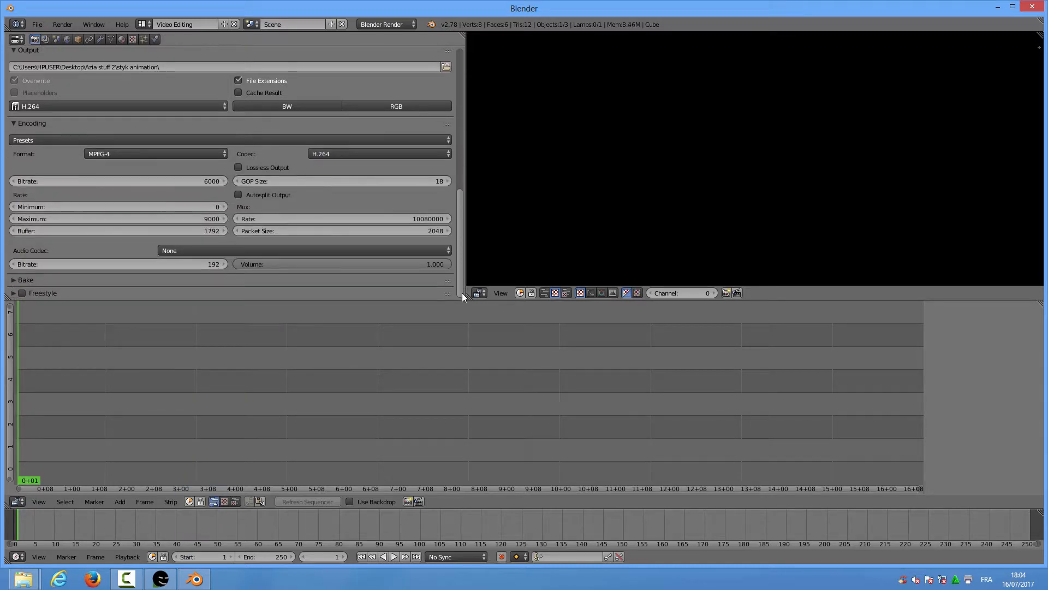
Choose AAC as the audio codec
left_click(234, 250)
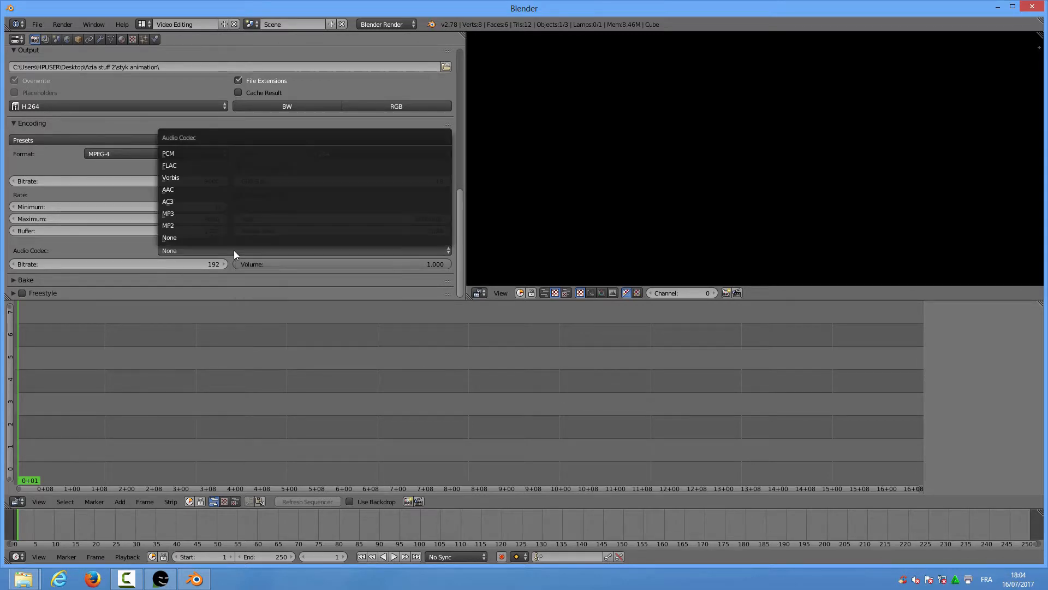
left_click(179, 189)
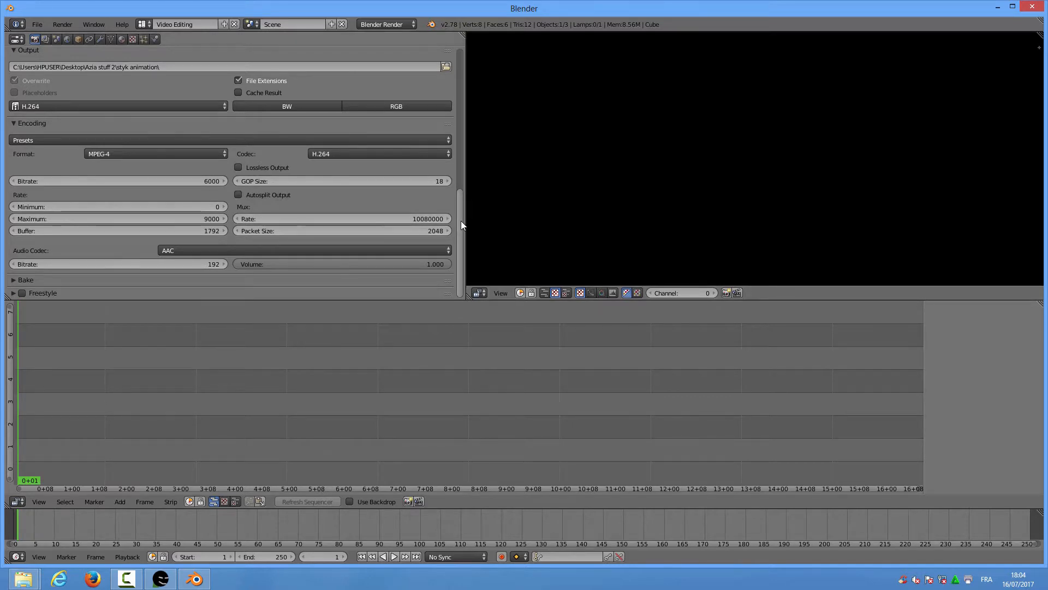
left_click_drag(460, 220, 461, 244)
Add a Text effect strip on channel 1 covering frames 1–25
left_click(118, 500)
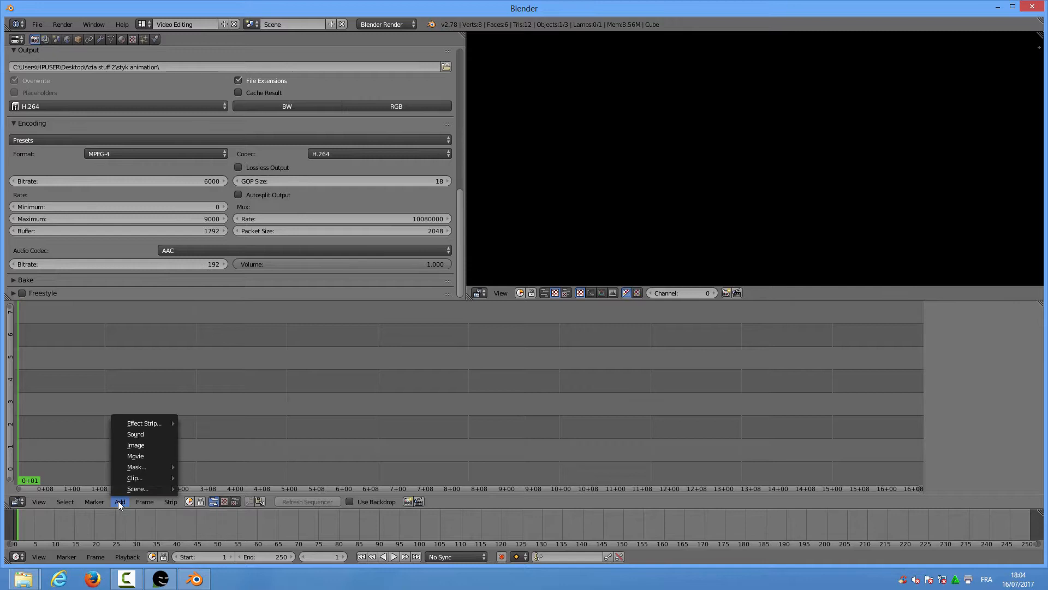
mouse_move(143, 423)
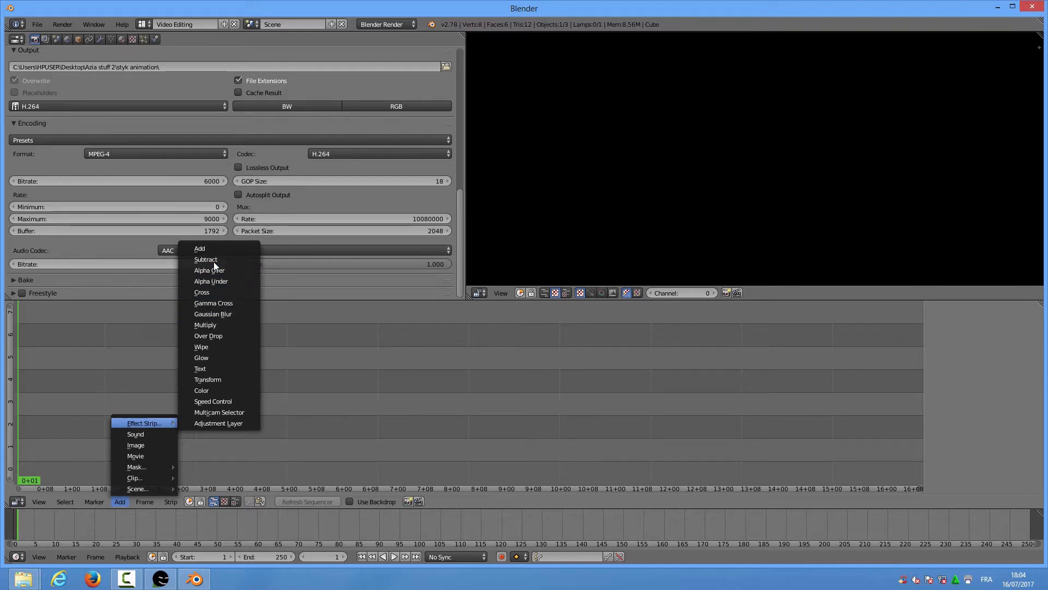
left_click(207, 367)
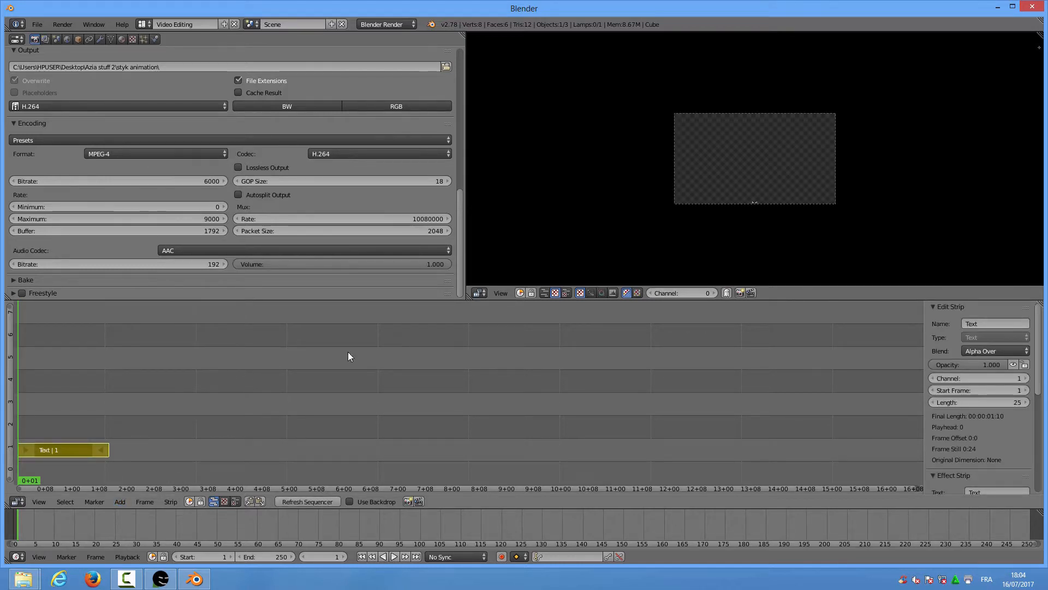
left_click_drag(1040, 337, 1046, 400)
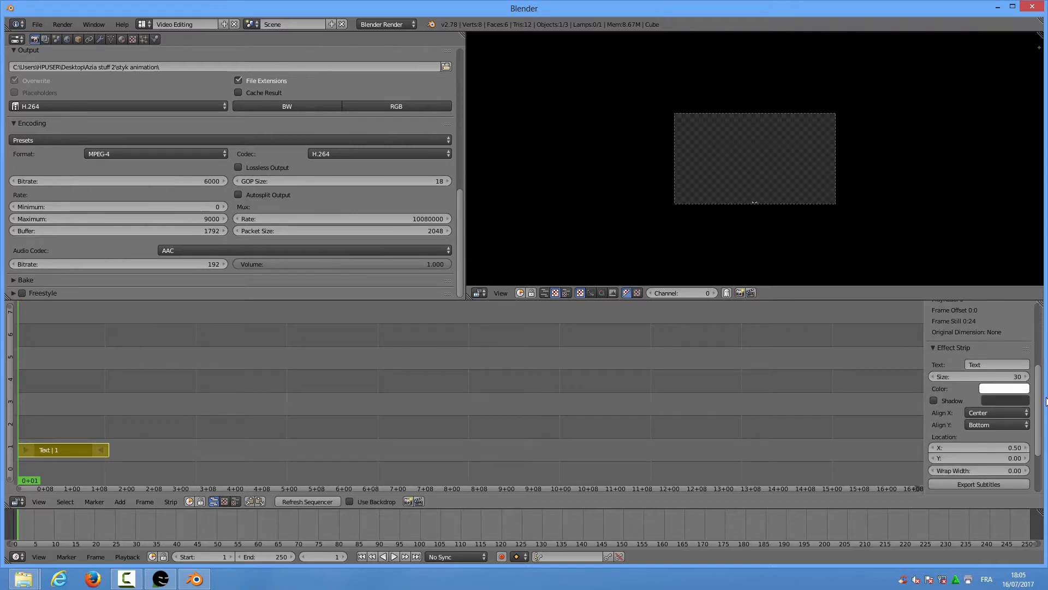
Enter 'Azia Comics Studios' as the text strip's text
left_click(983, 364)
type("Azia Comics Studios")
key("Return")
Set the text size to 100 and Location Y to 0.60
left_click(973, 376)
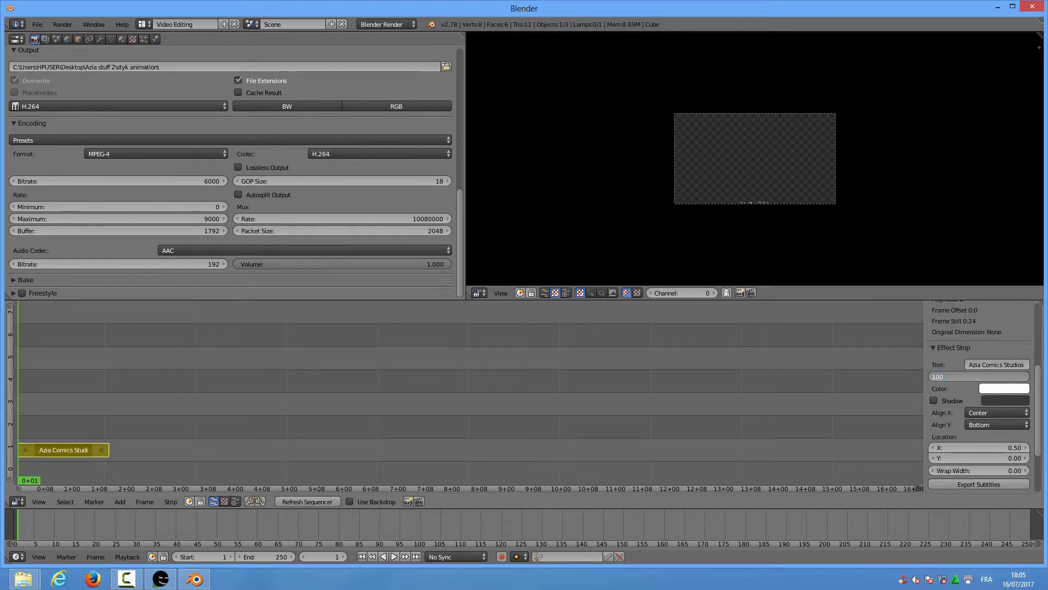
key("Return")
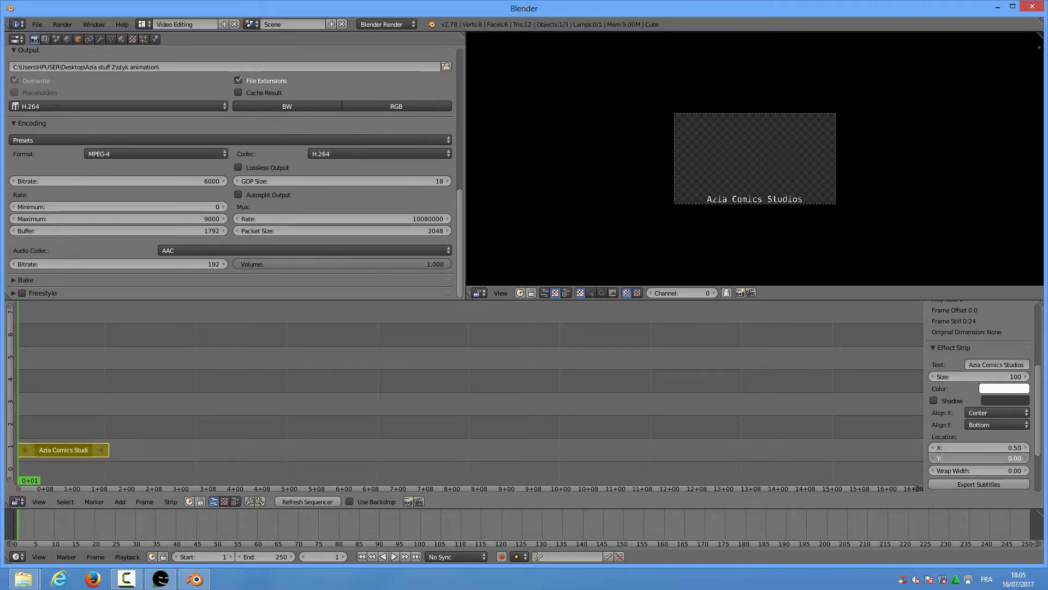
left_click(947, 460)
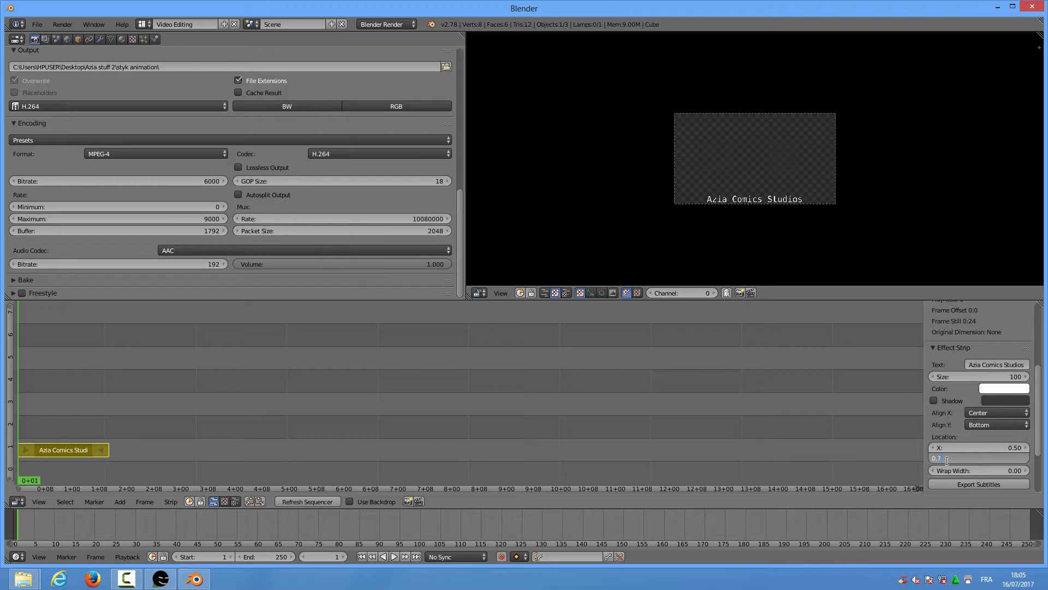
key("Return")
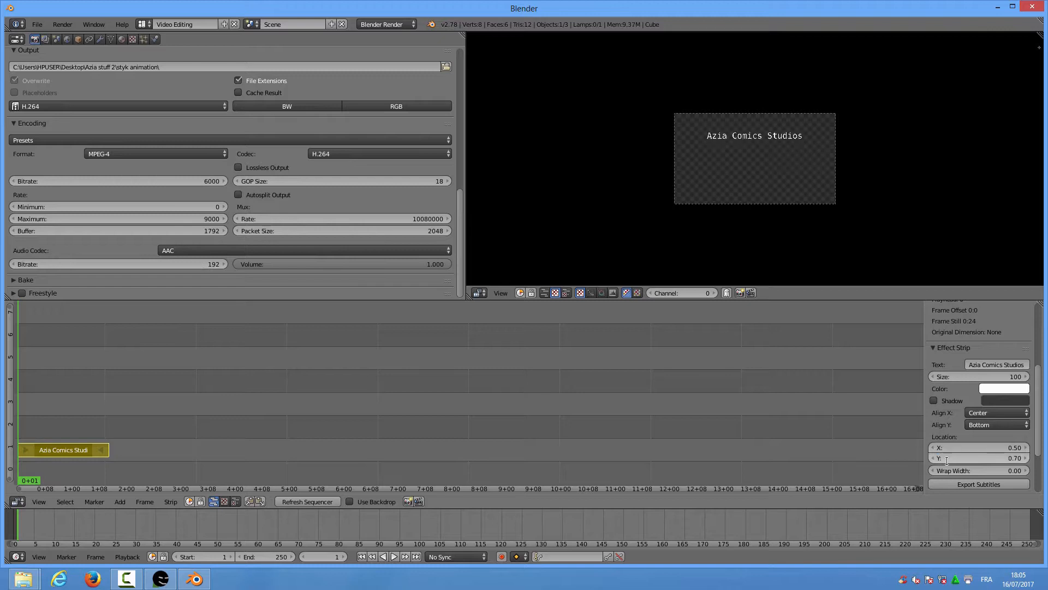
left_click(955, 459)
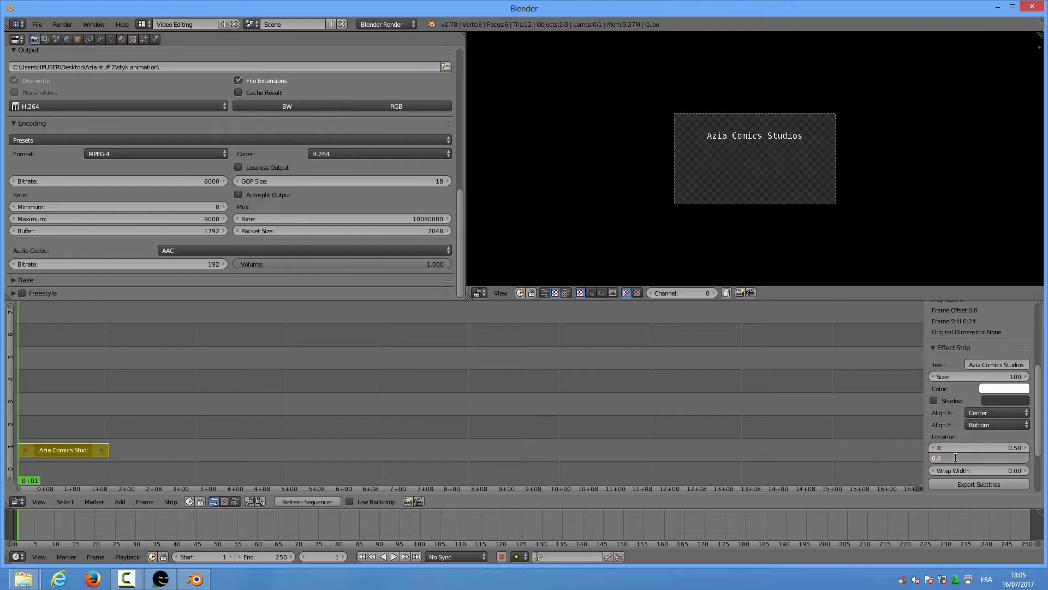
key("Return")
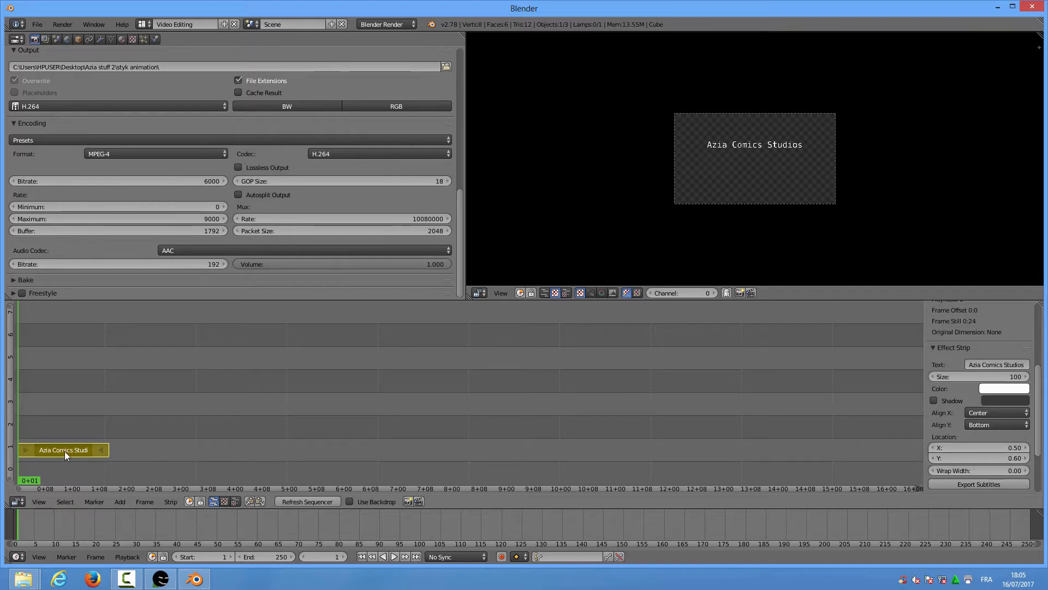
Duplicate the title strip and place the copy right after the first one
key("shift+d")
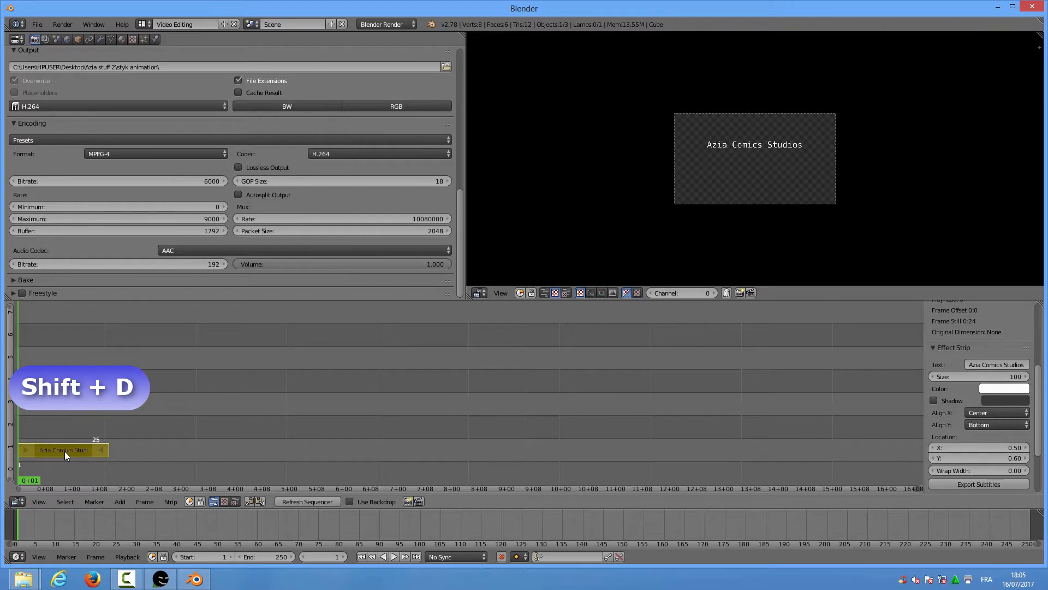
key("shift+d")
left_click(64, 451)
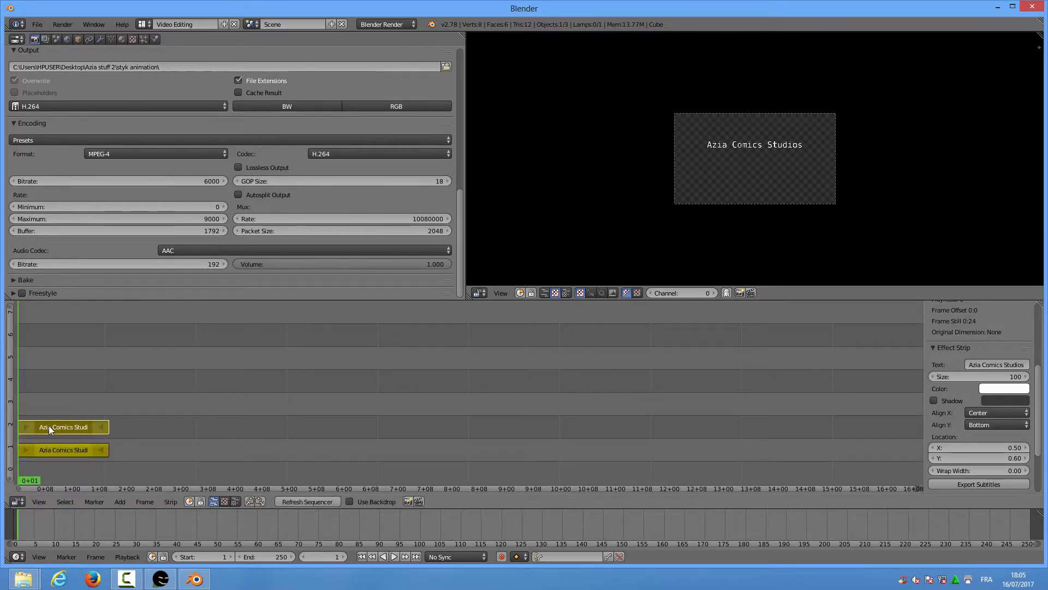
key("g")
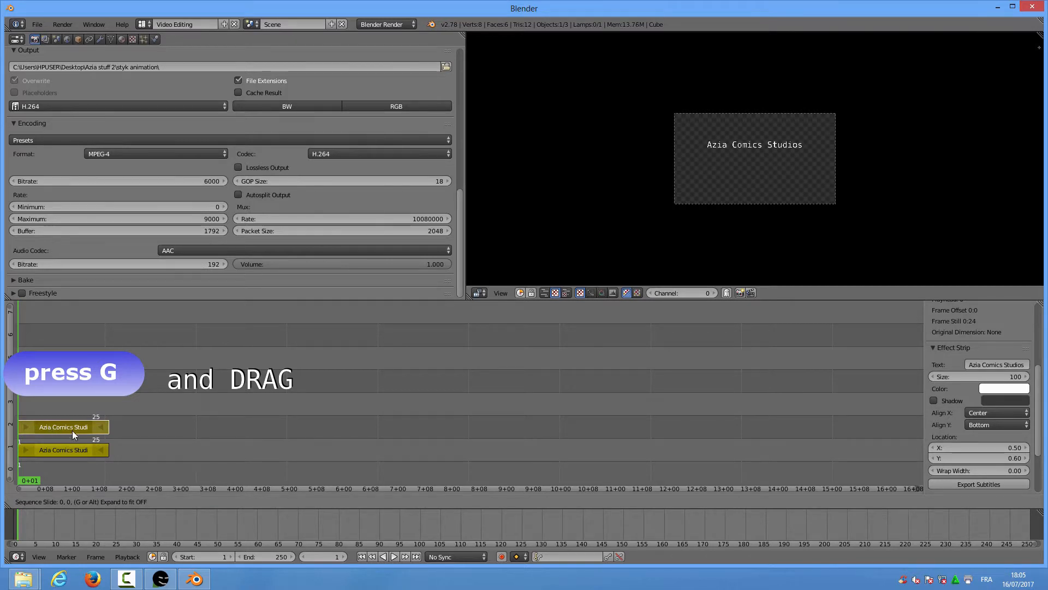
left_click(132, 448)
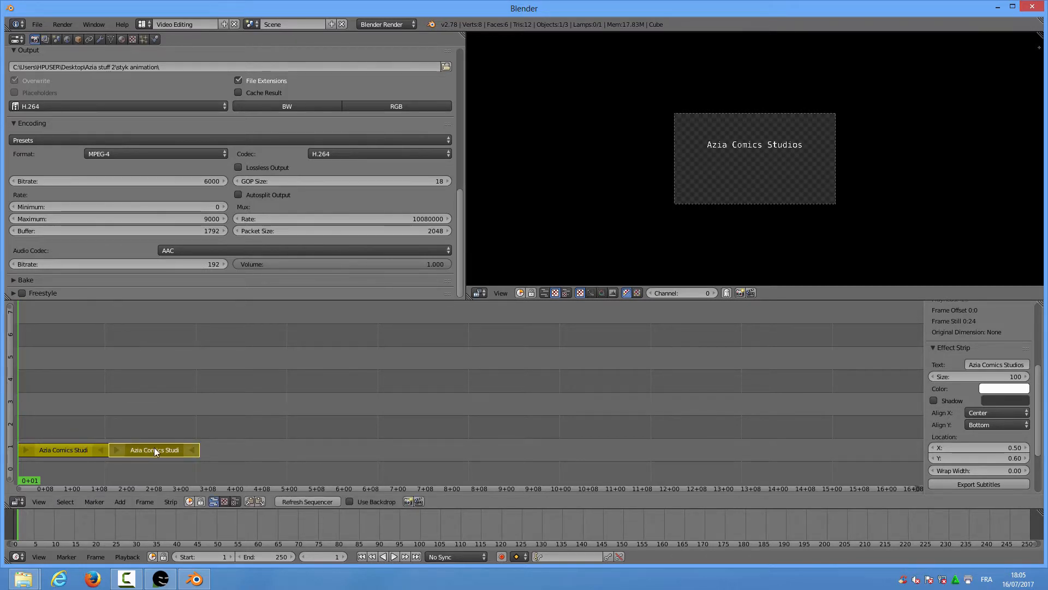
Duplicate again and place the third title strip after frame 50 on channel 1
key("shift+d")
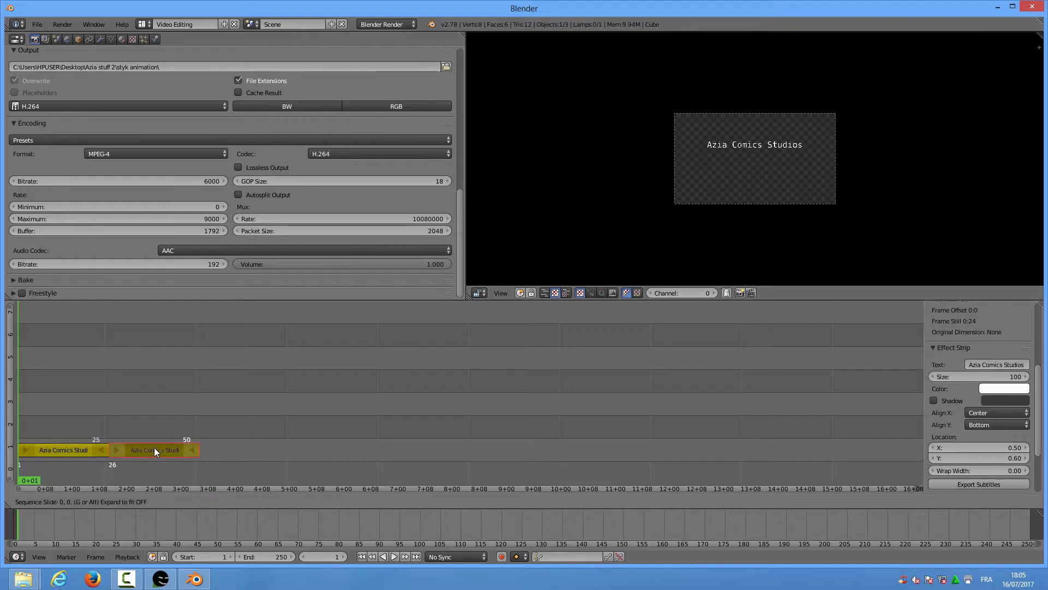
left_click(155, 448)
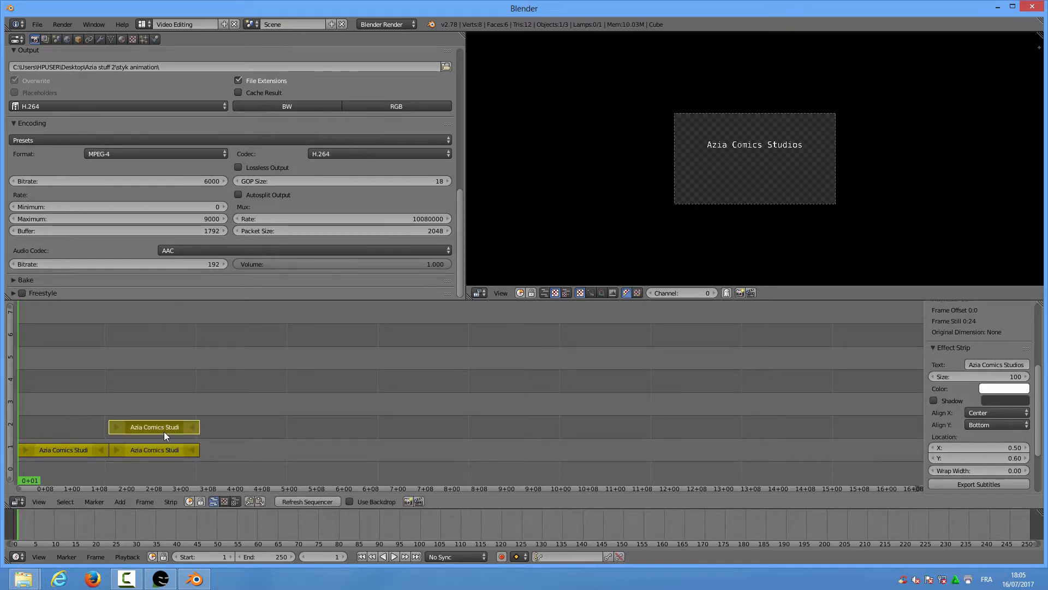
key("g")
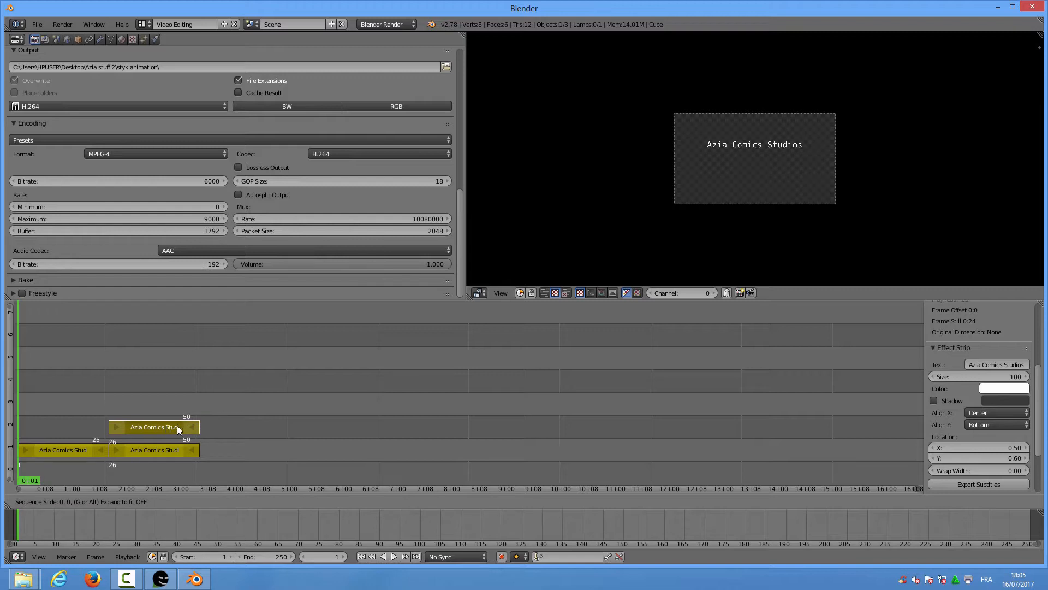
left_click(253, 452)
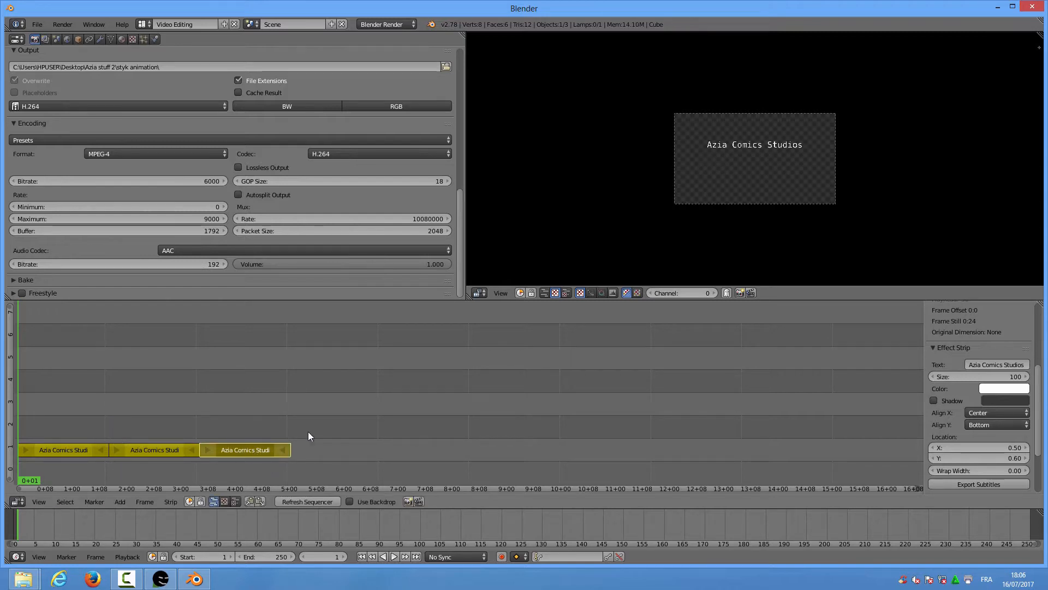
Change the middle title strip's text to 'presents'
left_click(64, 426)
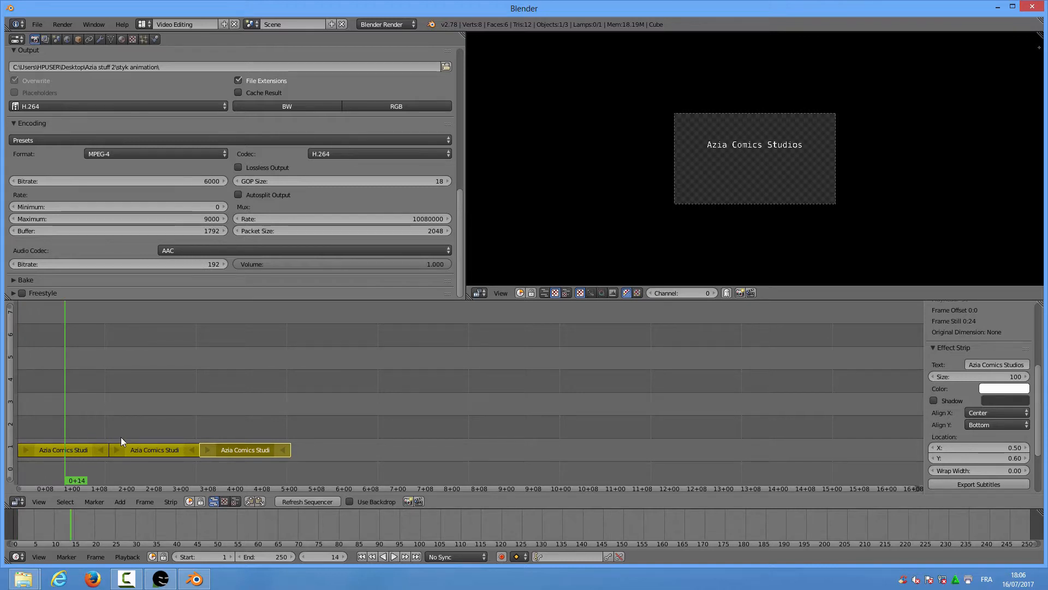
right_click(135, 450)
left_click(137, 423)
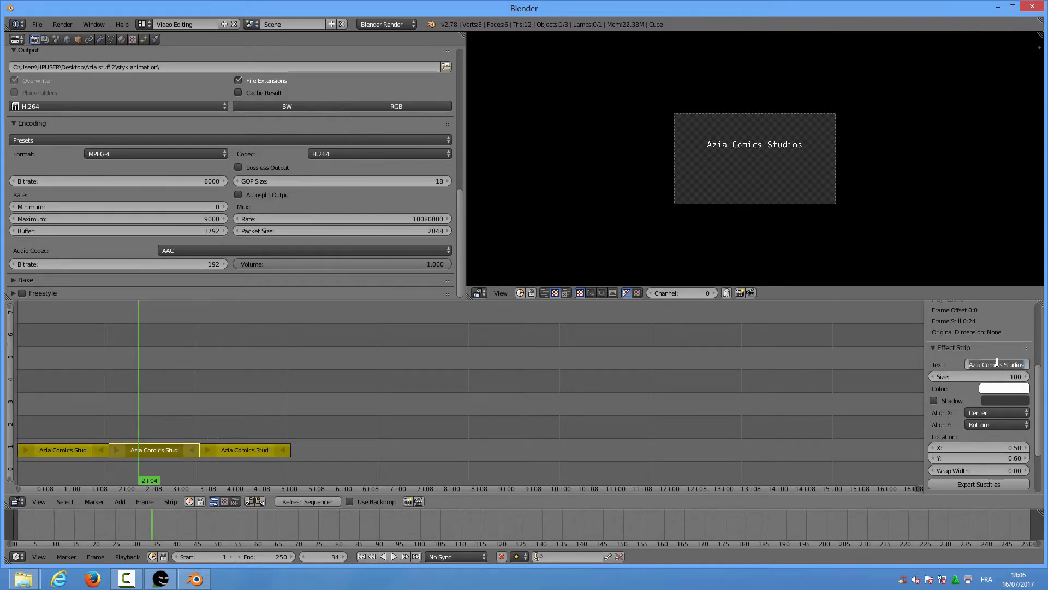
type("presents")
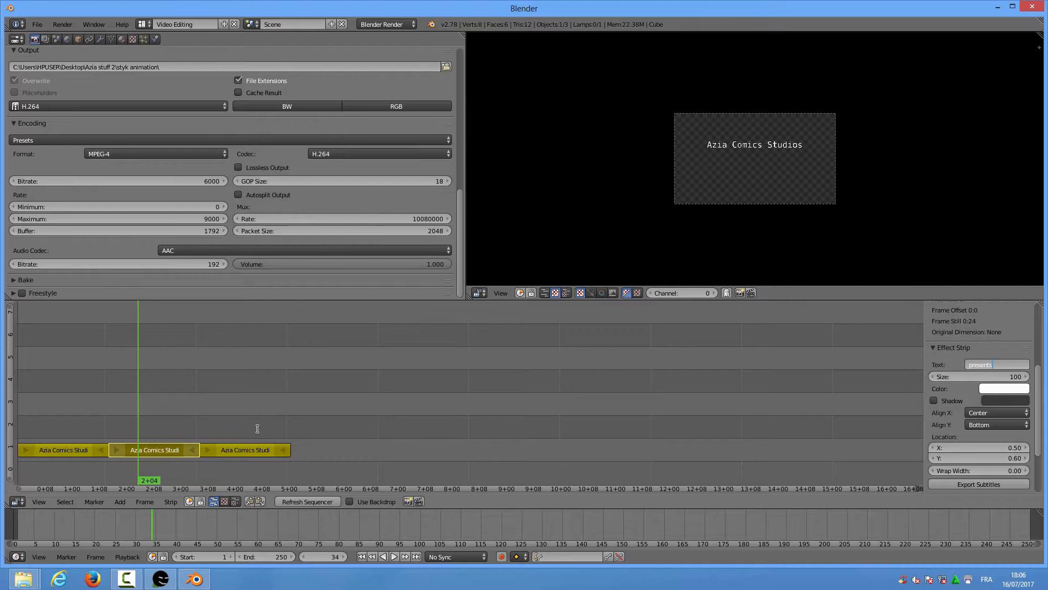
left_click(240, 428)
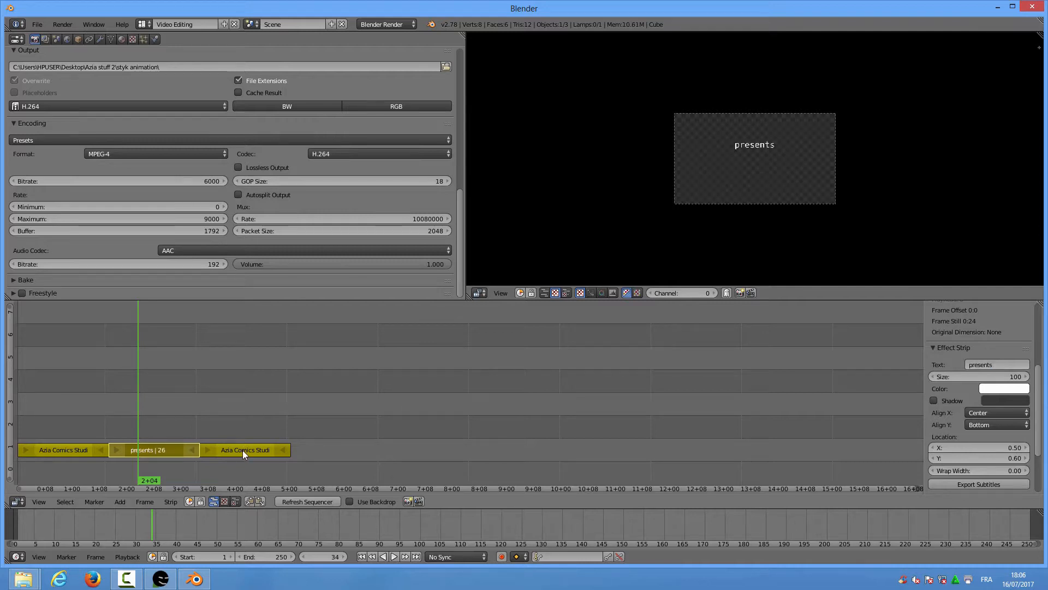
Change the third title strip's text to 'Kungfu Sticks'
left_click(242, 450)
right_click(243, 449)
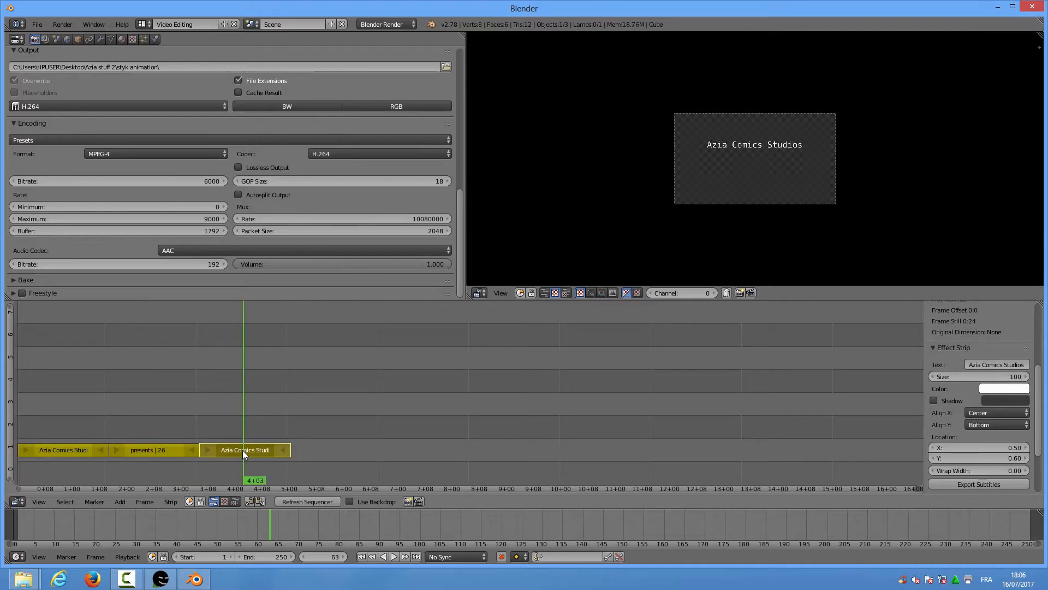
left_click(984, 363)
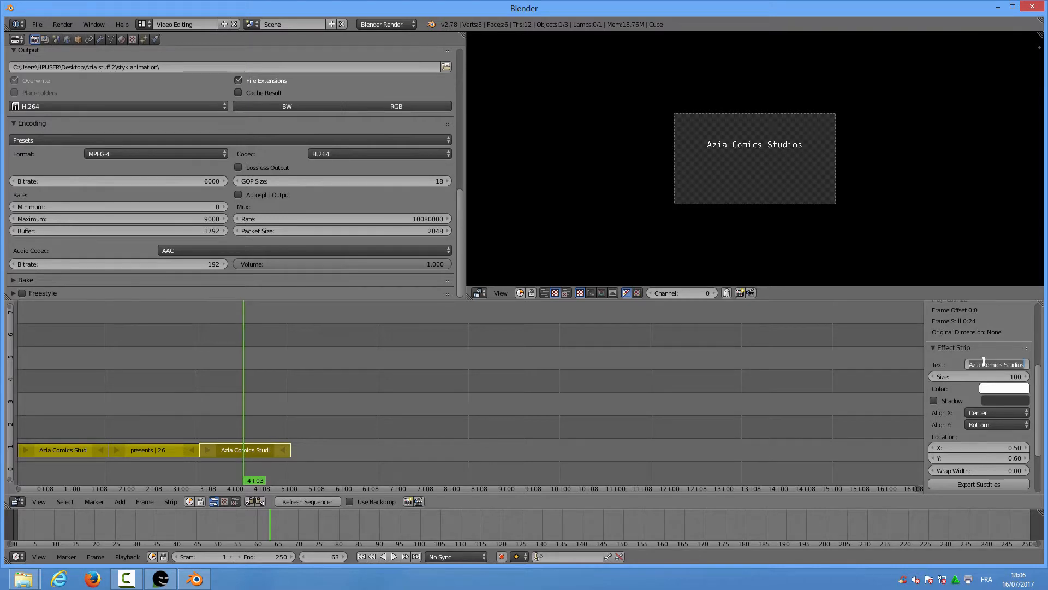
type("Kung")
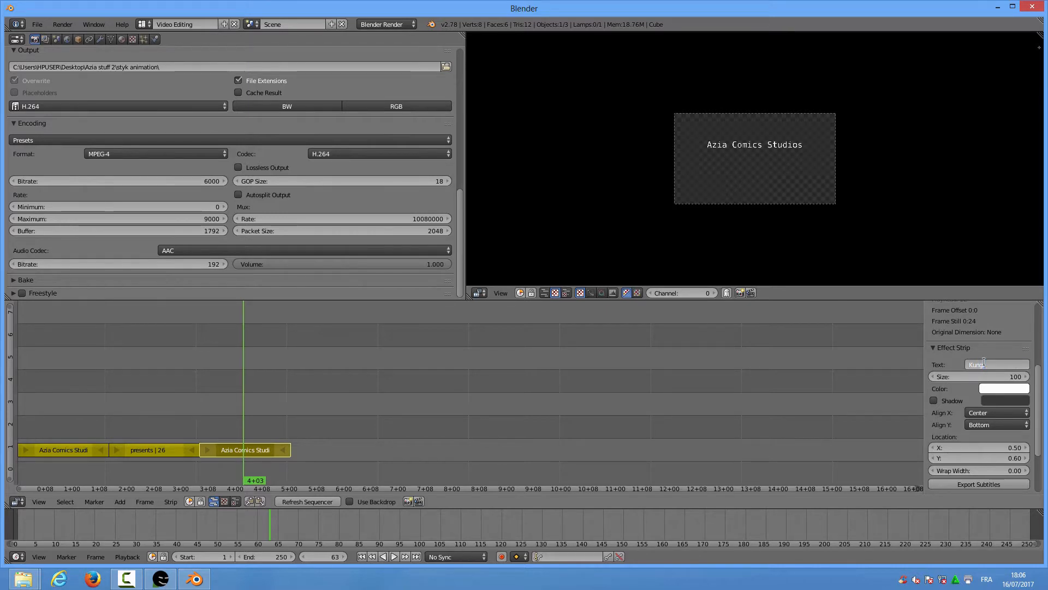
type(" Fu Sticks")
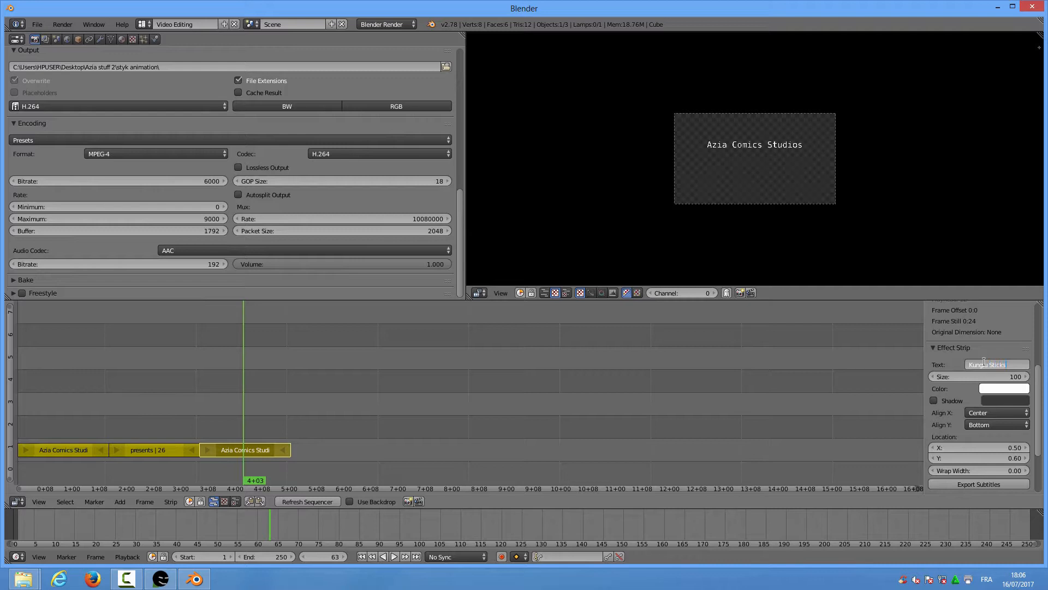
key("Return")
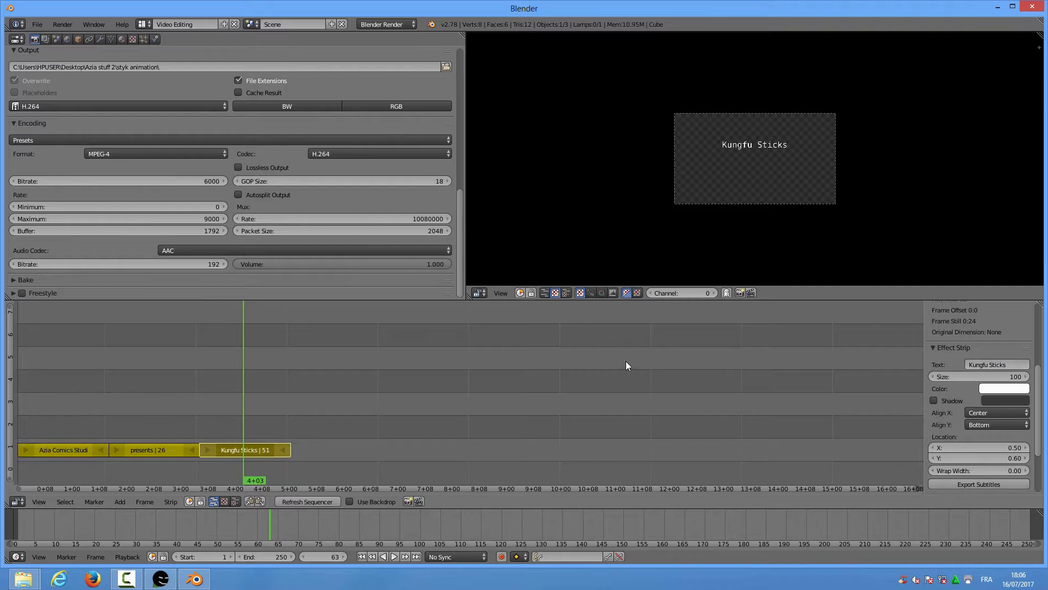
Preview the three title cards at frames 15, 41 and 66, then past the titles
left_click(70, 419)
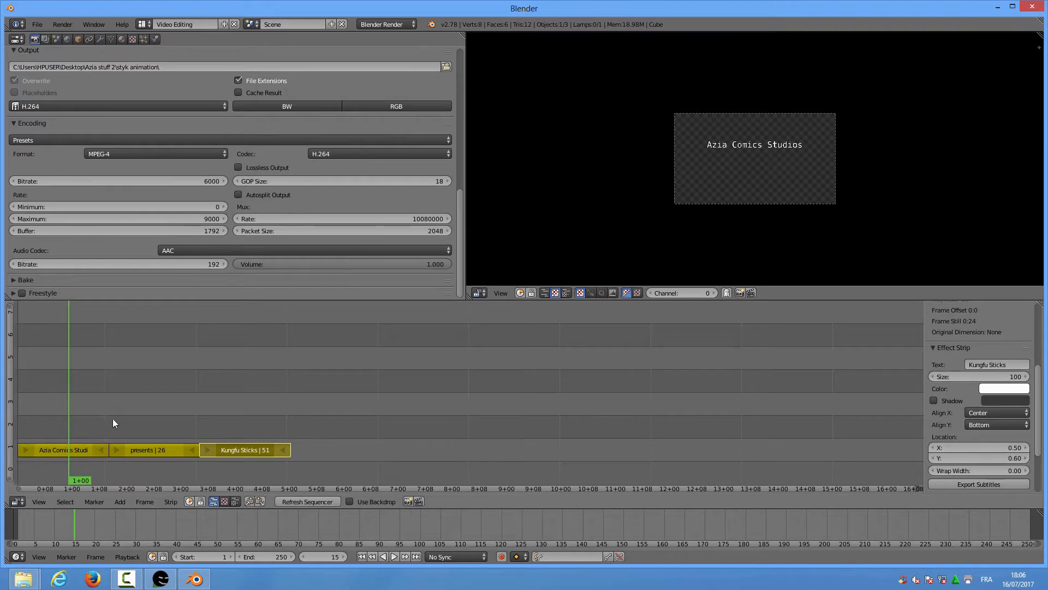
left_click(162, 409)
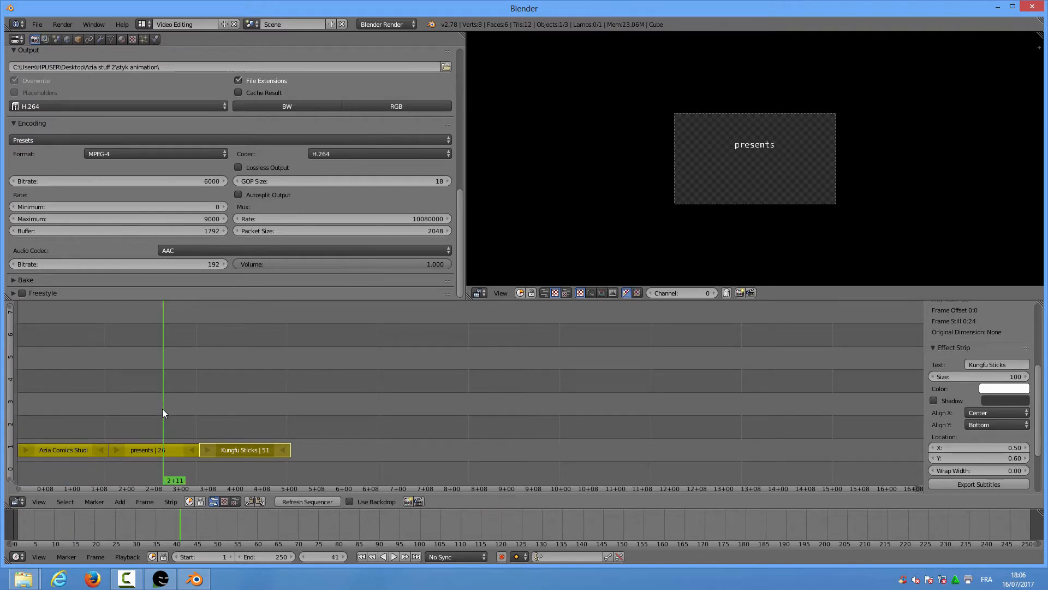
left_click(253, 409)
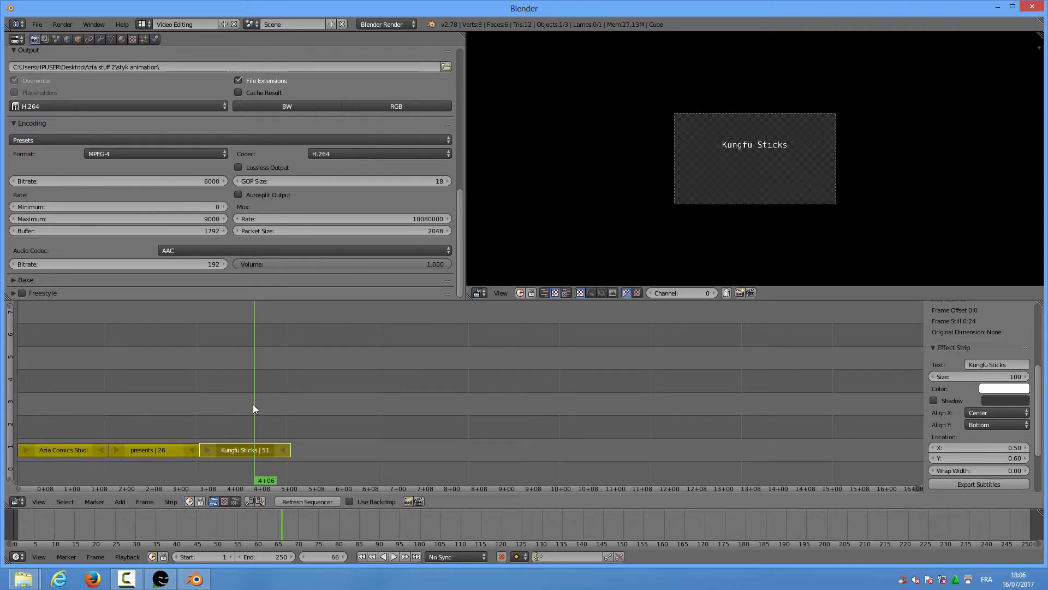
left_click(290, 413)
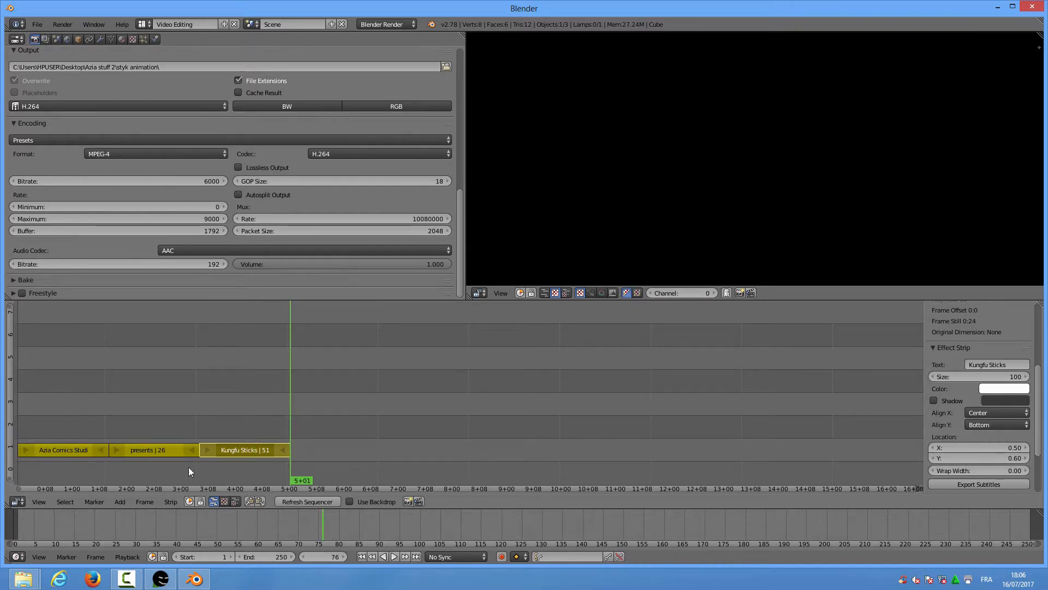
Add an image strip and browse to Desktop\Azia stuff 2\styk animation
left_click(120, 503)
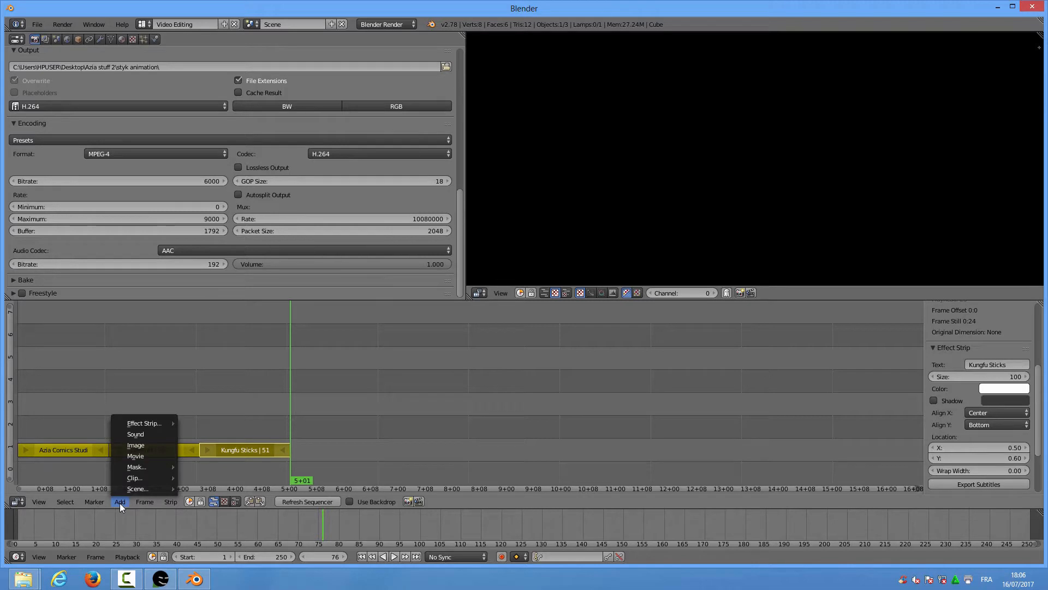
left_click(134, 444)
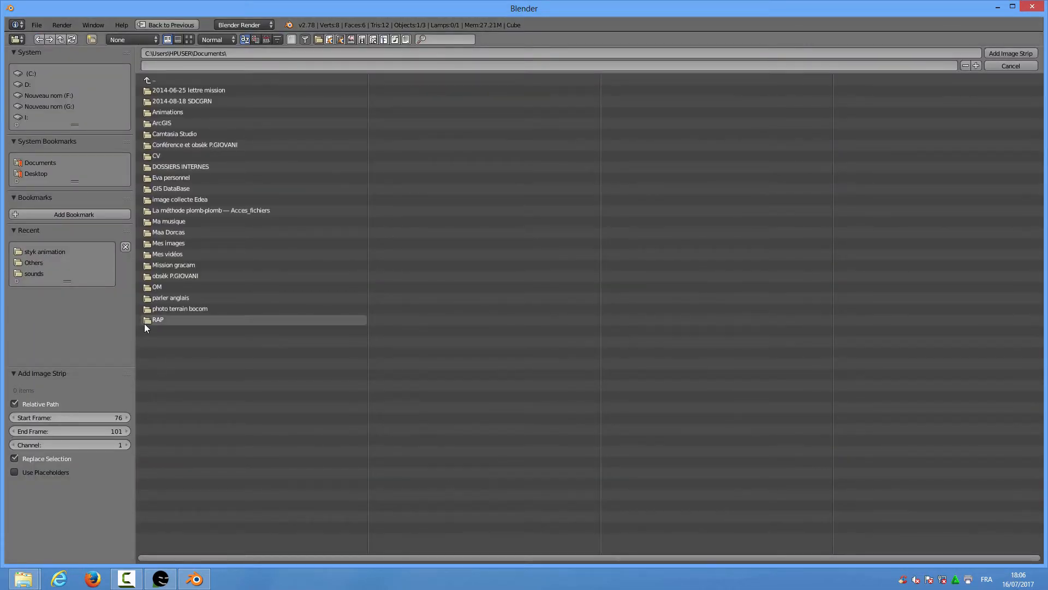
left_click(41, 174)
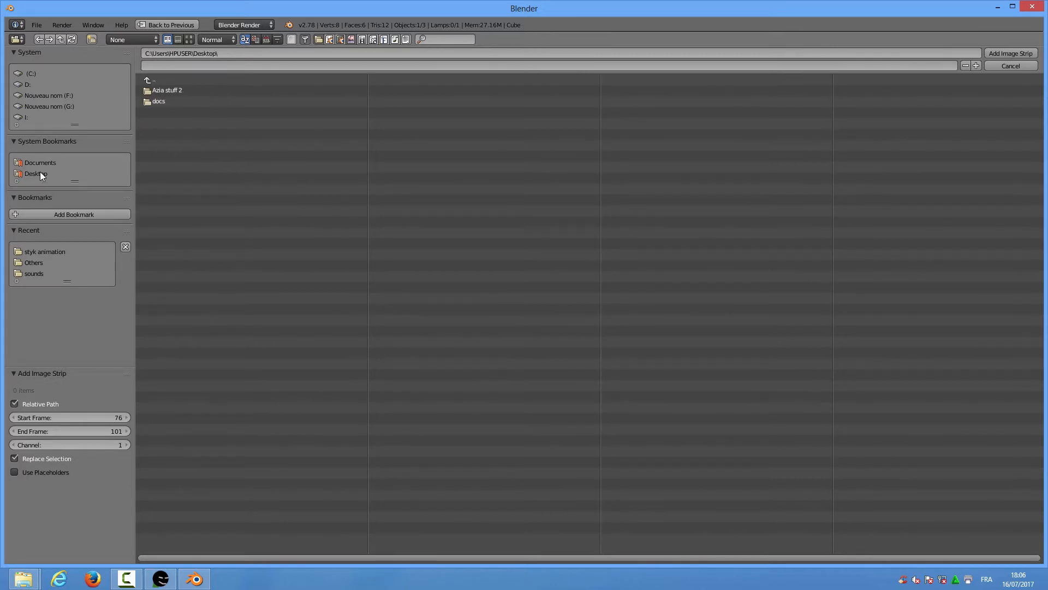
left_click(159, 88)
left_click(187, 232)
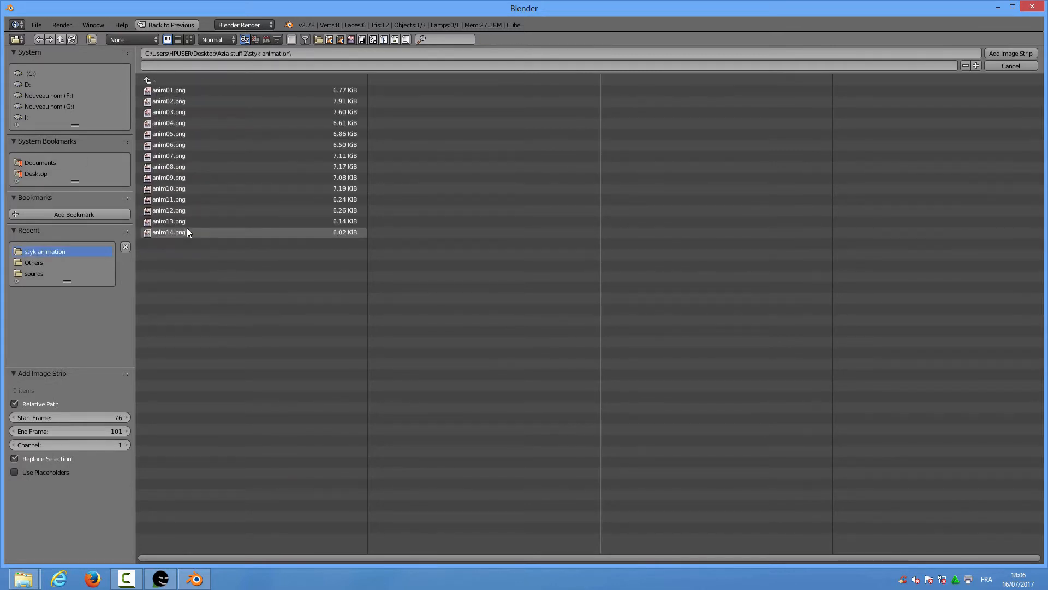
Select anim01.png through anim14.png and add them as an image strip
left_click(178, 92)
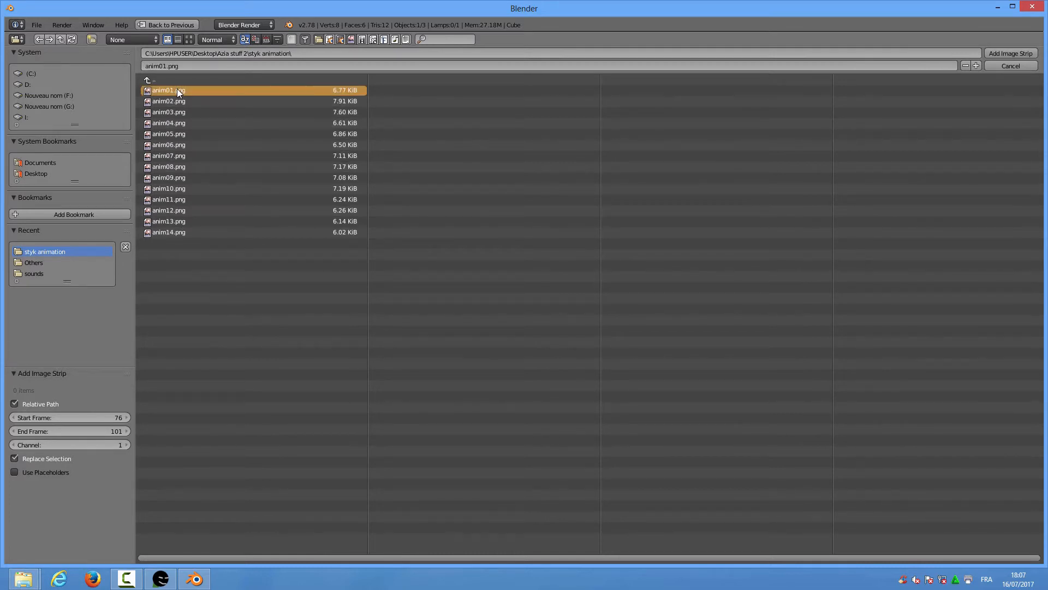
left_click(186, 232, "ctrl")
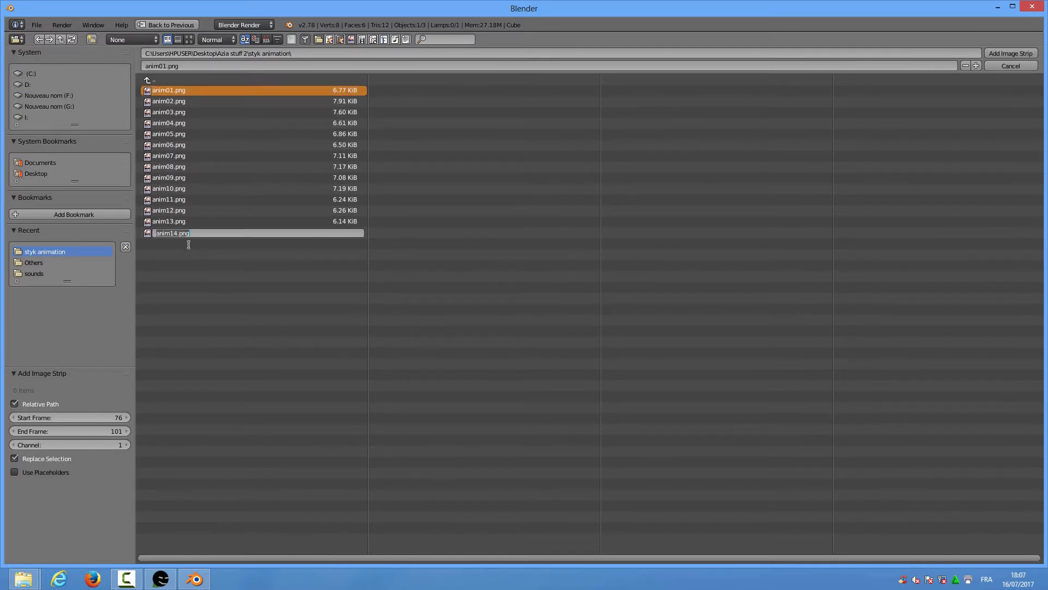
key("Escape")
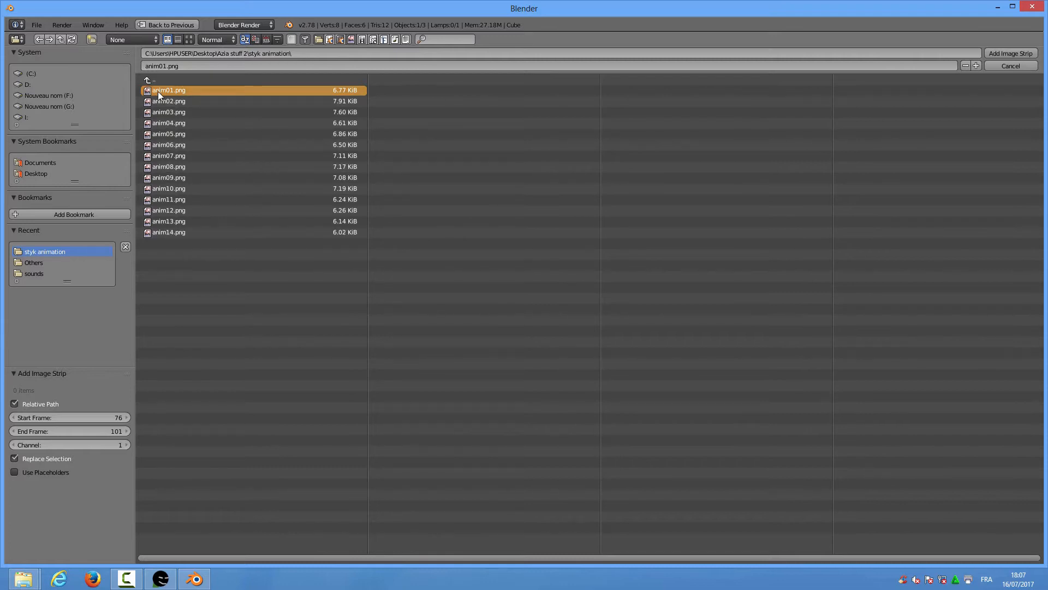
left_click(168, 232, "shift")
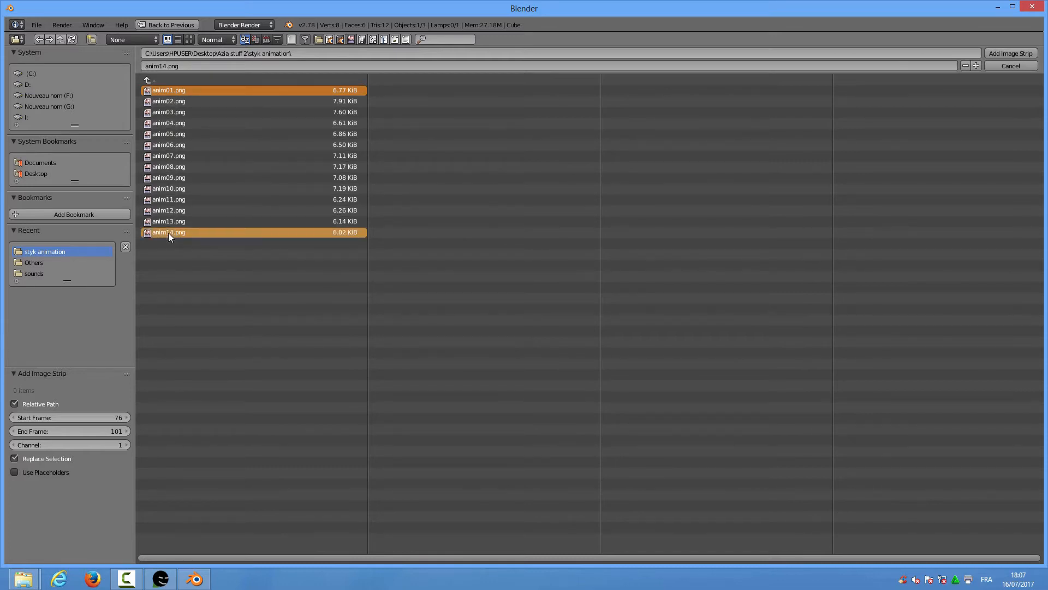
left_click_drag(196, 253, 155, 87)
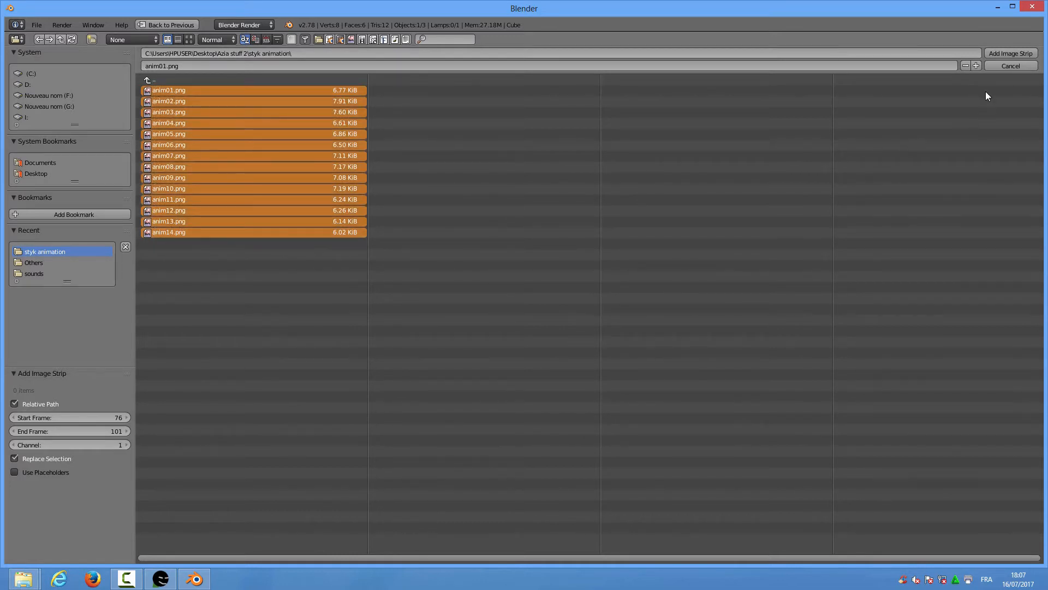
left_click(1007, 53)
Scrub through the fight animation frames up to frame 90
left_click(316, 407)
left_click(302, 409)
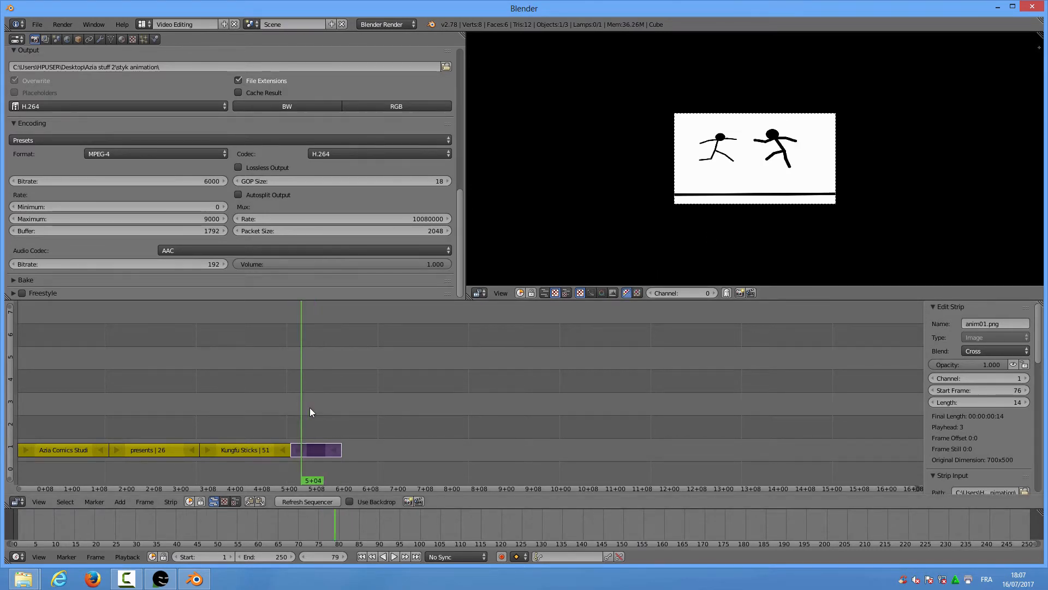
mouse_move(309, 407)
left_mouse_down()
mouse_move(339, 415)
mouse_move(320, 424)
left_mouse_up()
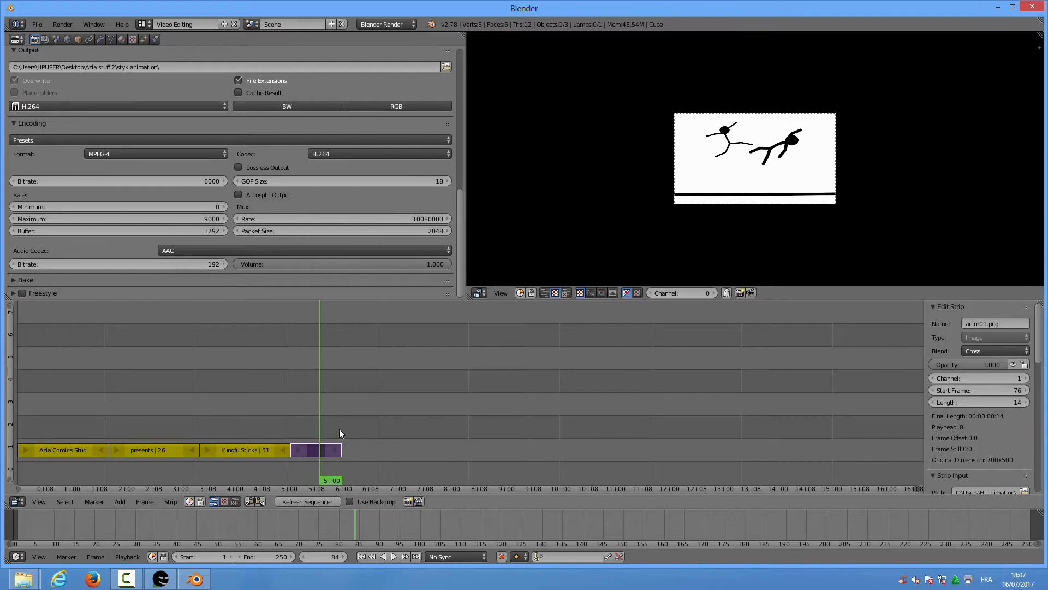
left_click(343, 423)
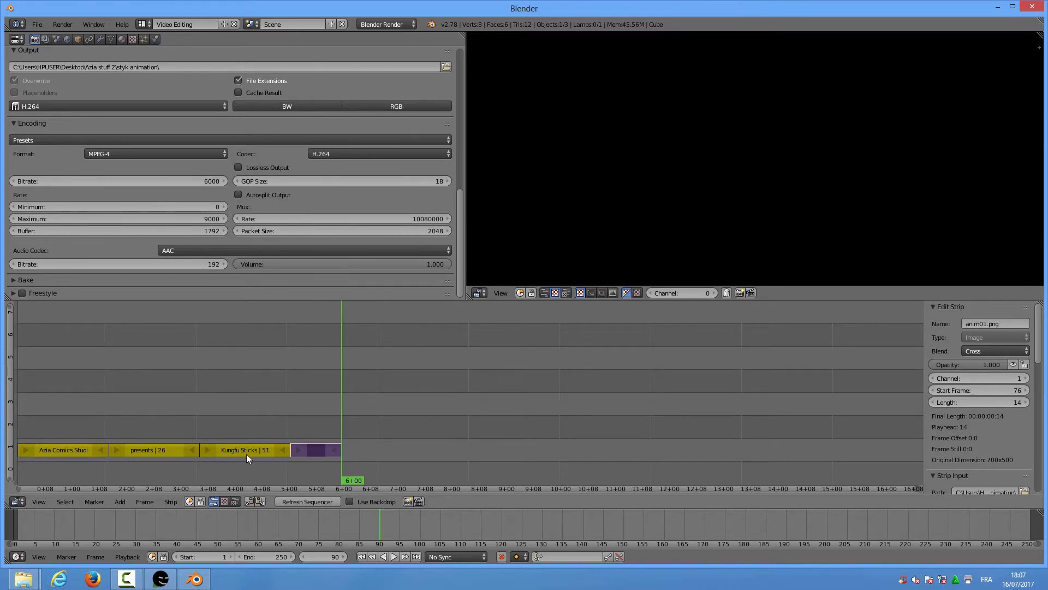
Duplicate the Kungfu Sticks title strip onto channel 2 and start moving it later
right_click(229, 451)
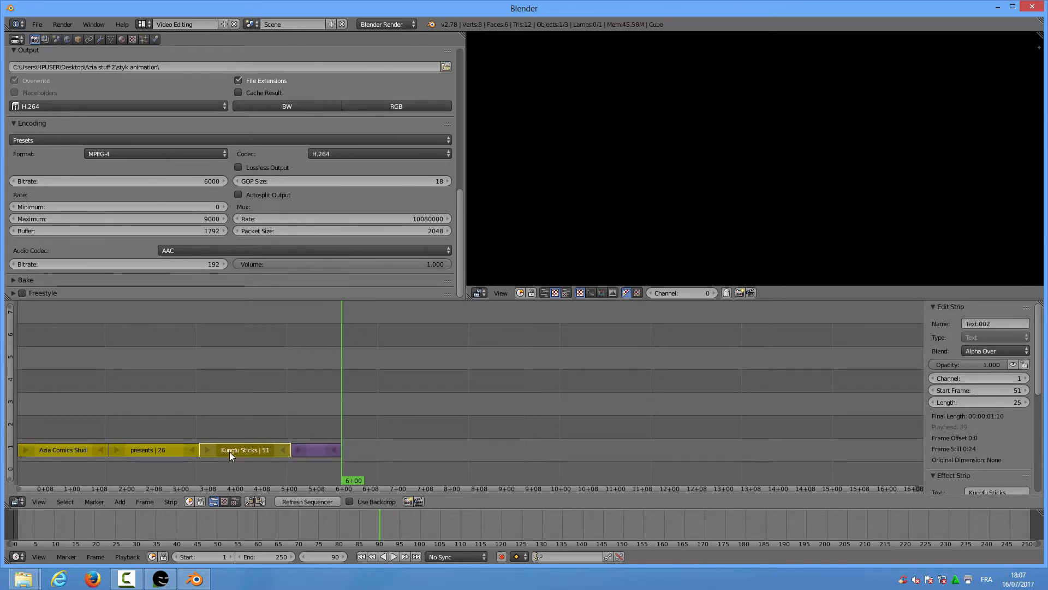
key("shift+d")
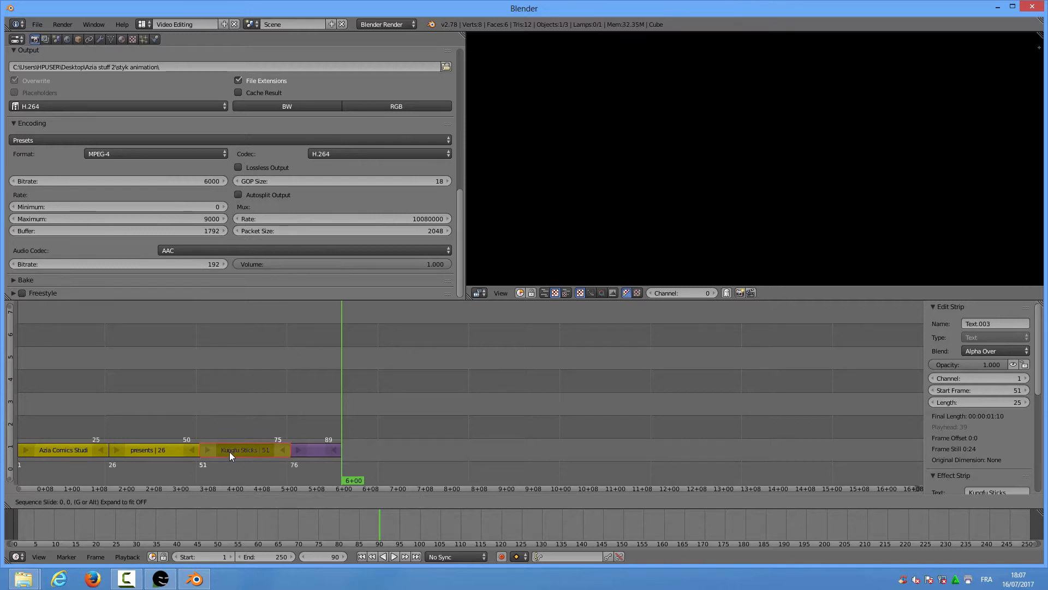
left_click(229, 451)
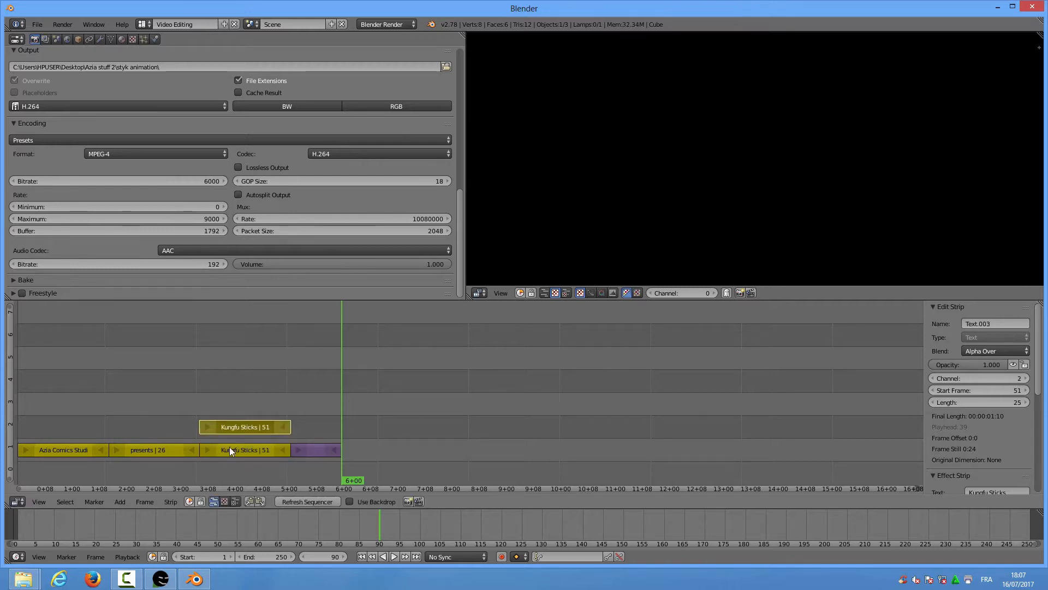
key("g")
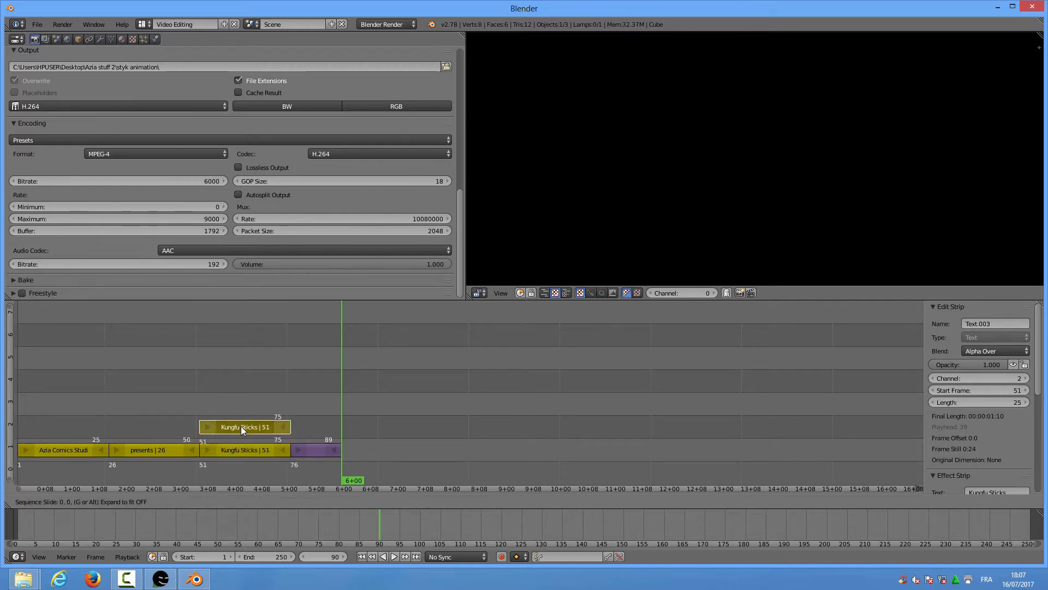
Drop the copy on channel 1 at frame 106 and change its text to 'The End'
left_click(440, 444)
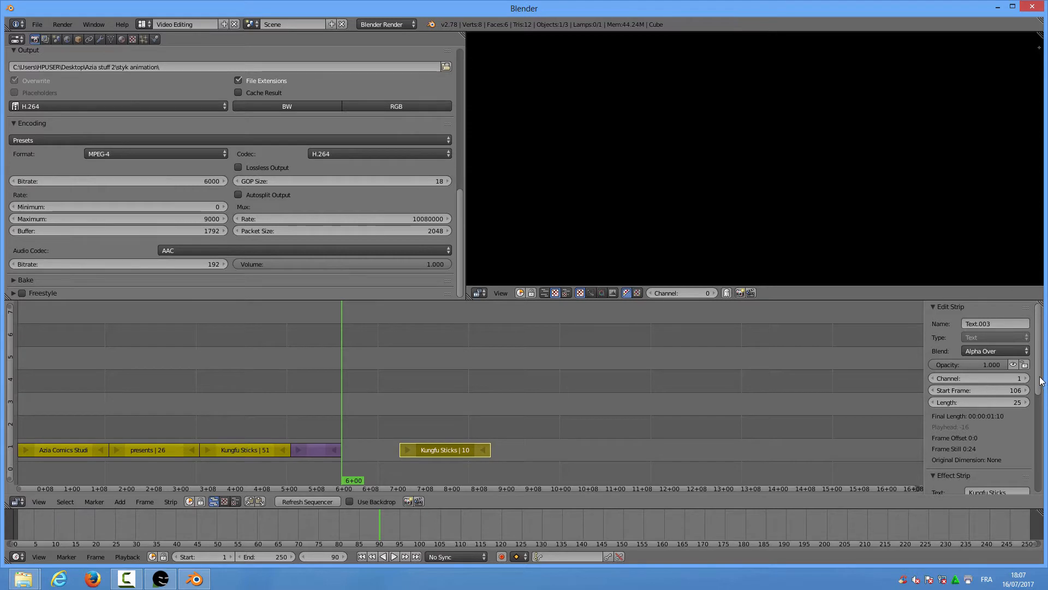
scroll(1042, 386, "down", 4)
scroll(1044, 413, "down", 1)
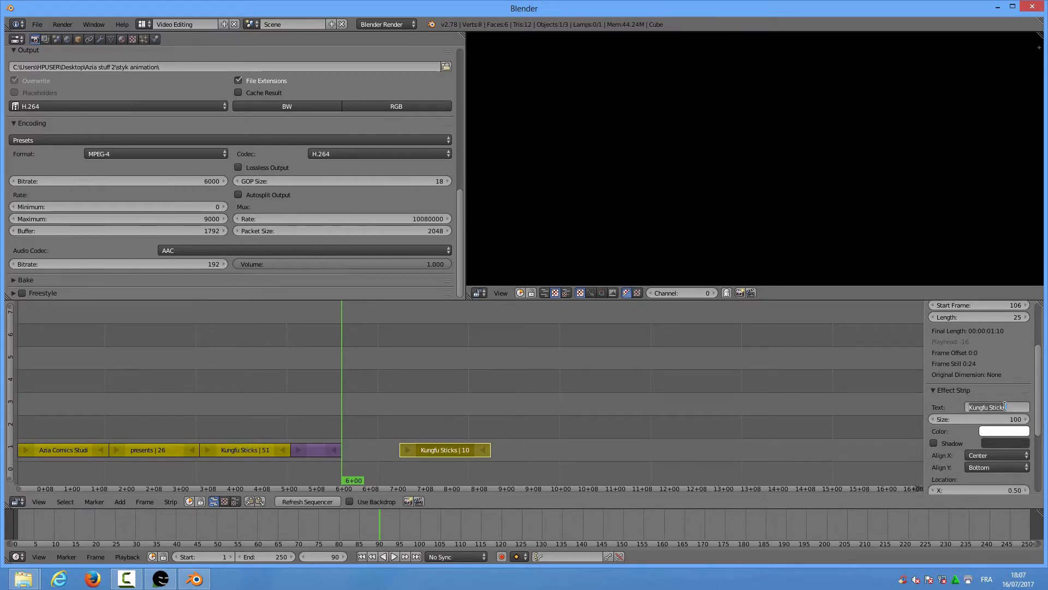
type("The")
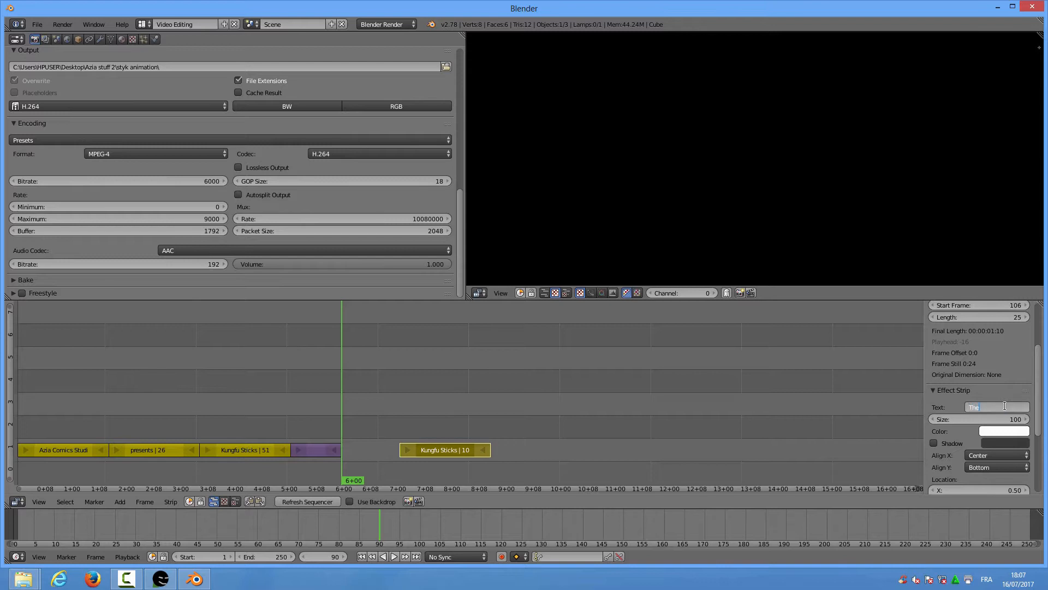
type(" End")
key("Return")
left_click(451, 425)
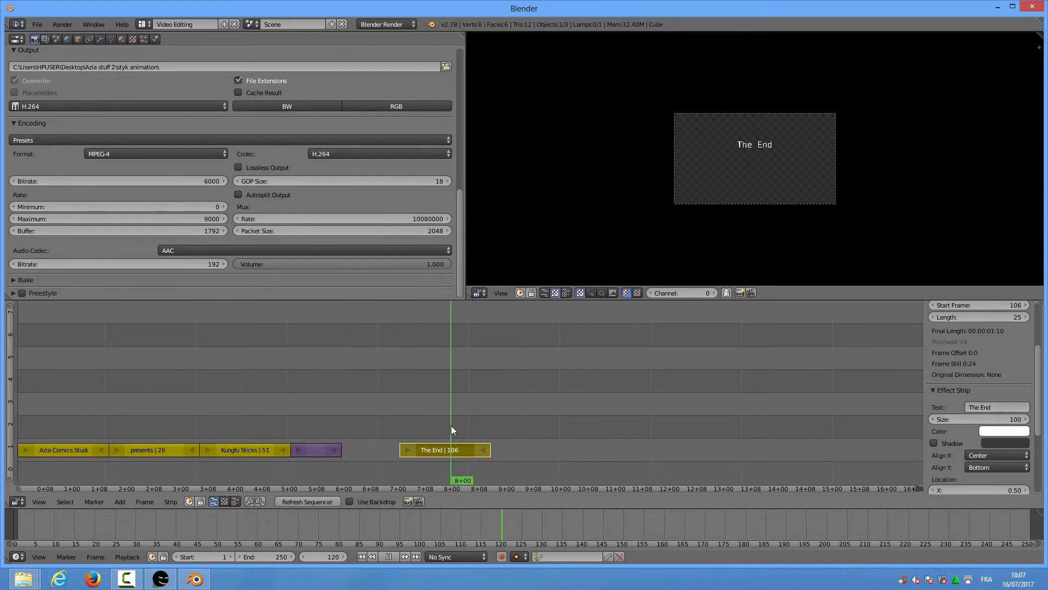
Move the fight animation strip to frame 85 and The End strip to frame 117
left_click(319, 451)
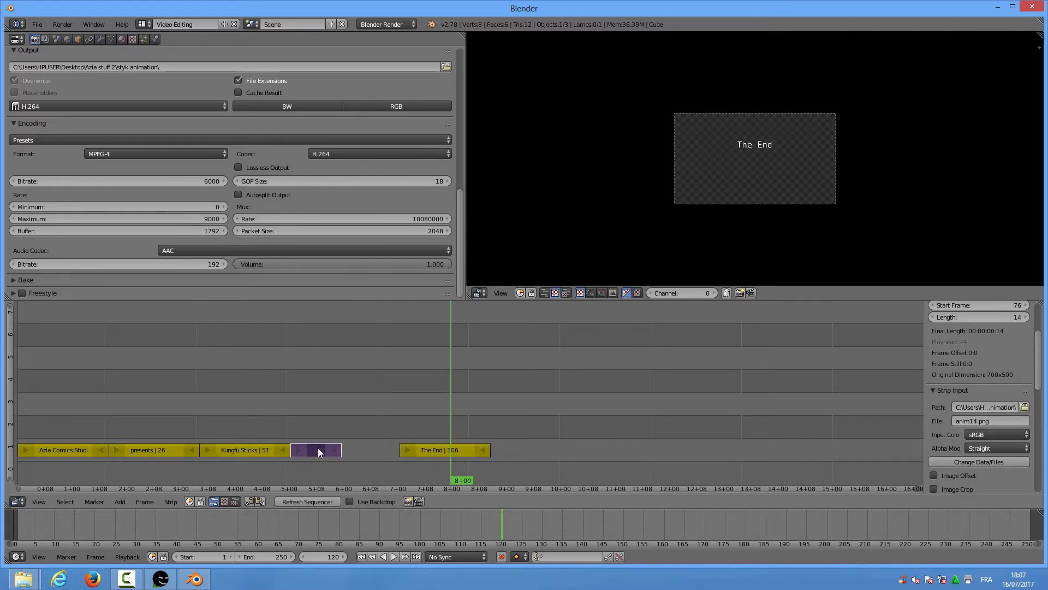
key("g")
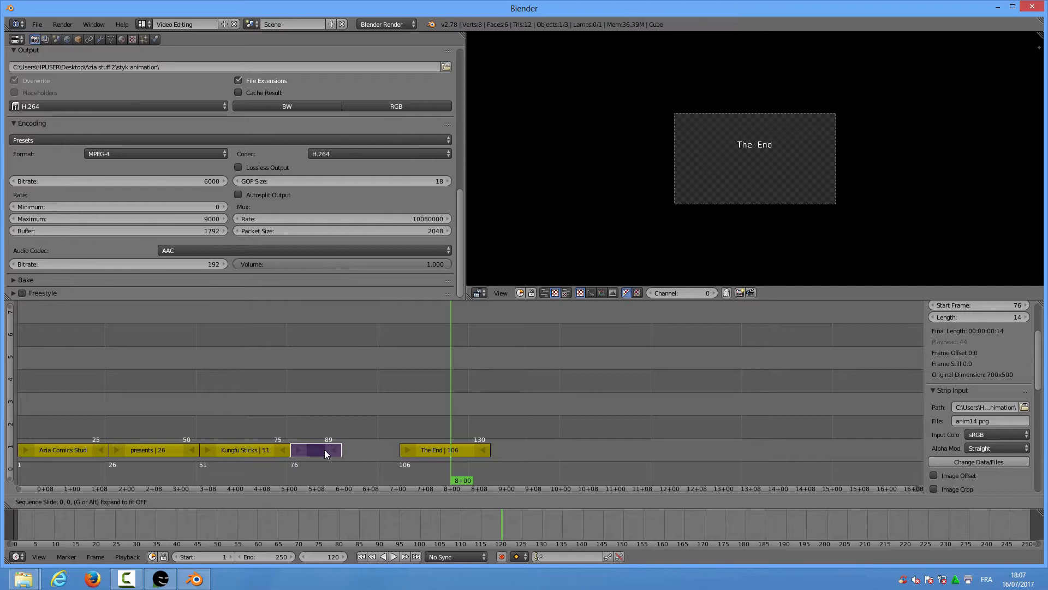
left_click(351, 451)
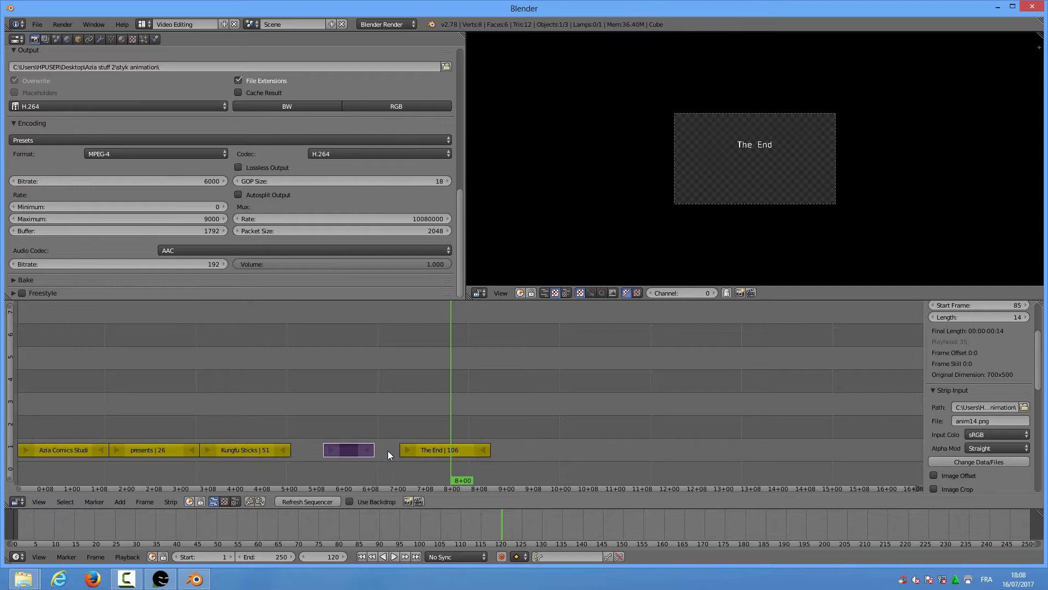
left_click(424, 451)
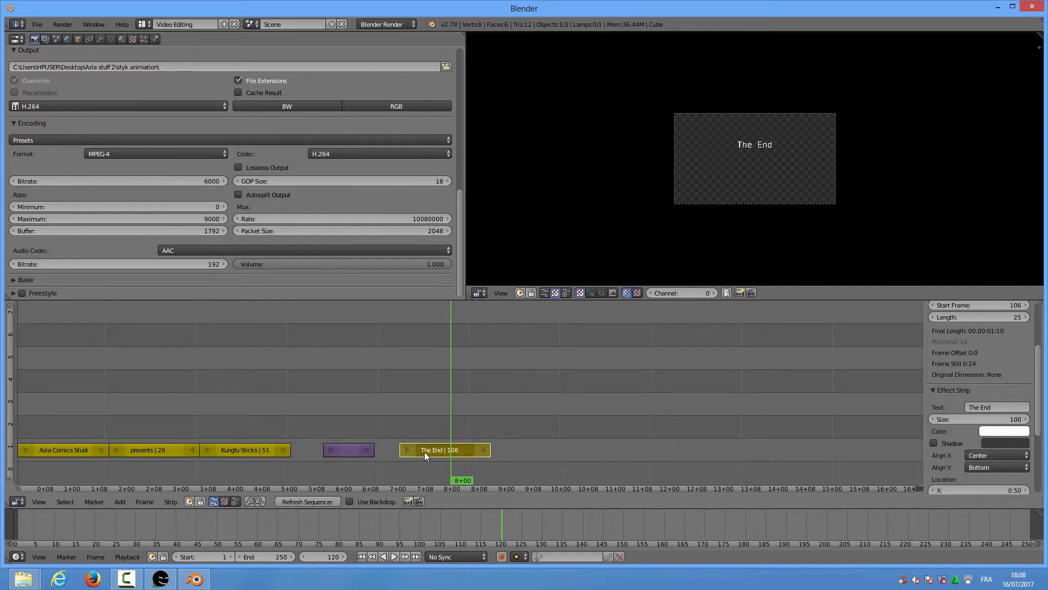
key("g")
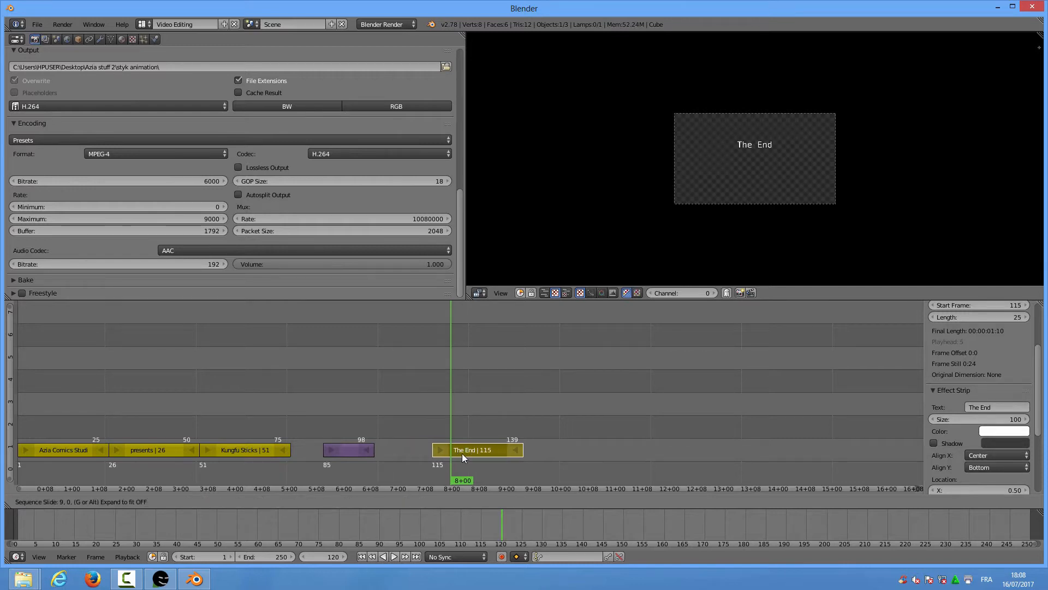
left_click(457, 454)
Shift the fight animation strip to frame 91 and return the playhead to frame 76
left_click(346, 449)
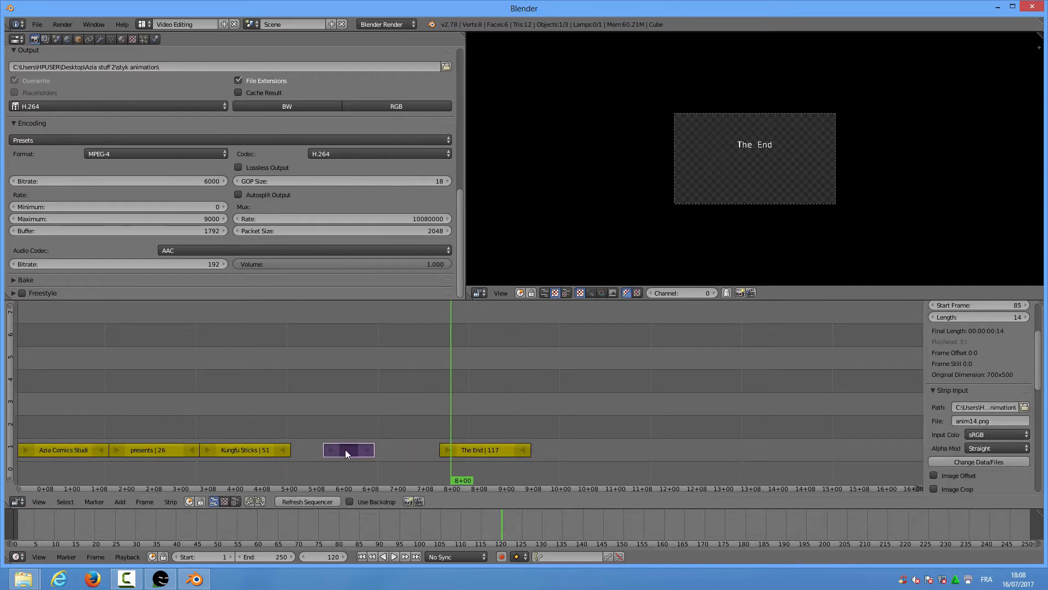
key("g")
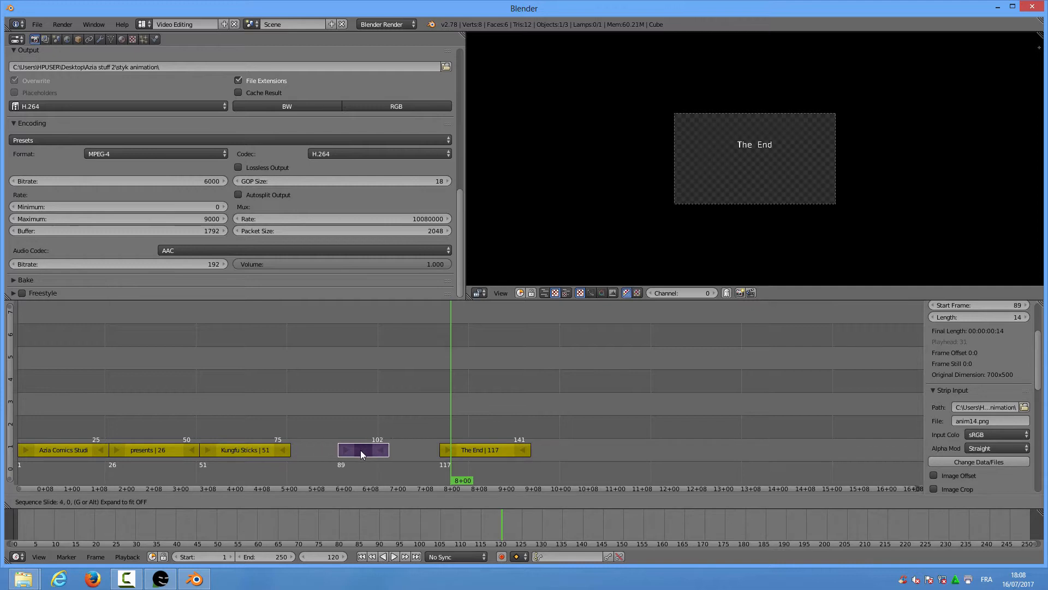
left_click(366, 451)
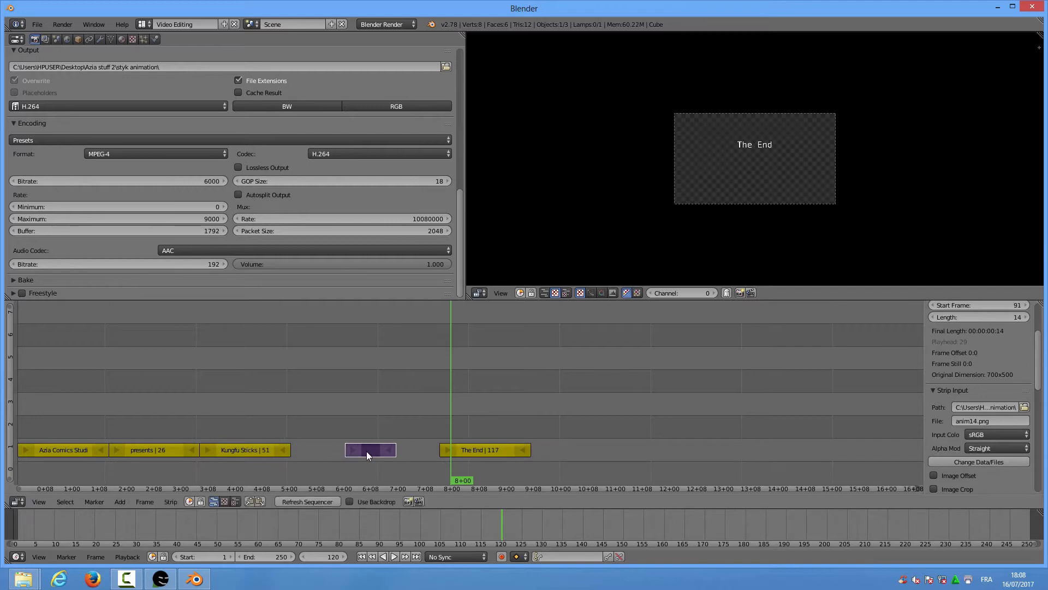
left_click(290, 428)
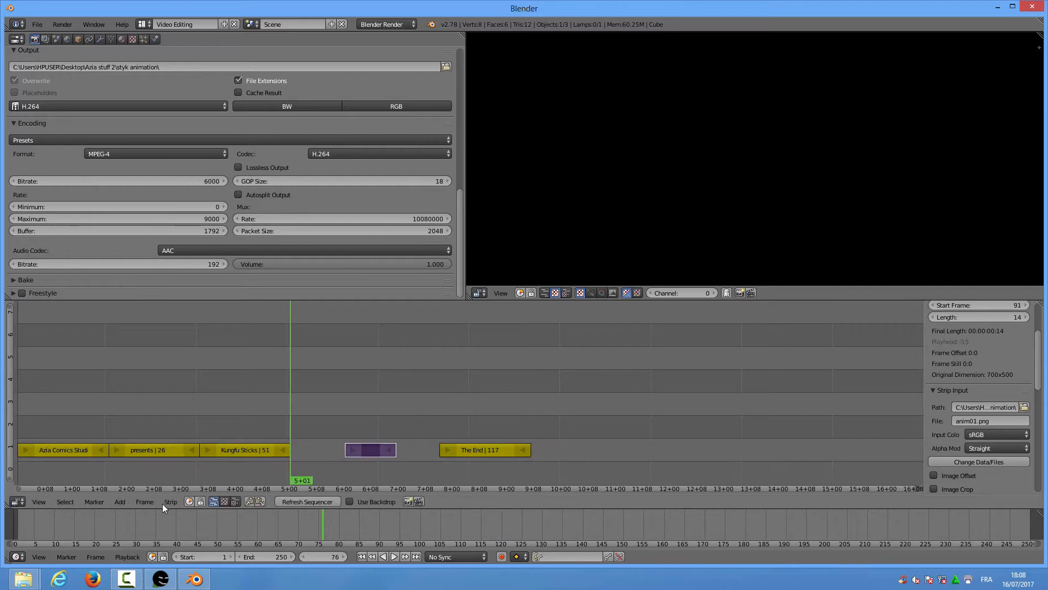
Add the anim01.png image sequence as a strip starting at frame 76
left_click(120, 501)
left_click(142, 445)
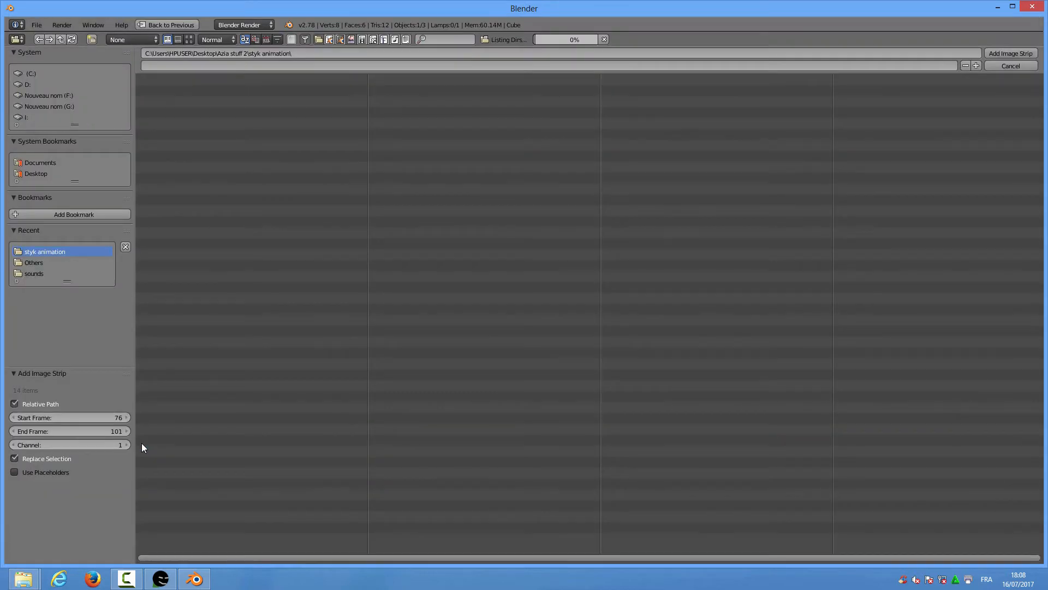
left_click(166, 90)
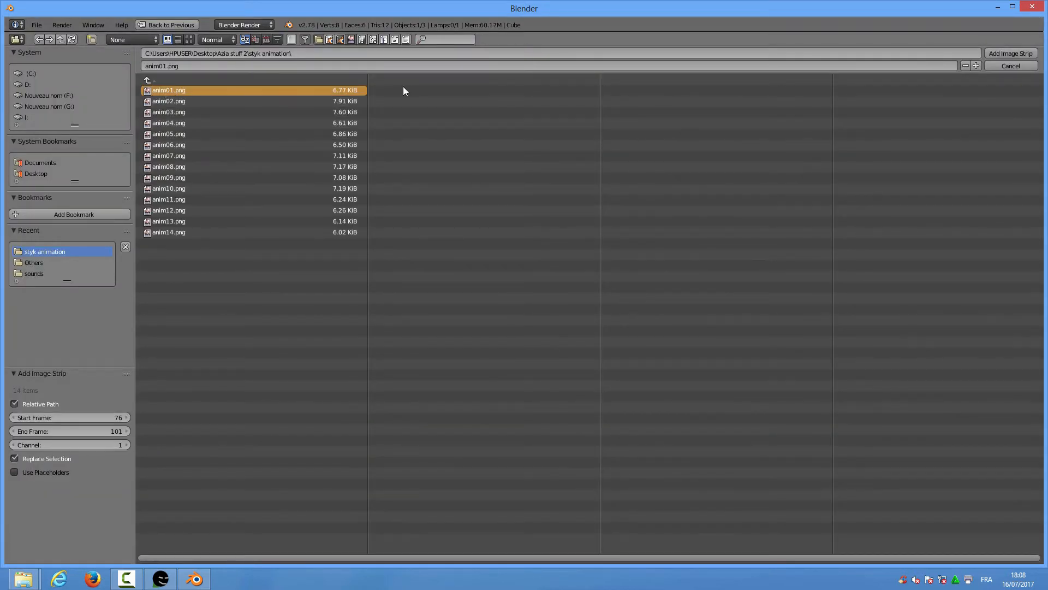
left_click(1003, 51)
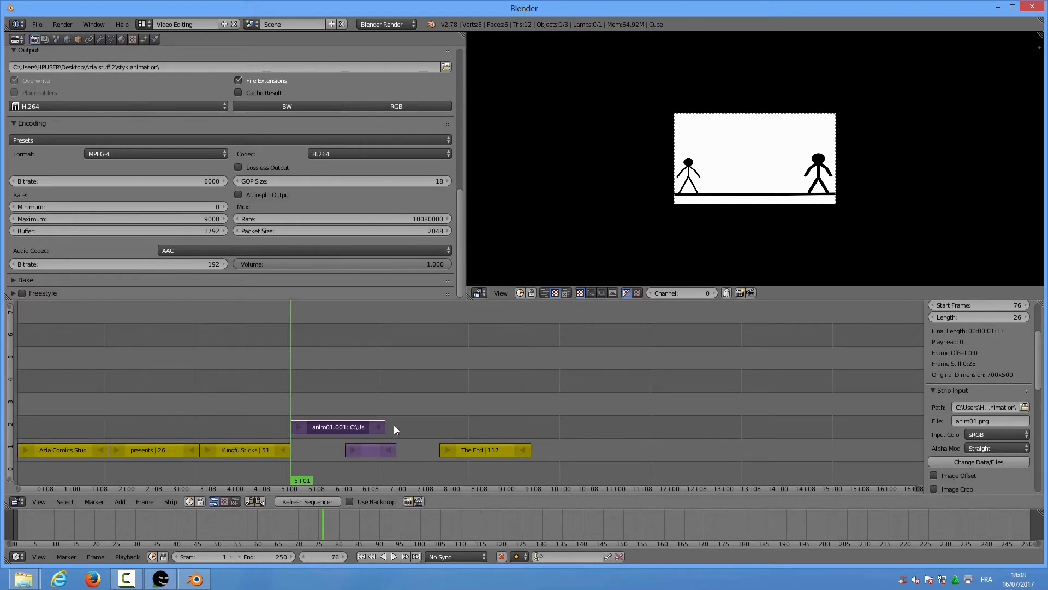
Move the 14-frame fight strip to channel 2 at frame 102, right after anim01.001
right_click(372, 453)
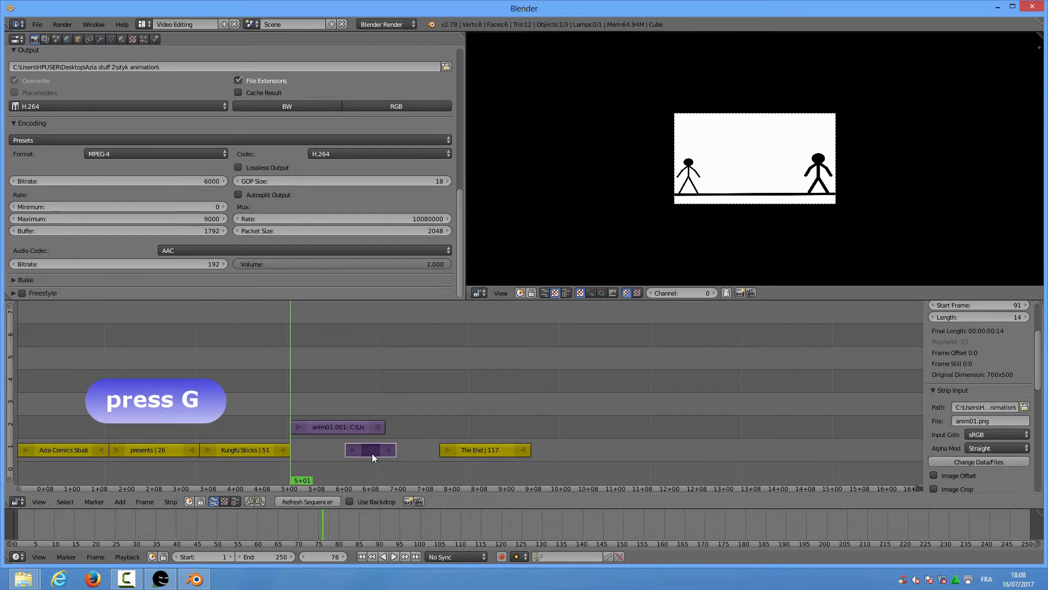
key("g")
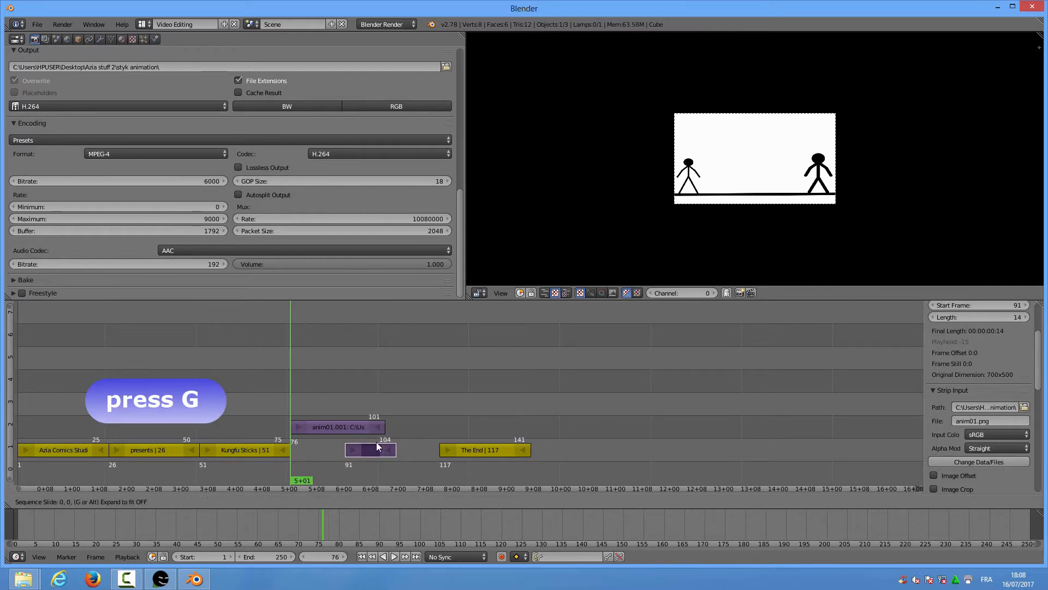
left_click(411, 432)
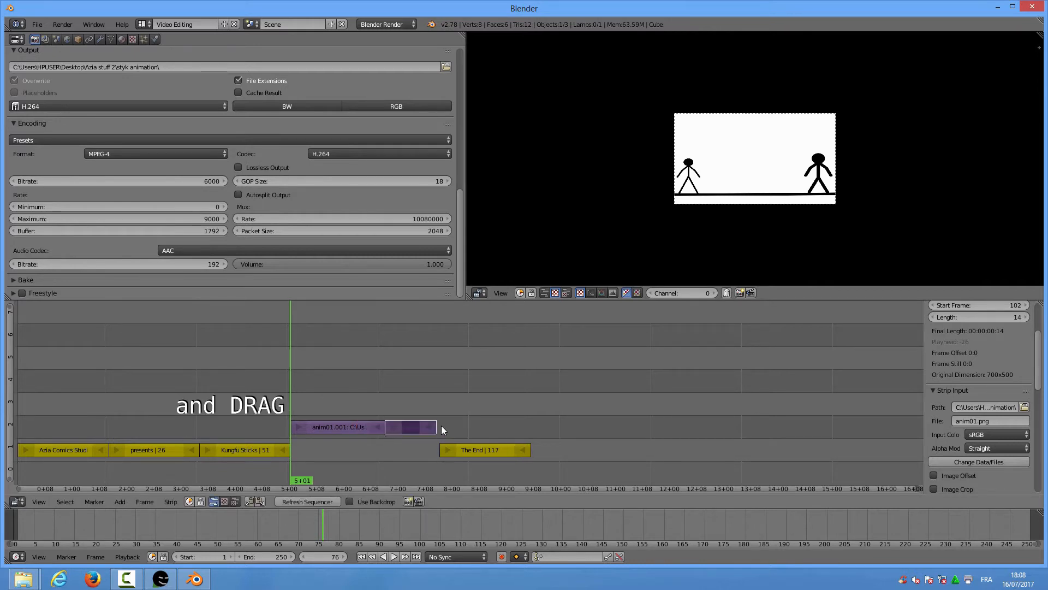
left_click(437, 407)
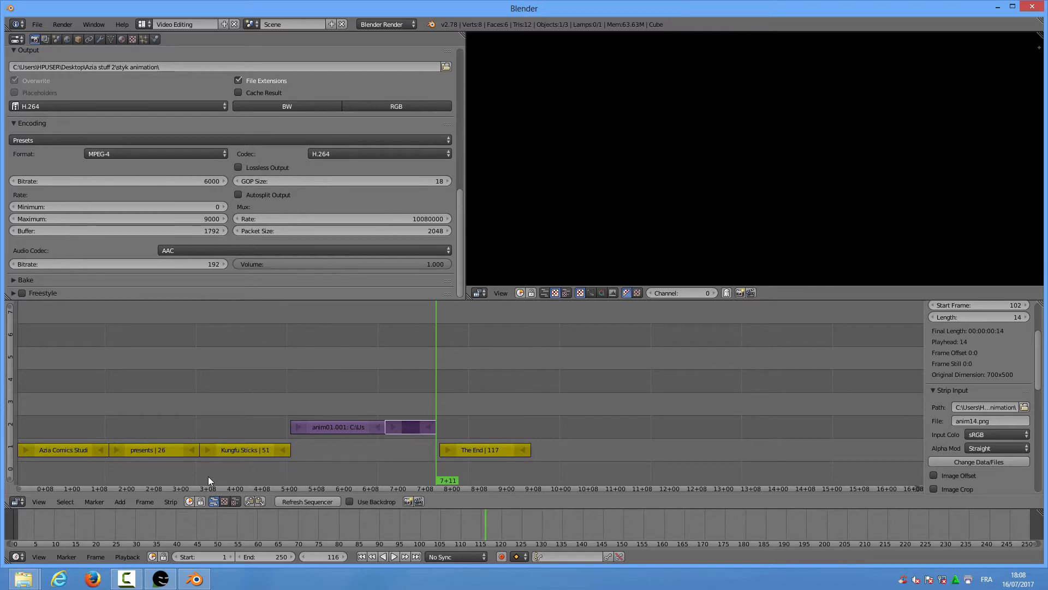
left_click(120, 502)
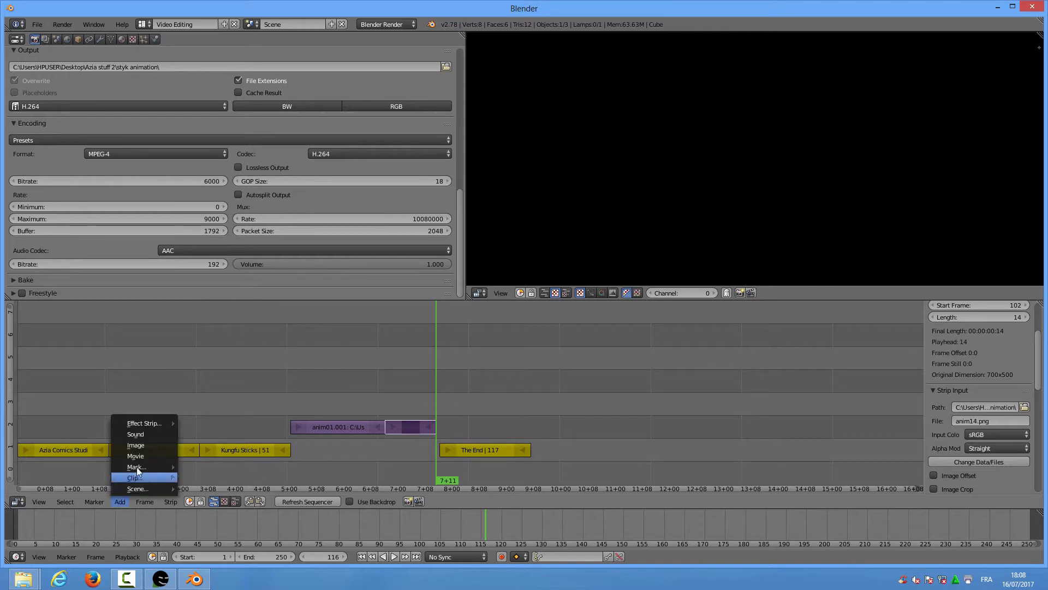
Add anim14.png as an image strip at frame 116
left_click(139, 445)
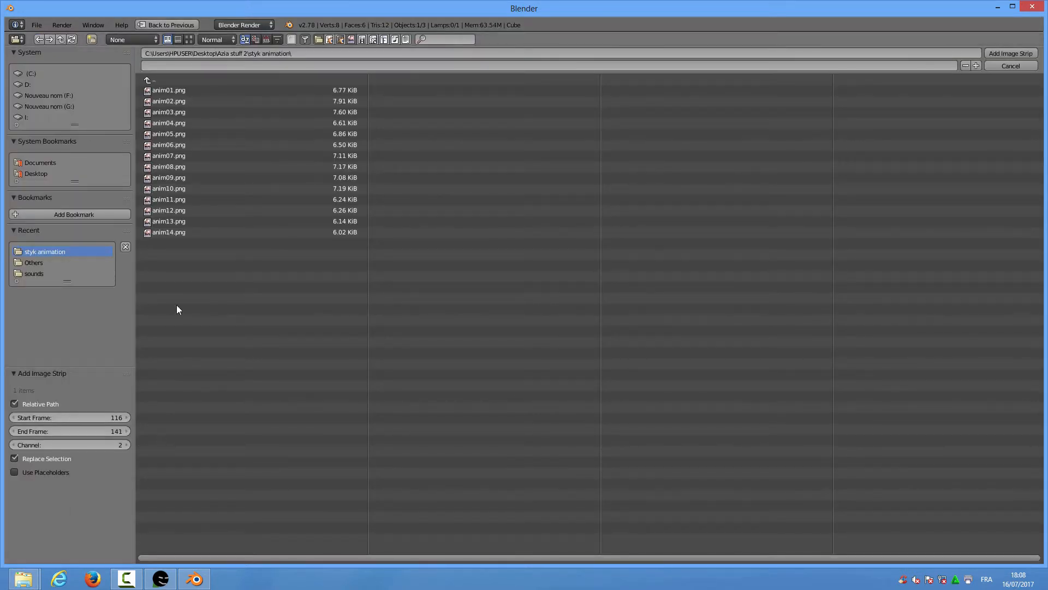
left_click(186, 232)
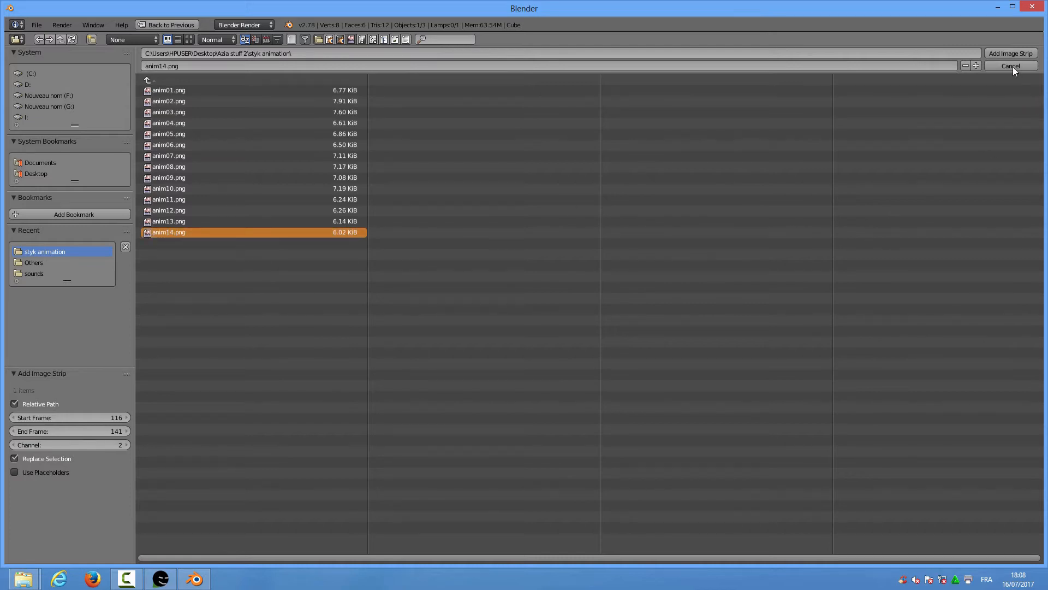
left_click(1011, 51)
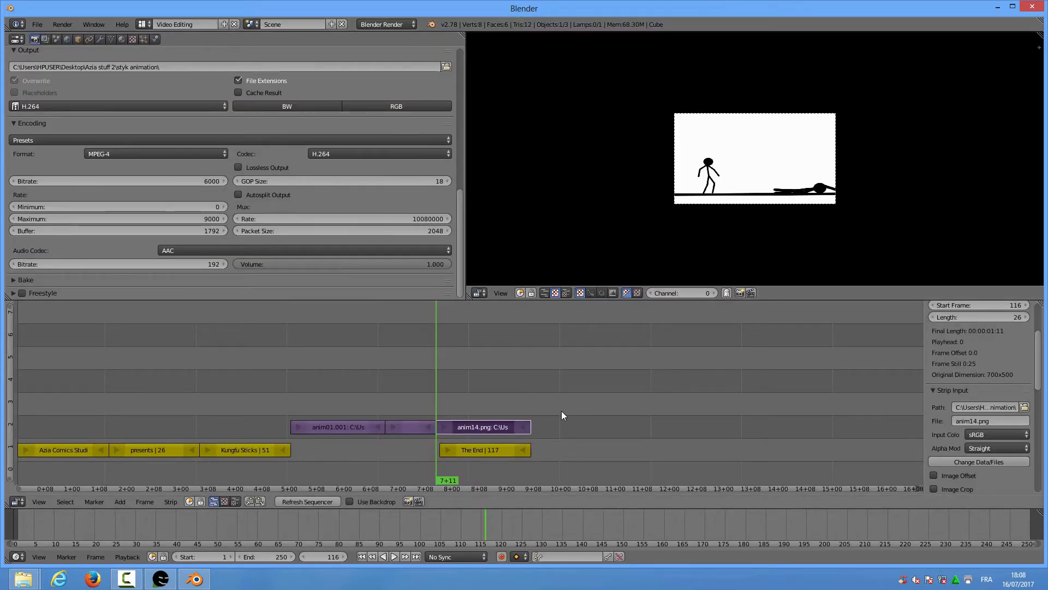
Trim the anim14.png strip so it ends at frame 139
left_click(523, 427)
key("g")
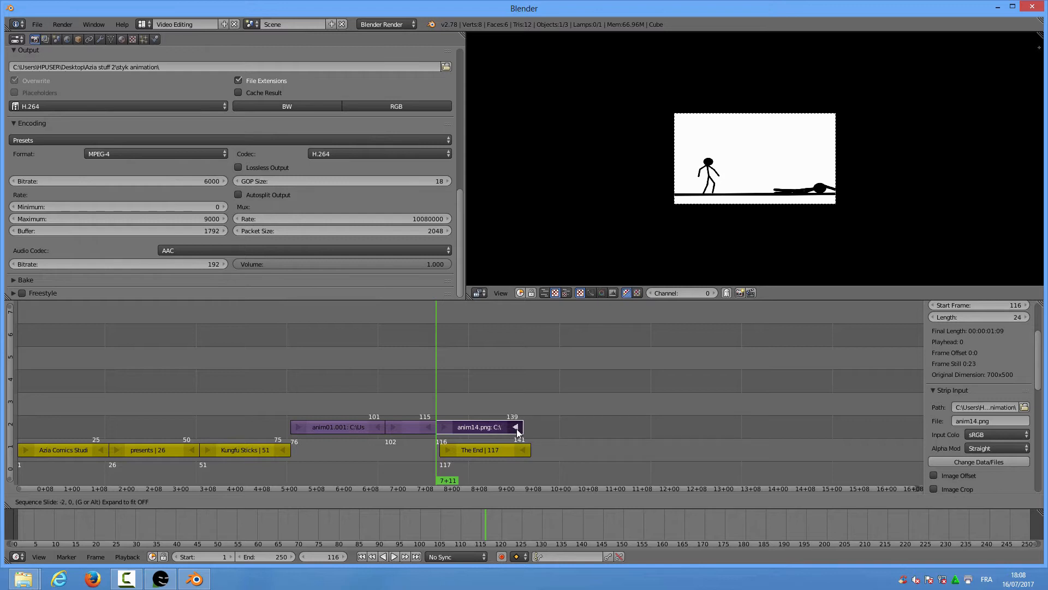
left_click(516, 429)
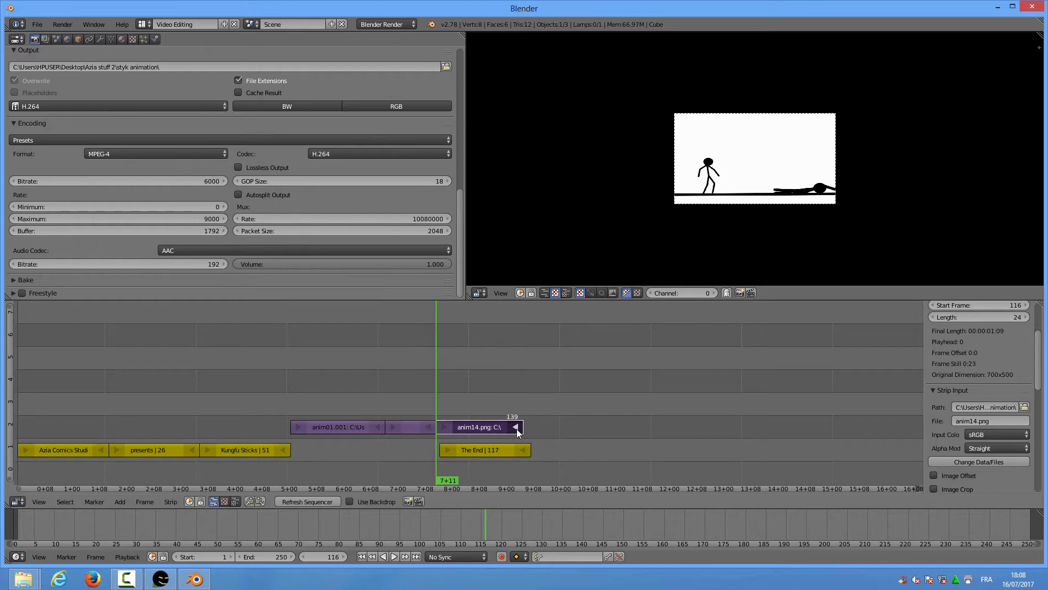
right_click(481, 449)
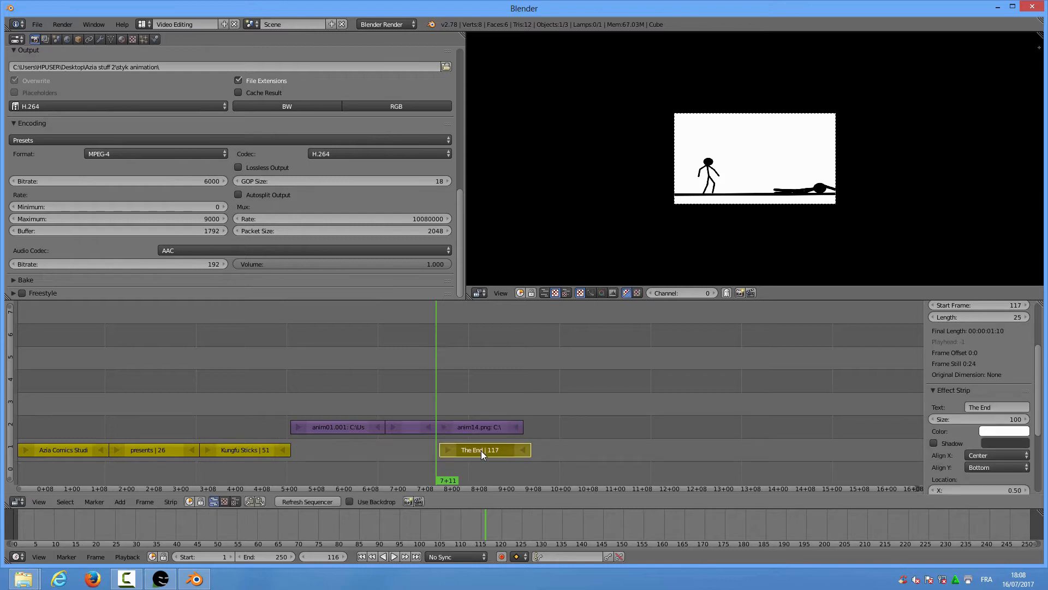
Park The End at frame 156, drop the three fight strips into channel 1, then reposition The End
key("g")
left_click(625, 458)
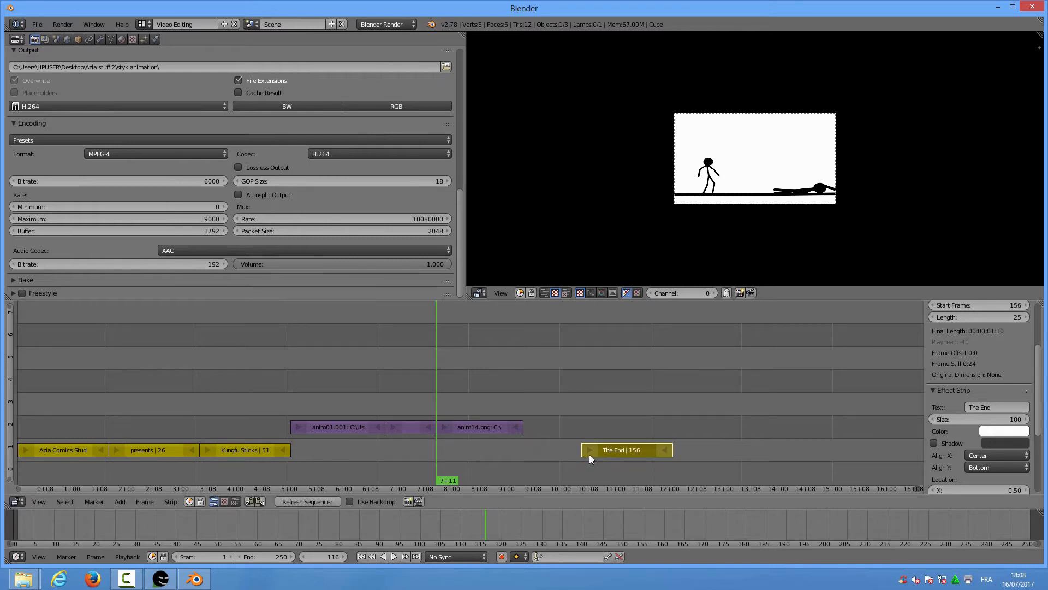
right_click(329, 427)
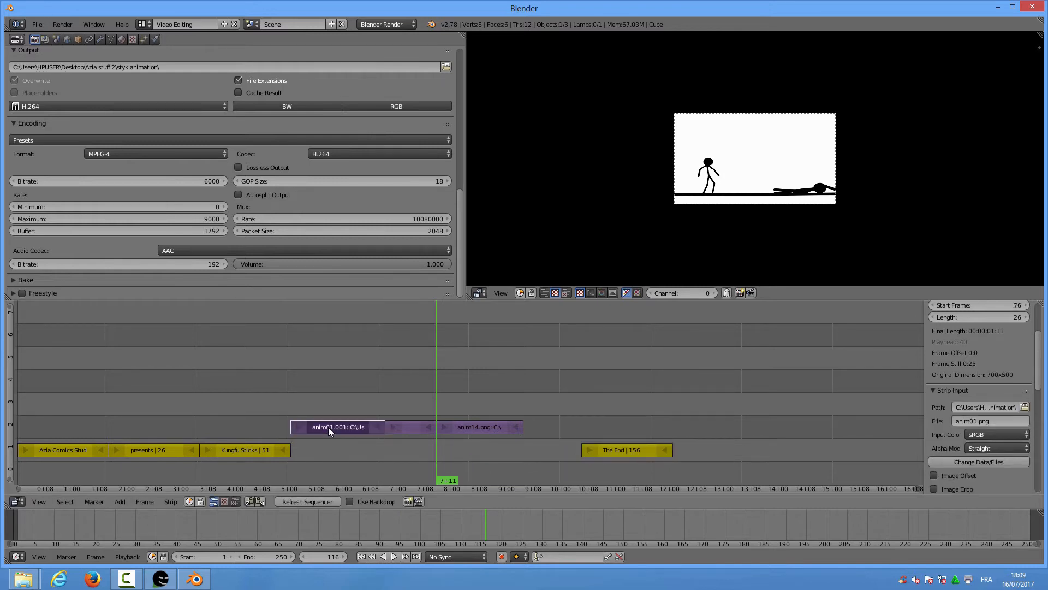
right_click(421, 427)
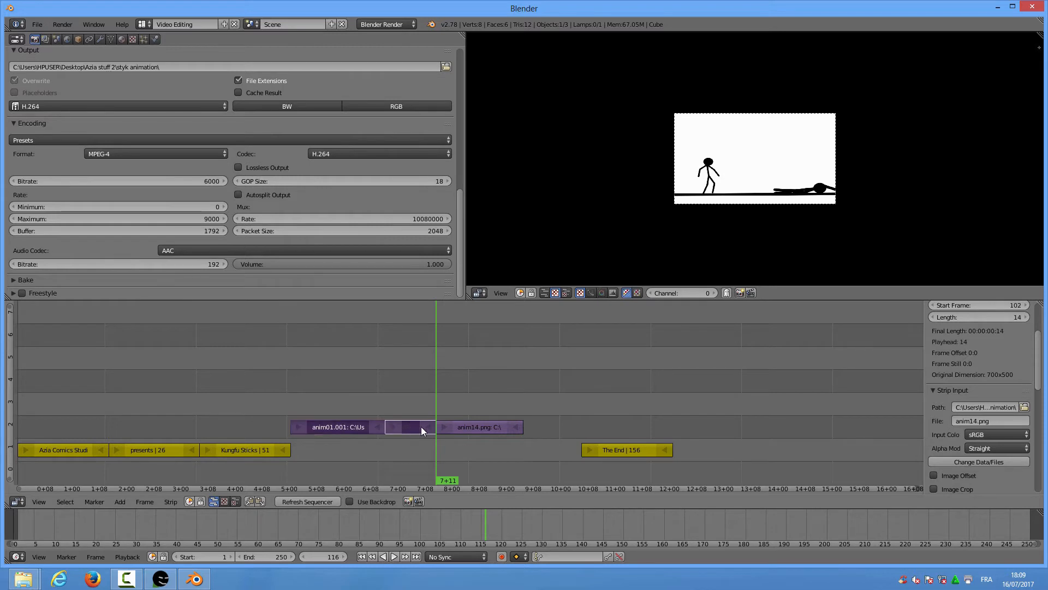
right_click(473, 428)
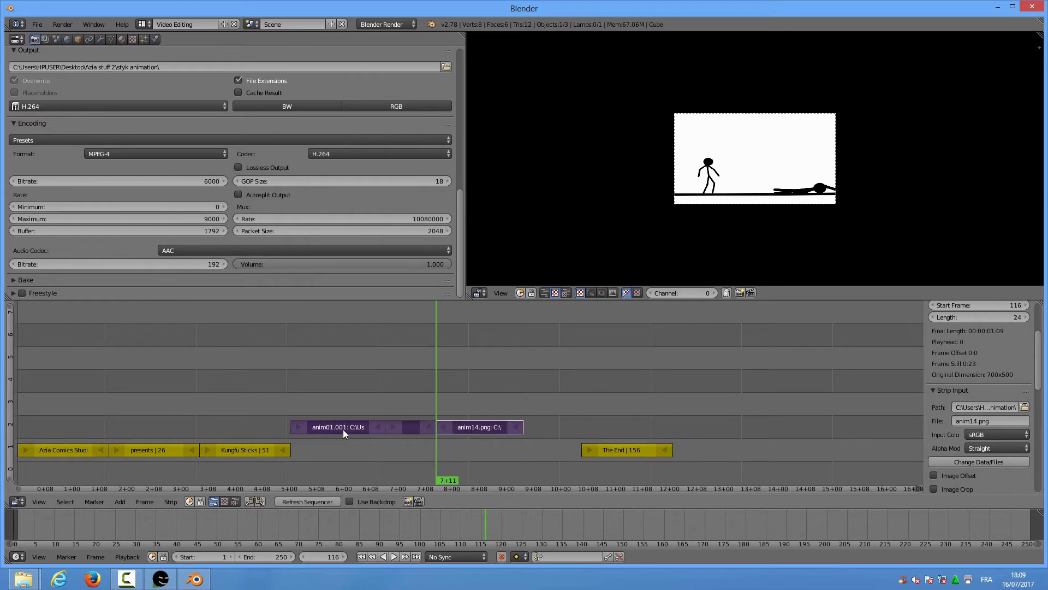
key("g")
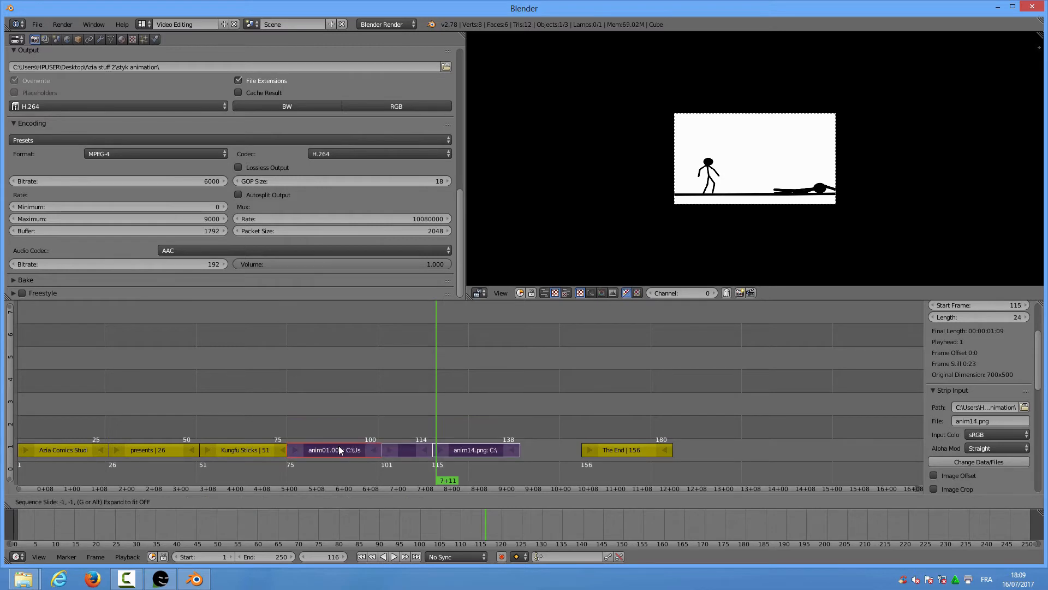
right_click(338, 445)
right_click(612, 451)
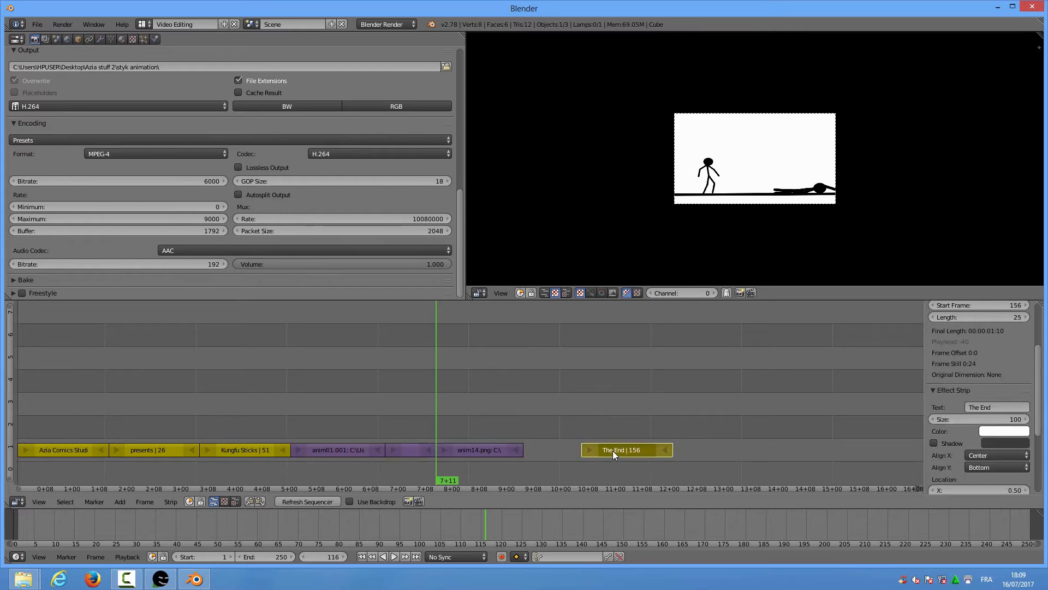
key("g")
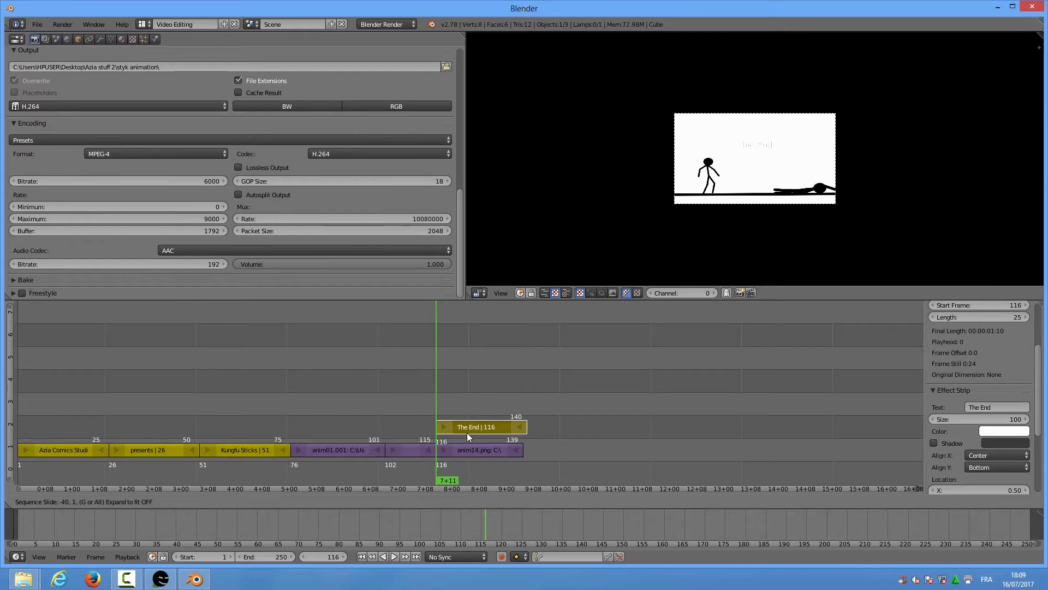
Place The End on channel 2 at frame 116 above anim14.png and give it a shadow
left_click(467, 432)
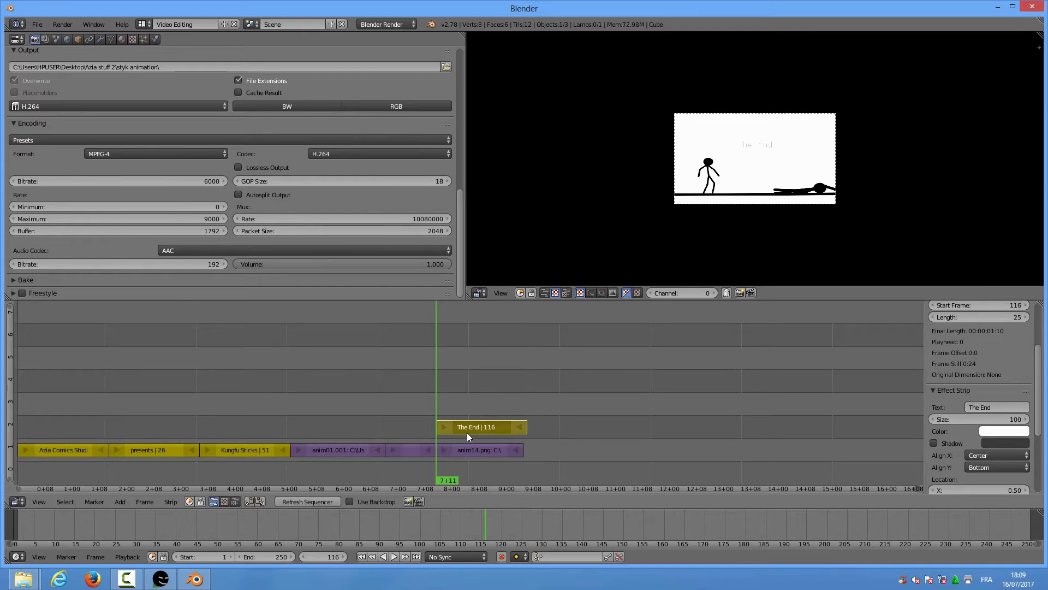
left_click(470, 402)
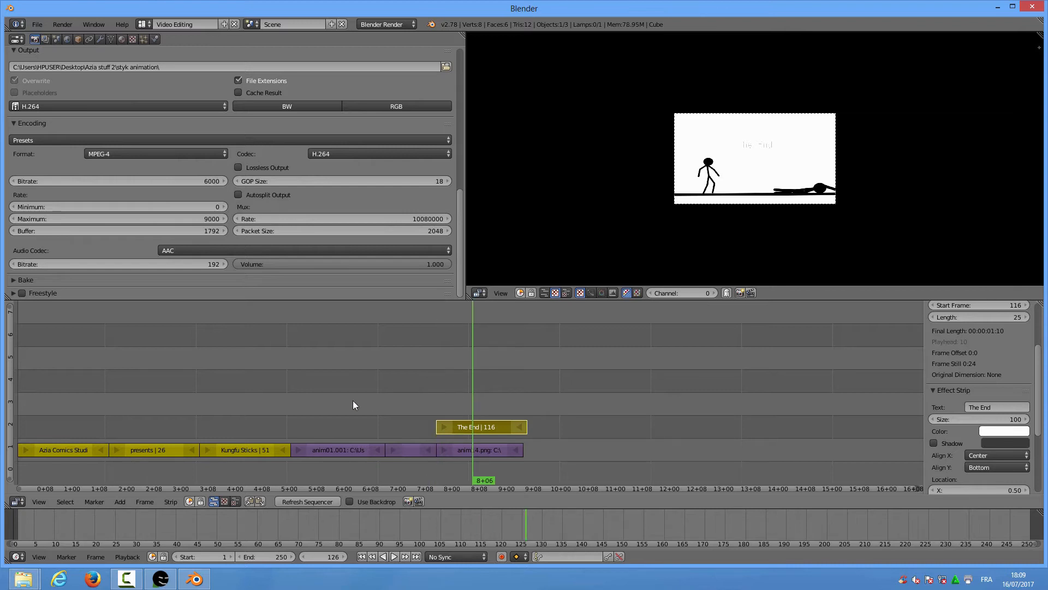
left_click(229, 413)
left_click(76, 410)
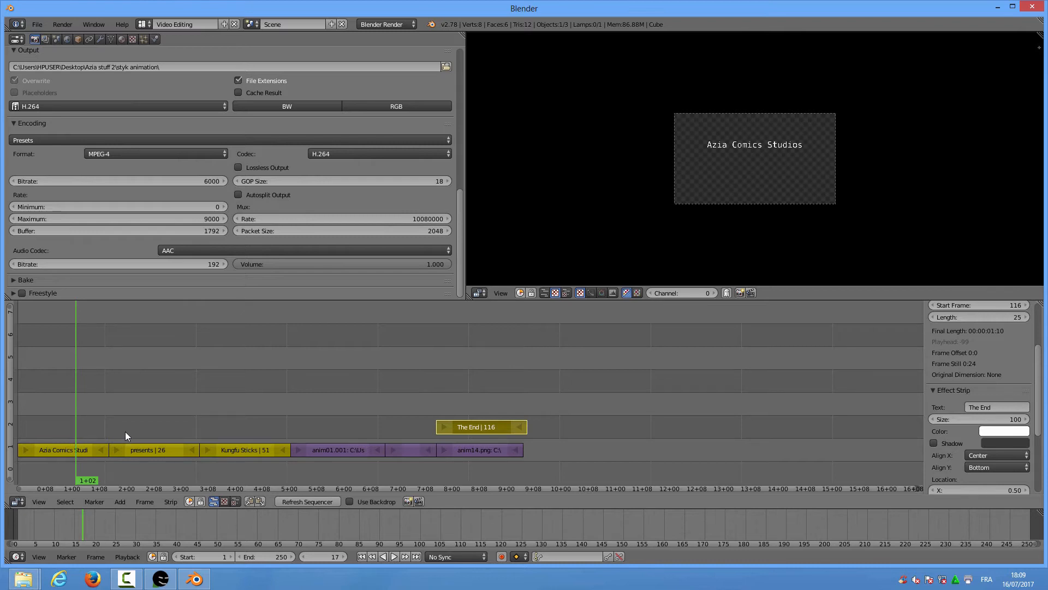
left_click(276, 403)
left_click(484, 397)
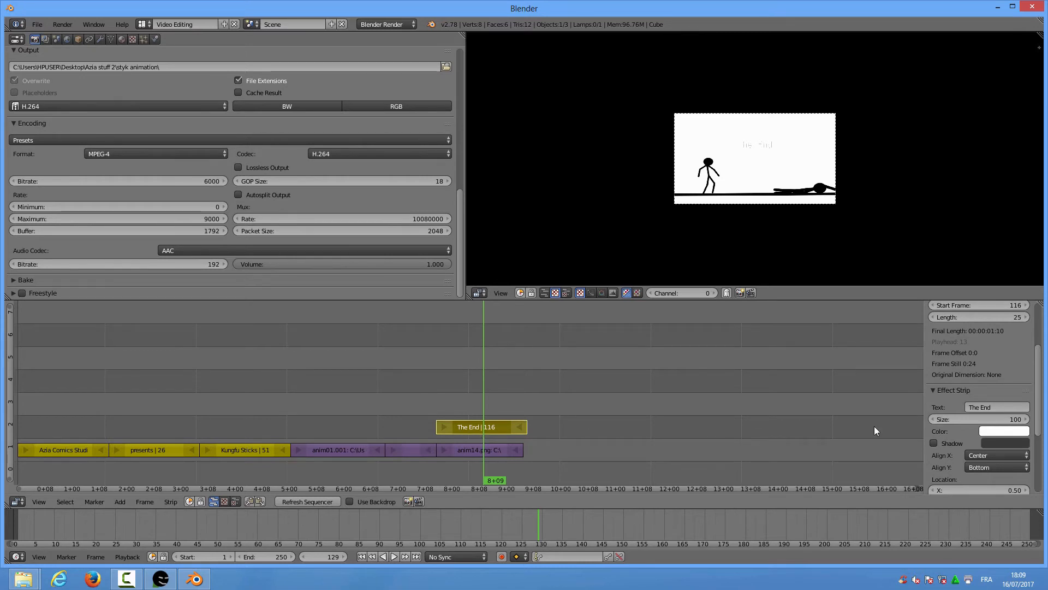
left_click(934, 442)
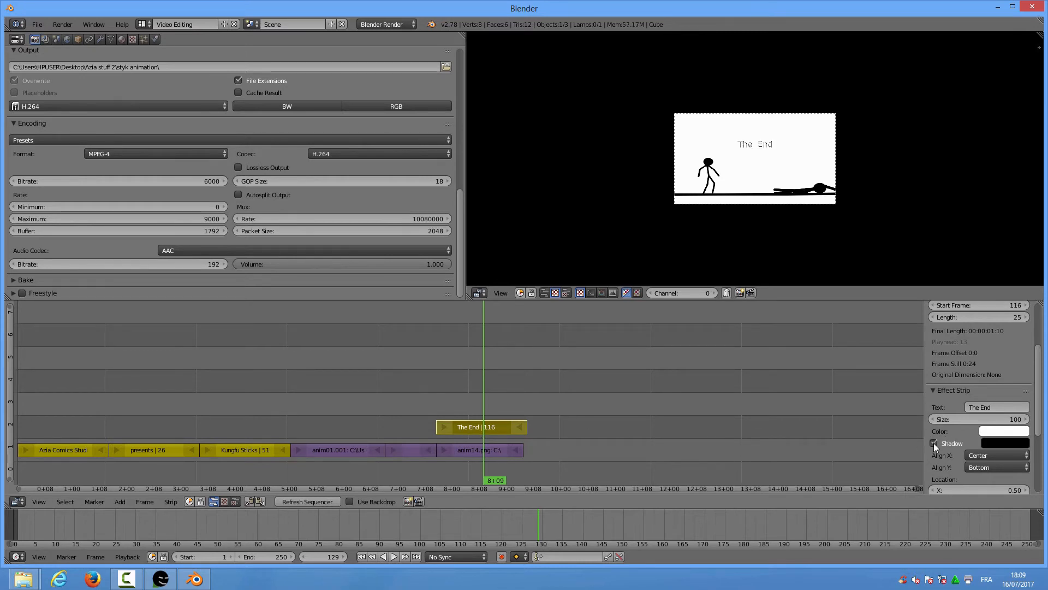
Enable shadows on the Kungfu Sticks, presents and Azia Comics Studios title strips, checking frame 10
right_click(217, 450)
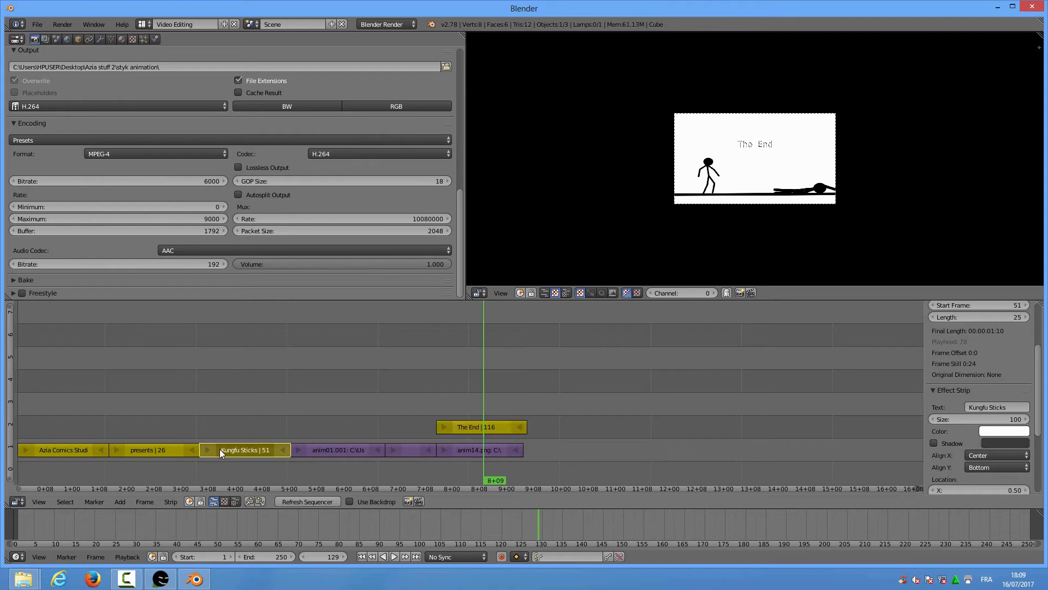
left_click(255, 410)
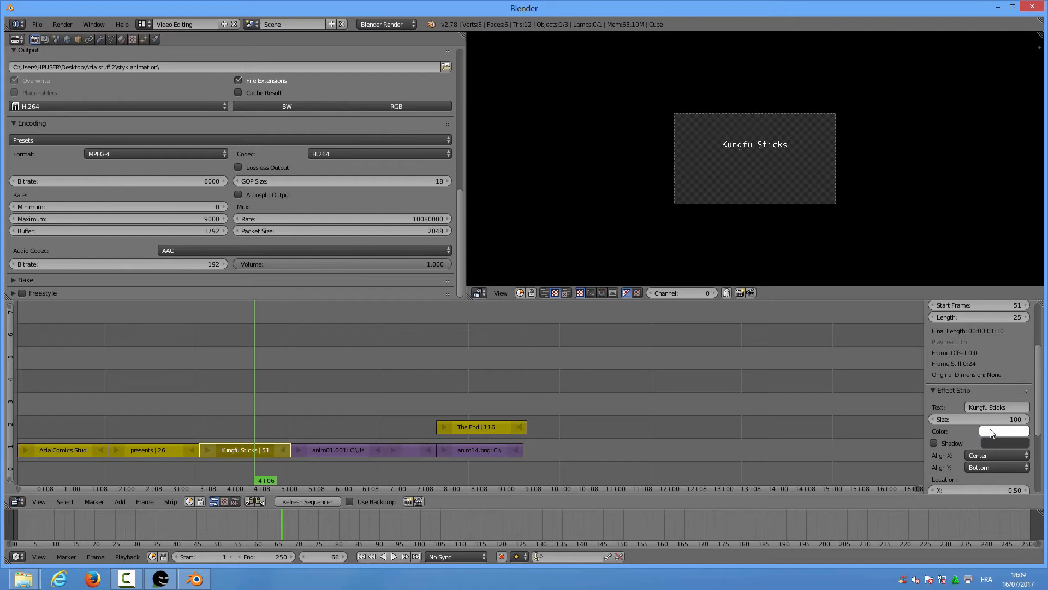
left_click(934, 444)
left_click(156, 451)
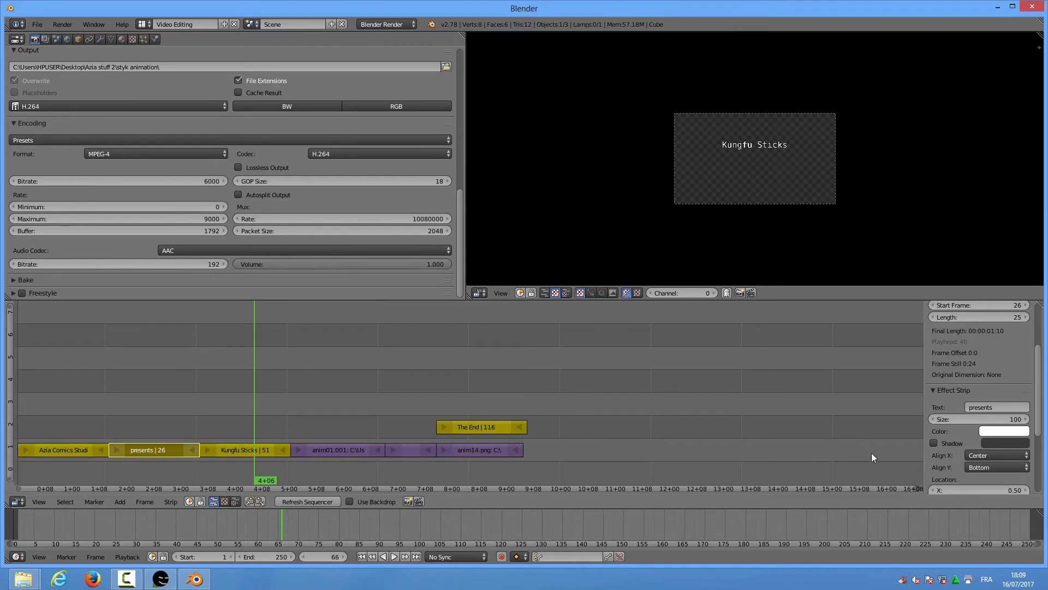
left_click(934, 443)
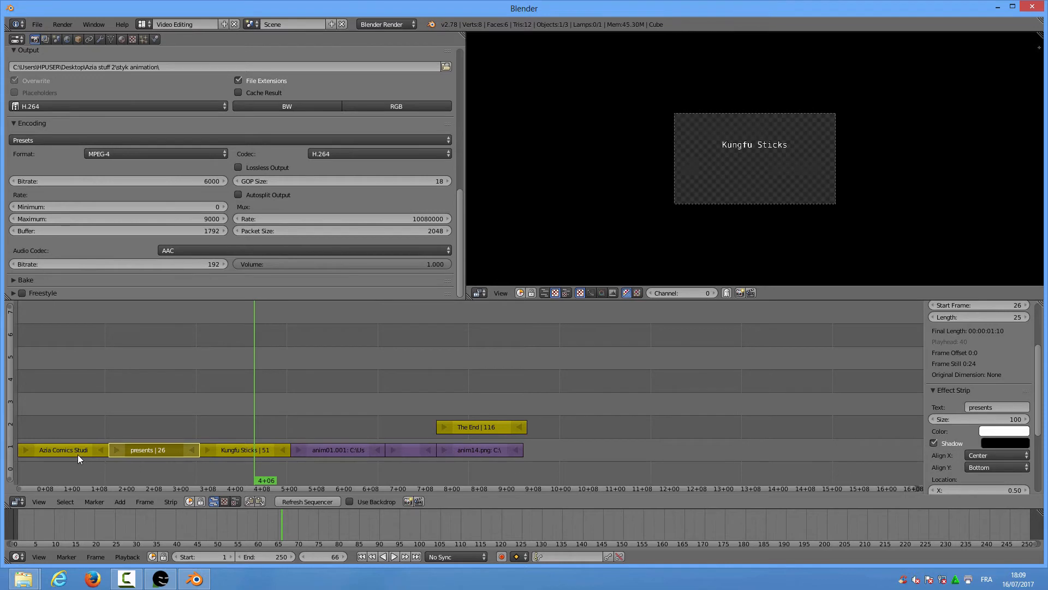
left_click(78, 455)
left_click(934, 443)
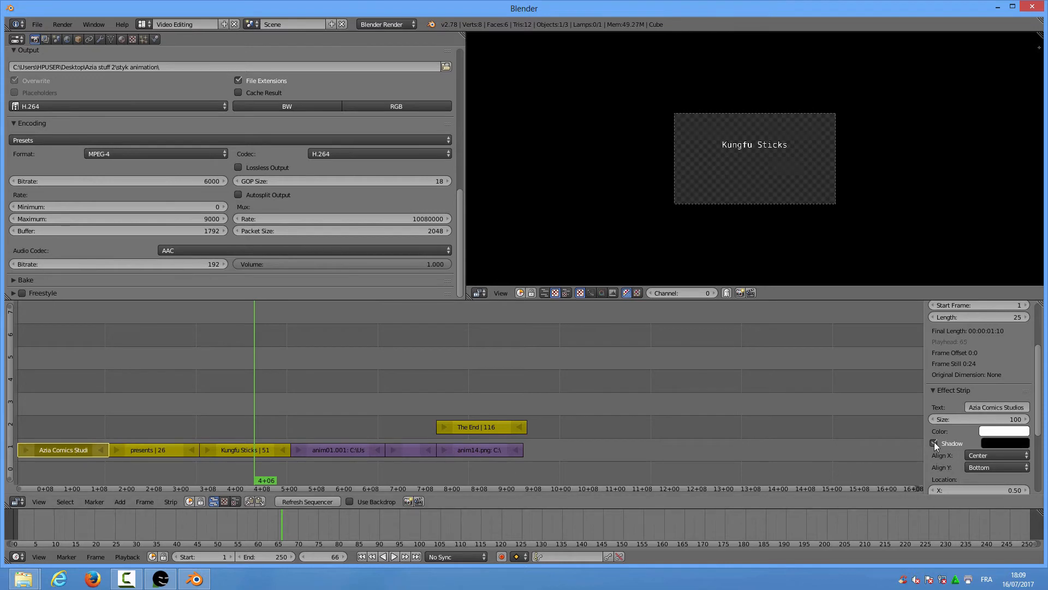
left_click(315, 389)
left_click(51, 373)
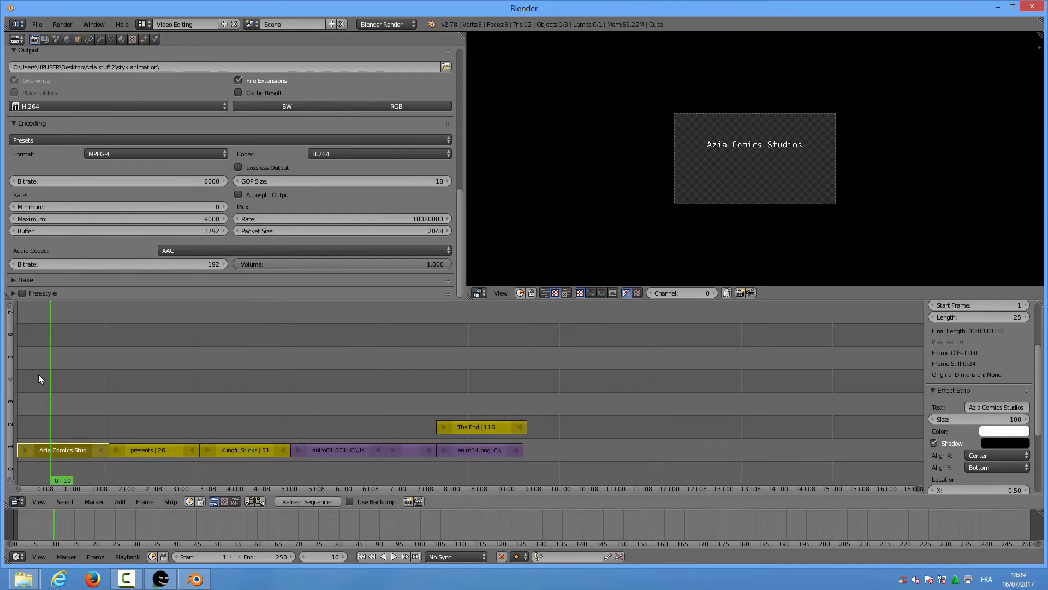
left_click(526, 401)
Trim The End strip so it finishes at frame 139
right_click(522, 427)
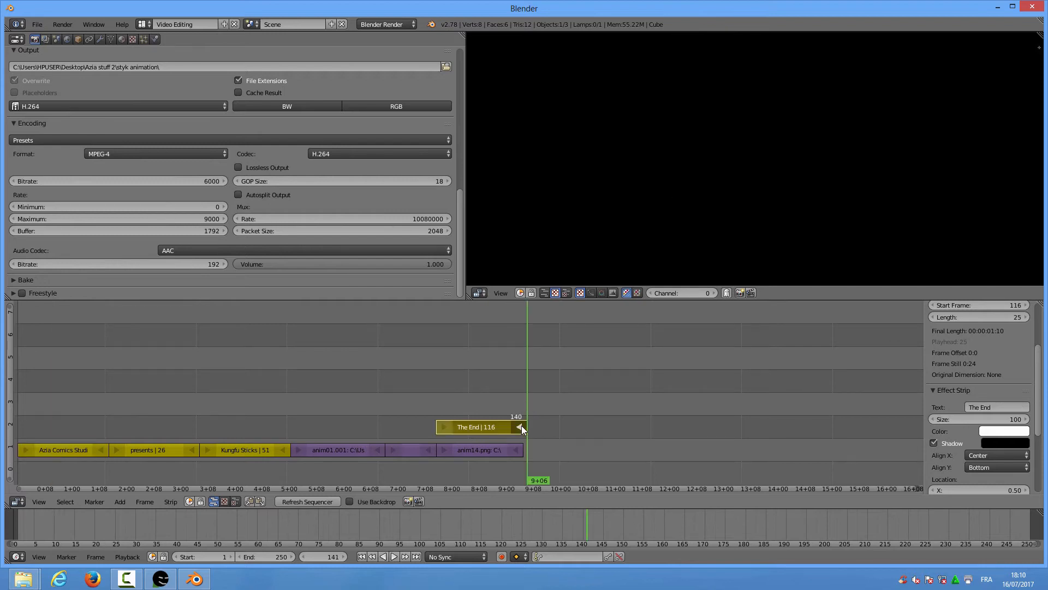
key("g")
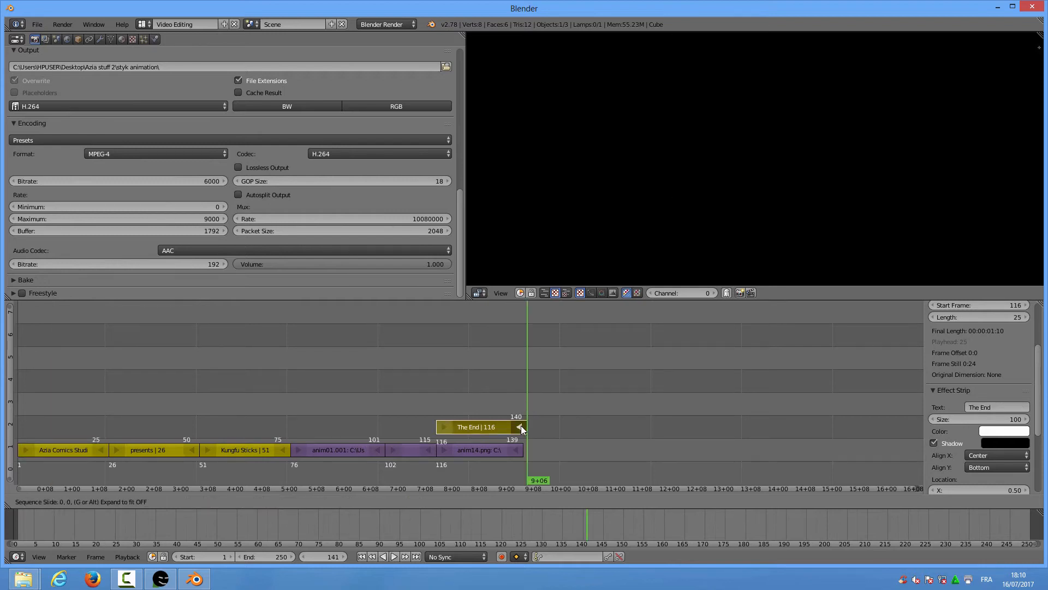
left_click(517, 425)
Set the scene's end frame to 140 and return to frame 1
left_click(522, 408)
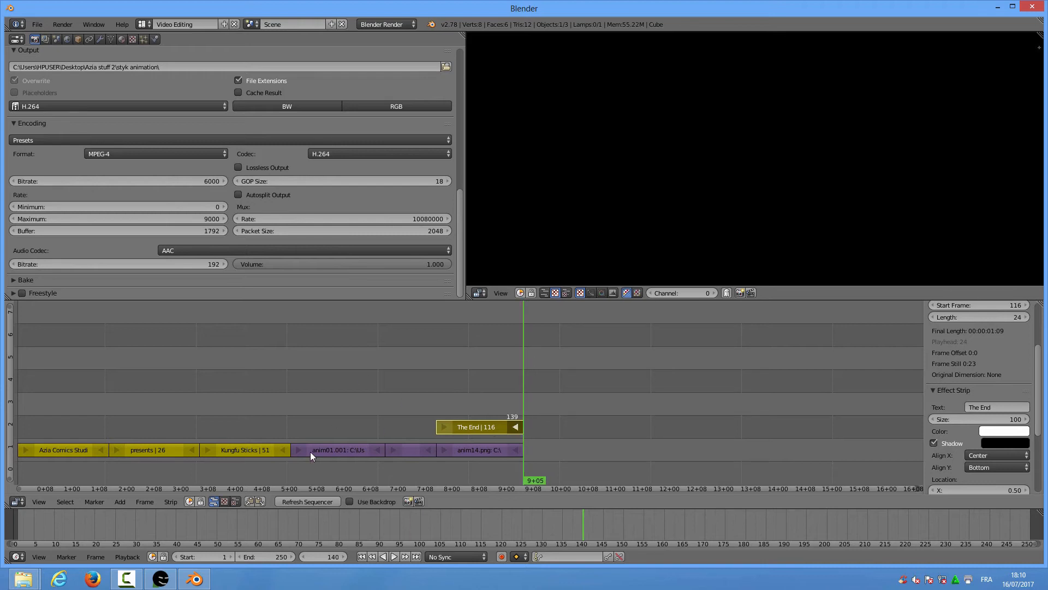
left_click(263, 560)
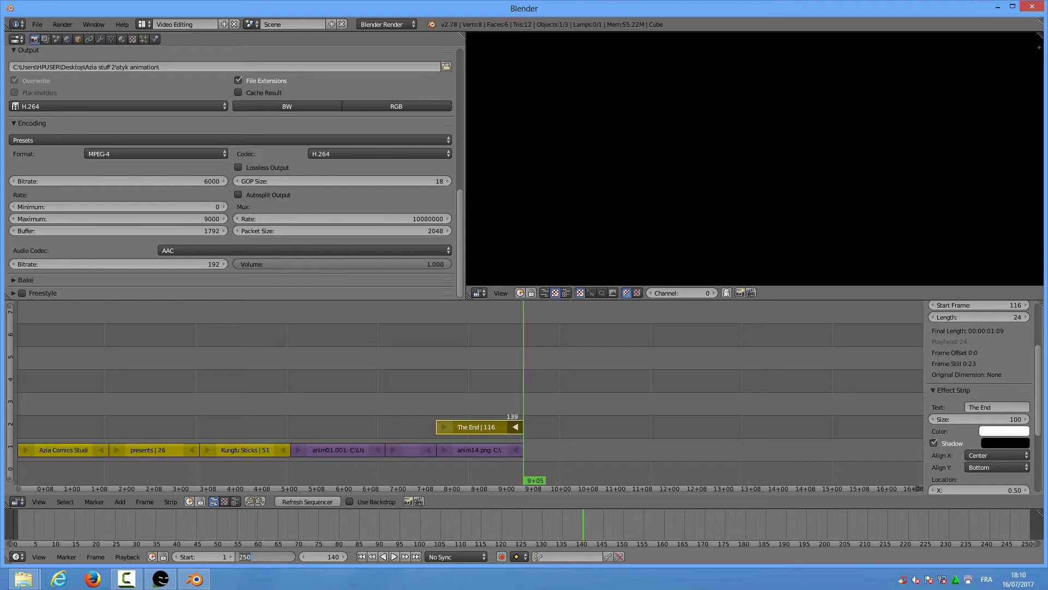
type("140")
key("Return")
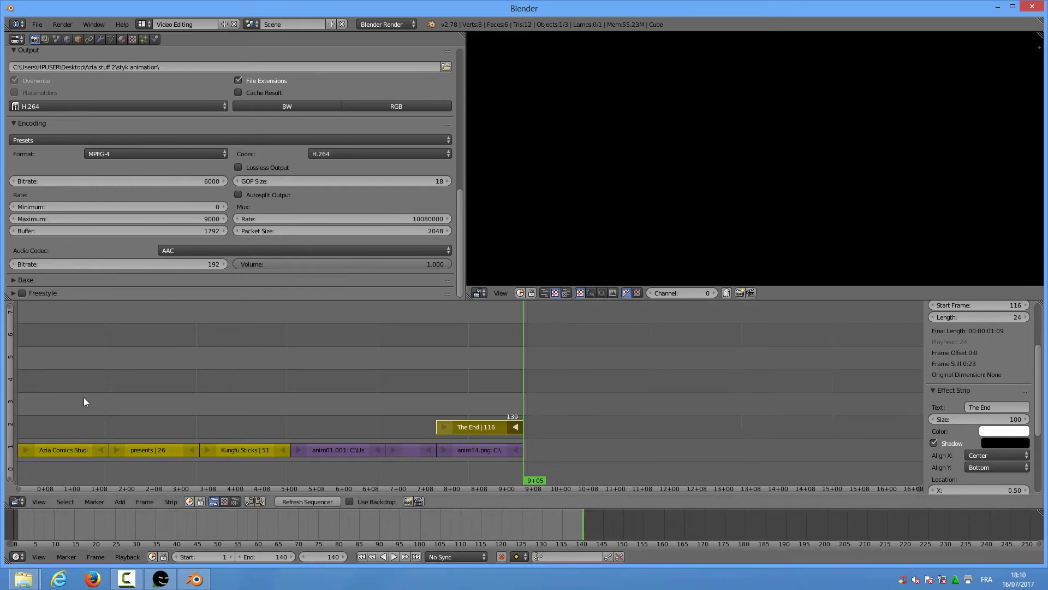
left_click(284, 391)
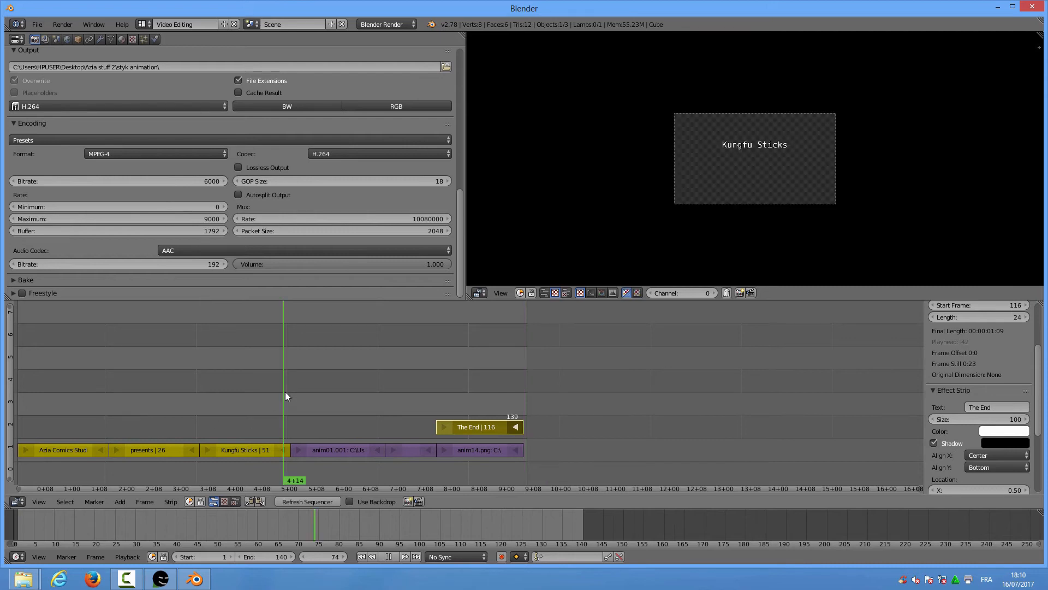
left_click(18, 366)
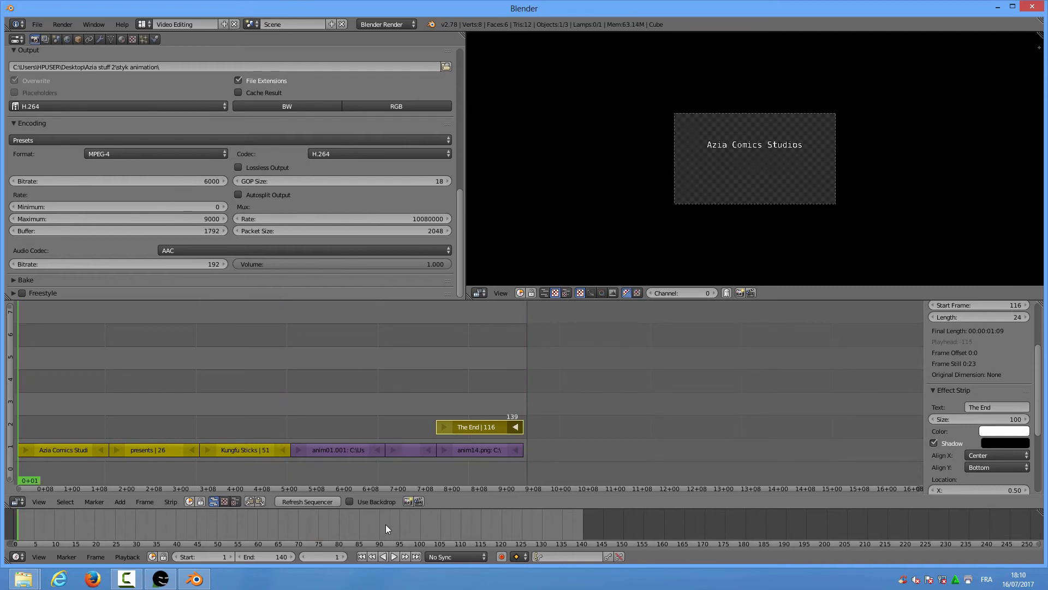
Play the sequence from the start to preview the opening titles, then rewind to frame 1
left_click(395, 556)
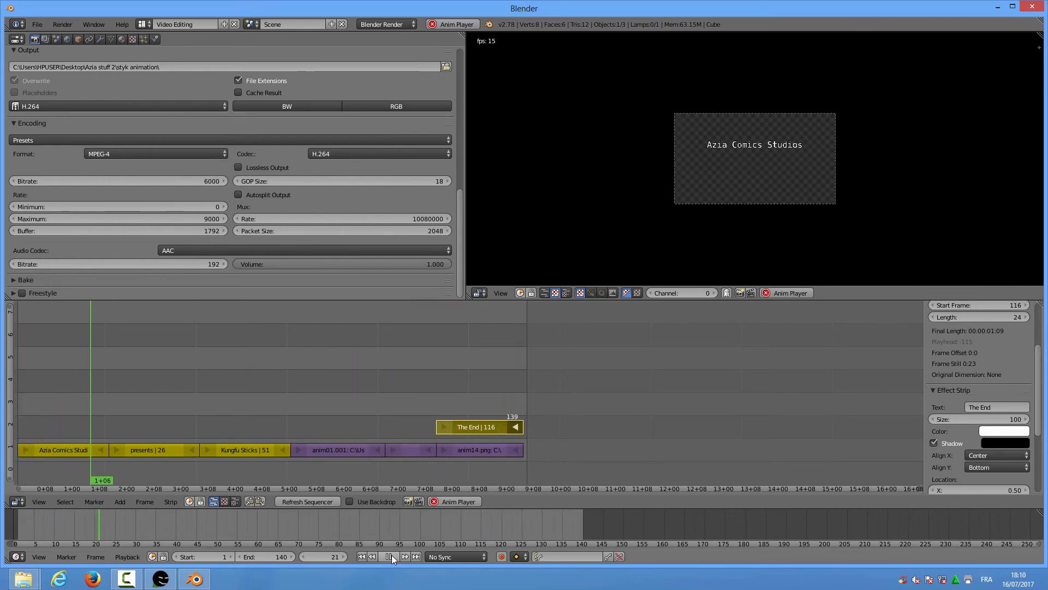
left_click(389, 556)
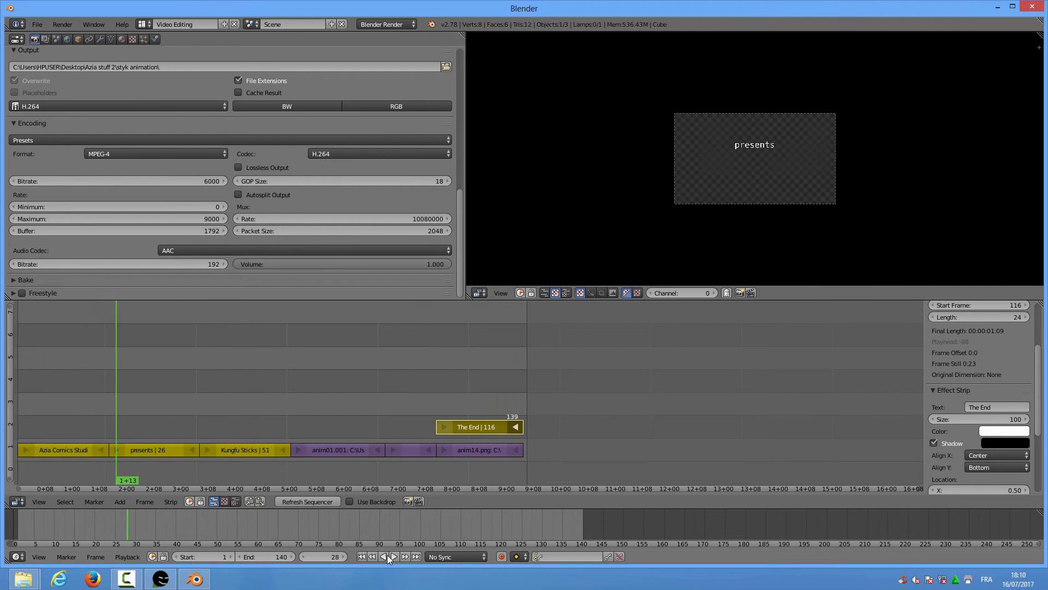
left_click(17, 335)
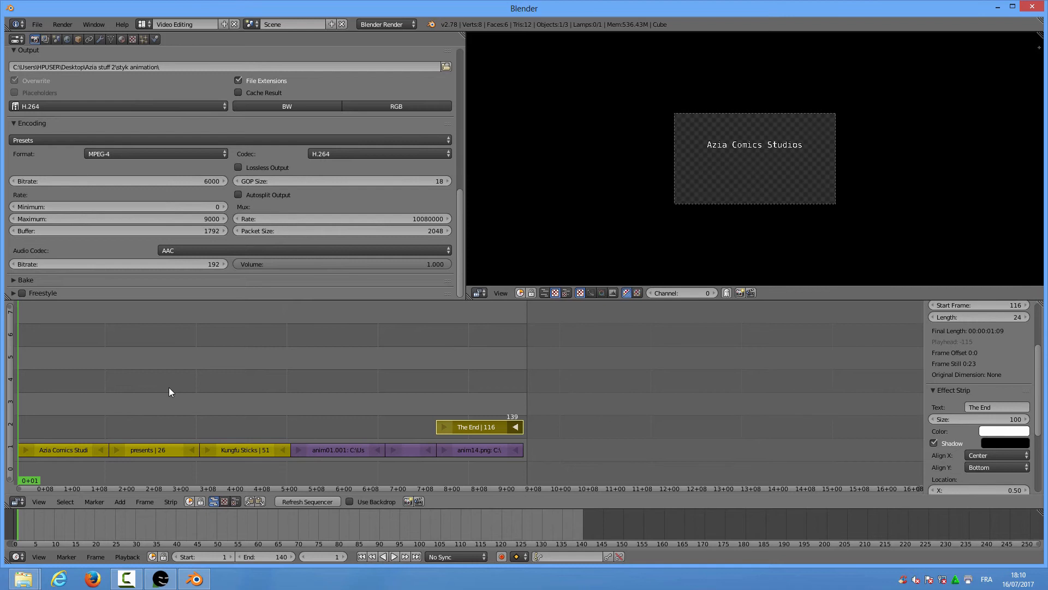
Scrub the playhead through the fight to frame 108, where the kick lands
left_click(304, 418)
left_click(387, 410)
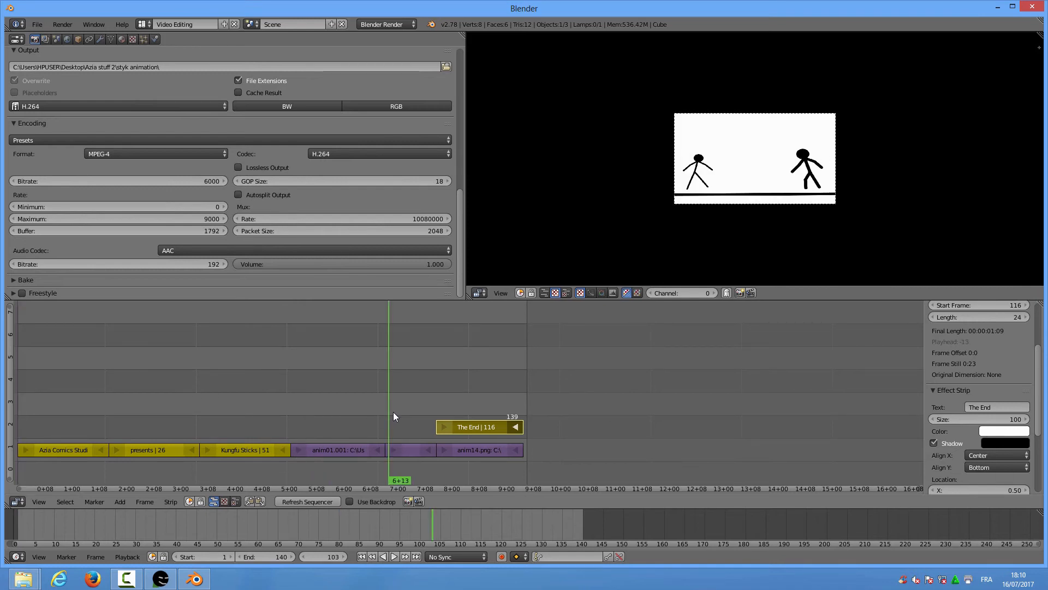
left_click_drag(393, 412, 408, 410)
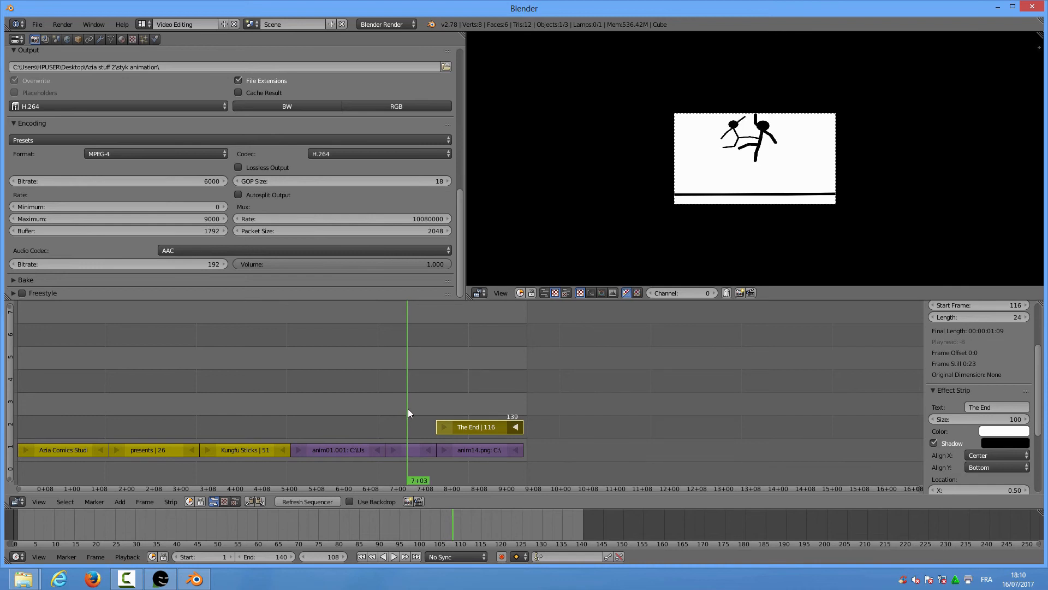
left_click(125, 499)
Add hit.mp3 from the sounds folder as a sound strip at frame 108
left_click(141, 434)
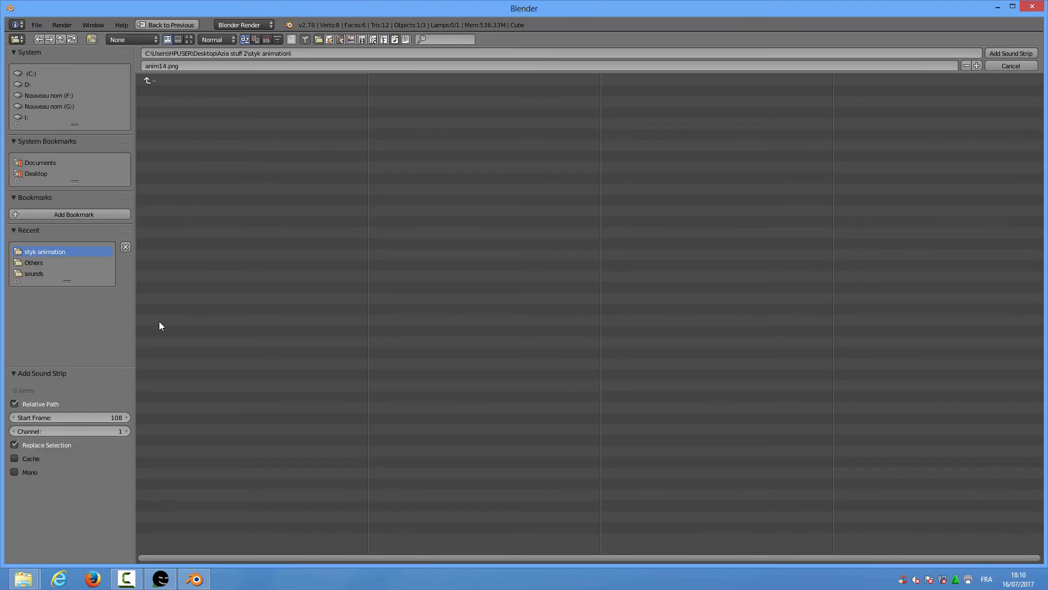
left_click(34, 273)
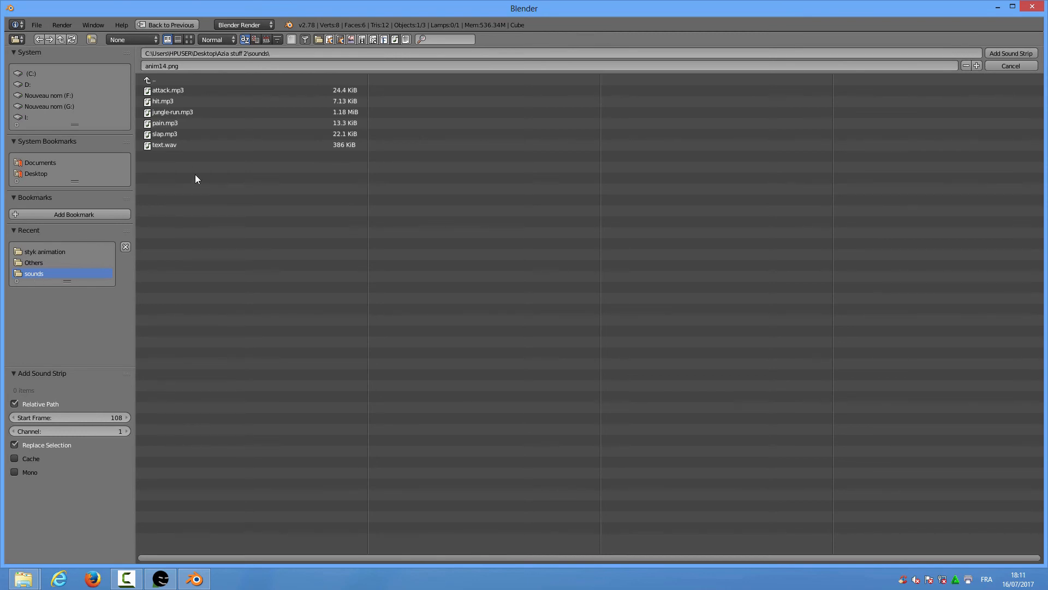
left_click(166, 100)
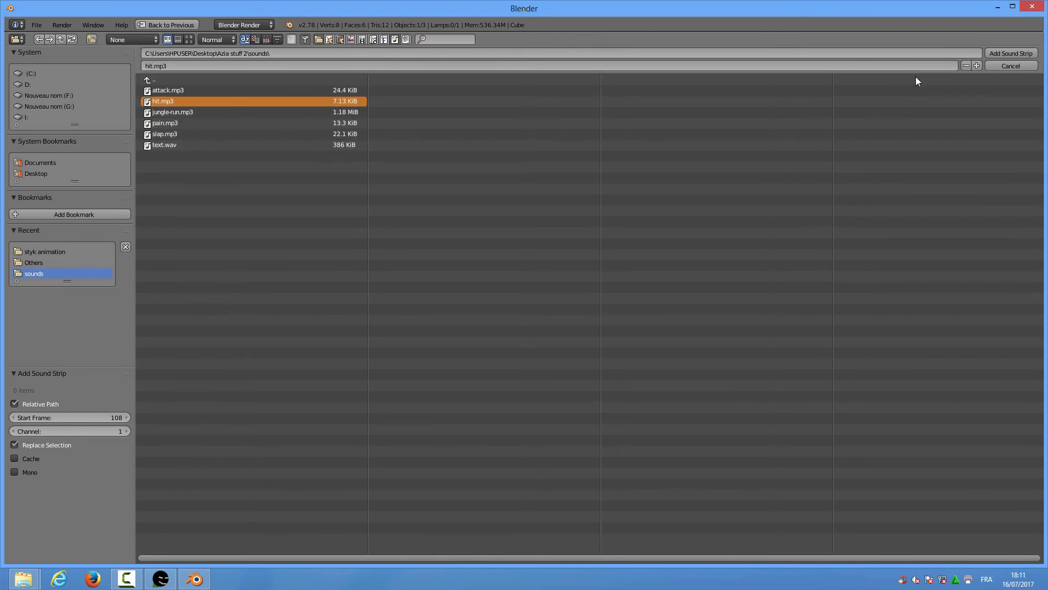
left_click(996, 53)
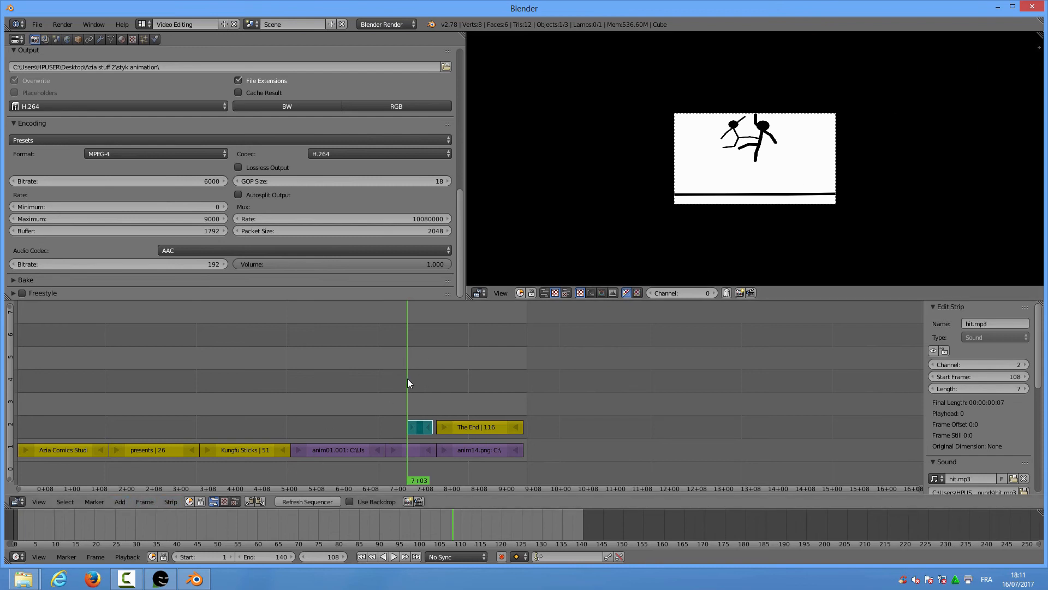
Add pain.mp3 as a second sound strip at frame 108 on channel 3
left_click(120, 501)
left_click(134, 433)
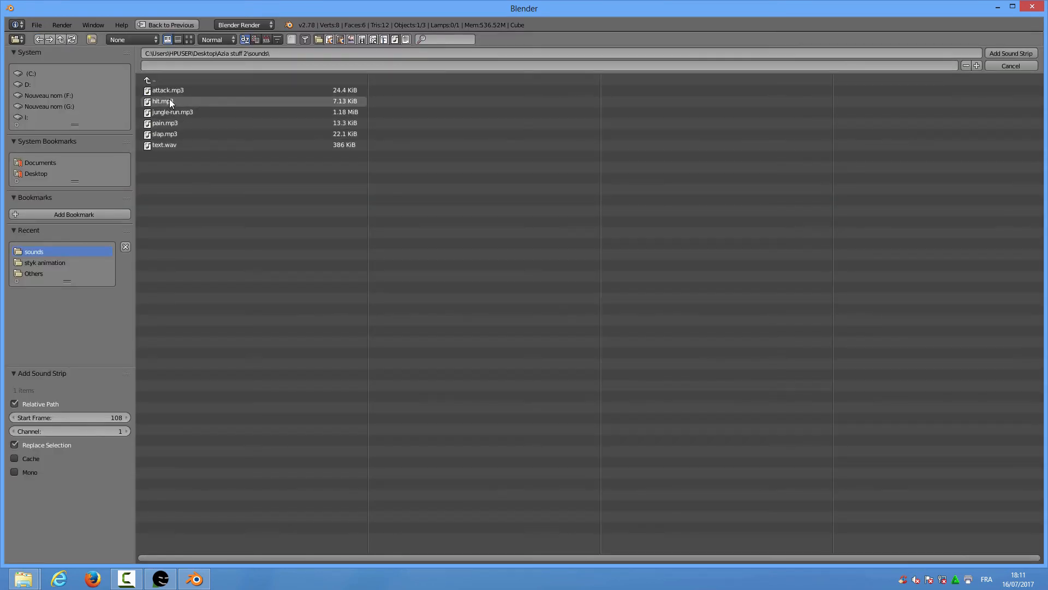
left_click(163, 123)
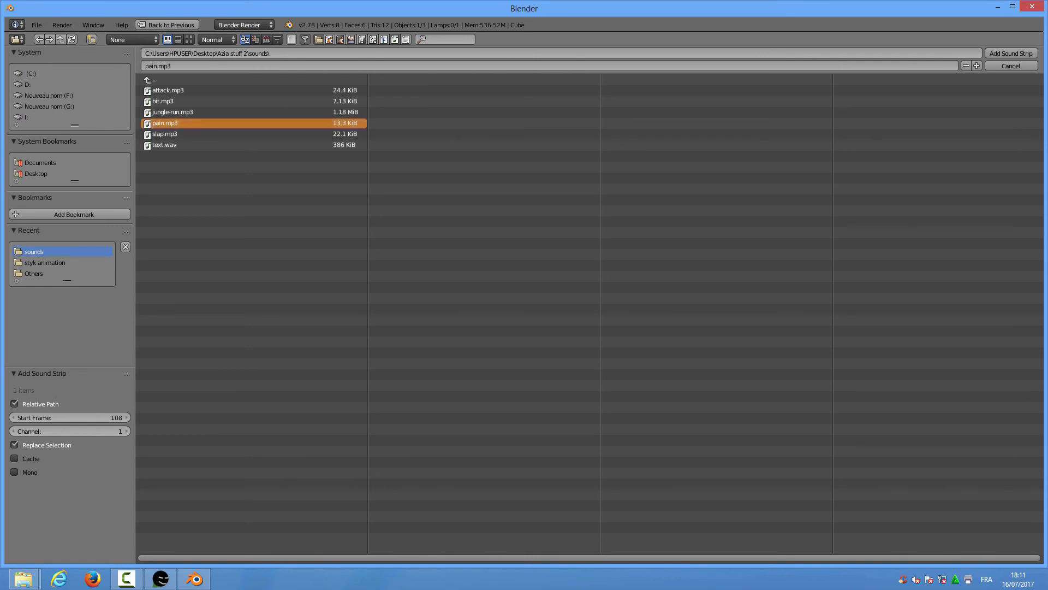
left_click(1014, 52)
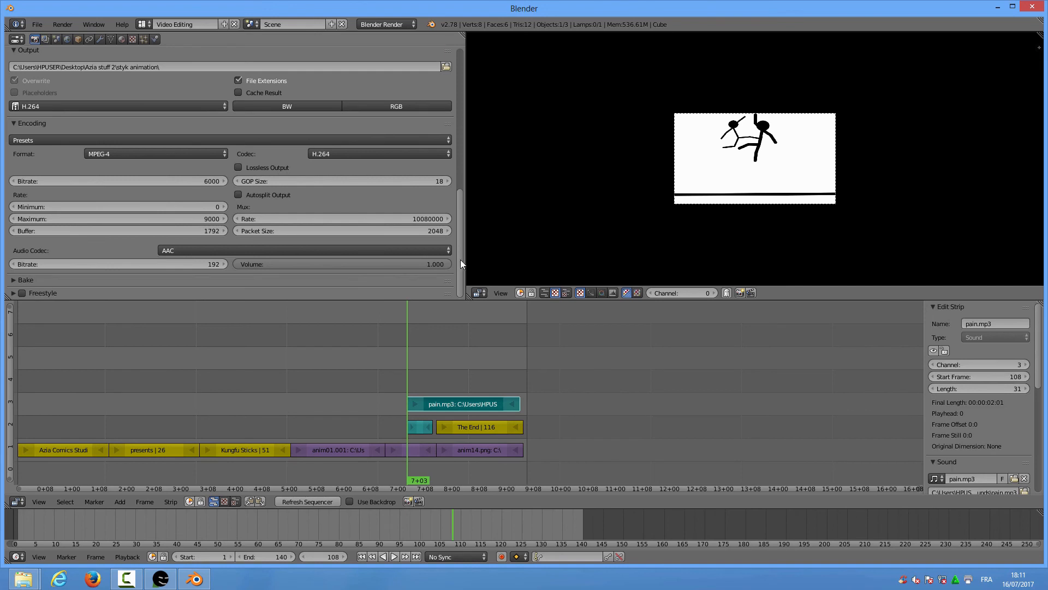
left_click_drag(461, 257, 458, 103)
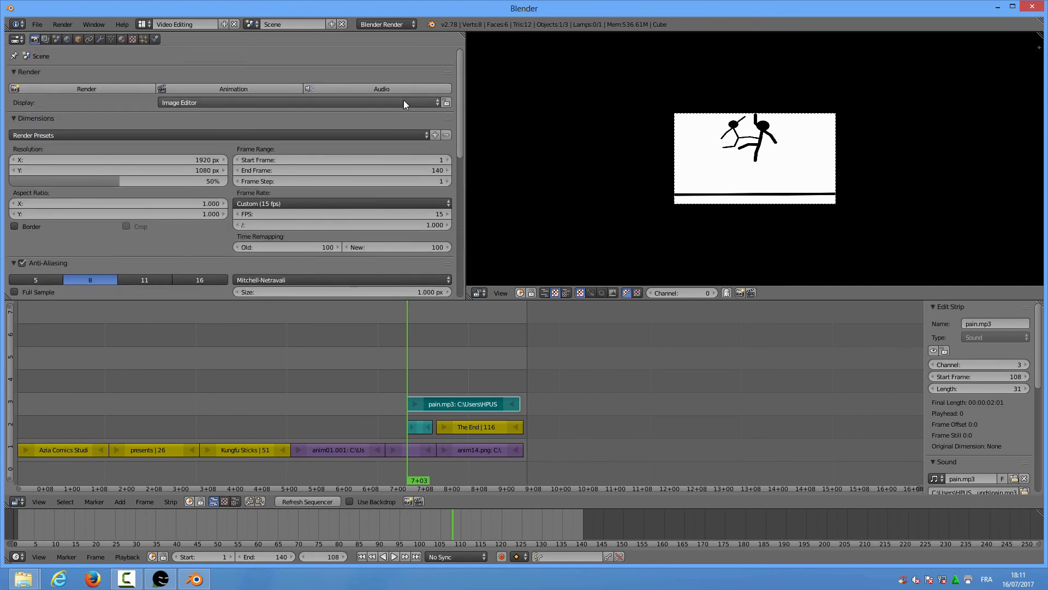
Run Render Animation from the Render menu to output the full 140-frame sequence
left_click(65, 23)
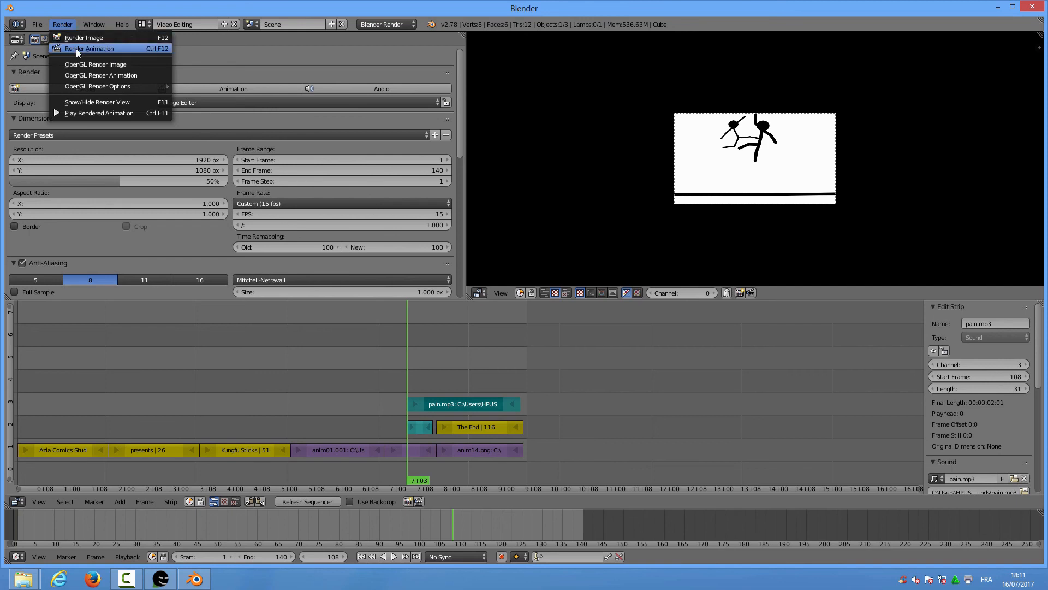
left_click(76, 48)
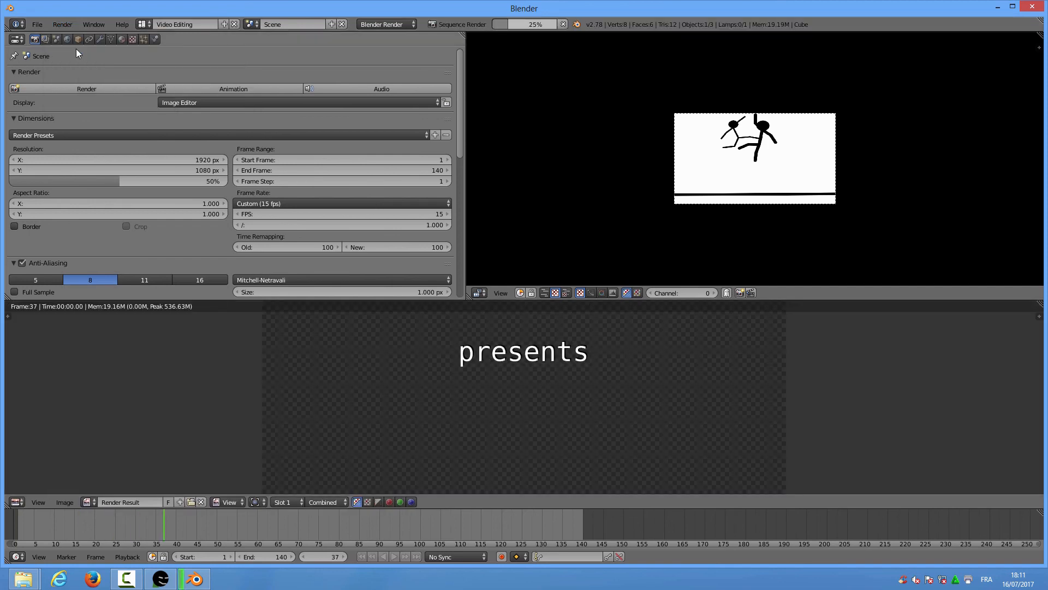